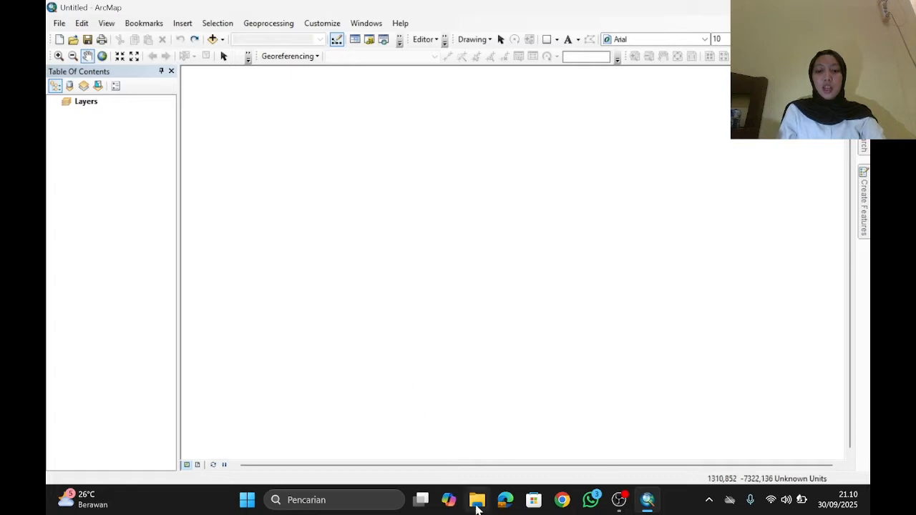
Add the scanned map image 012 from the DATA DIGIT folder to the empty ArcMap data frame.
{"action": "left_click", "coordinate": [477, 499]}
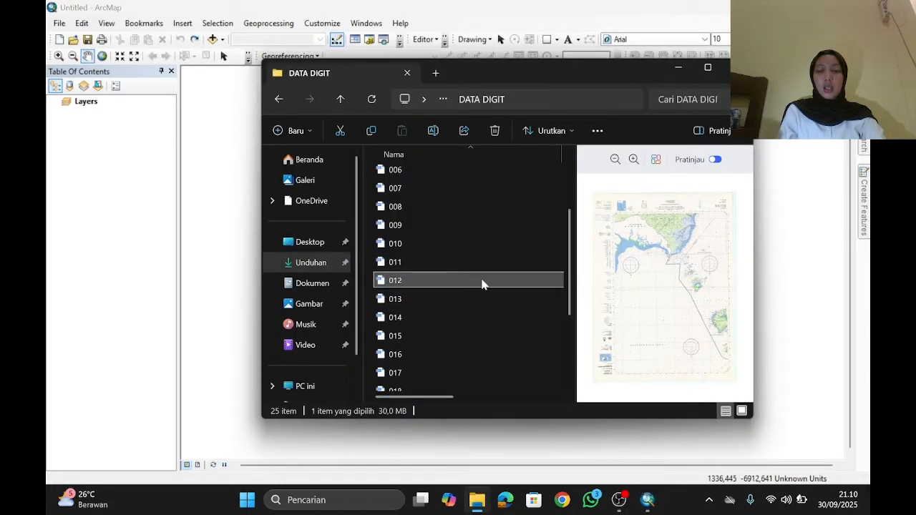
{"action": "left_click_drag", "start_coordinate": [481, 282], "coordinate": [241, 262]}
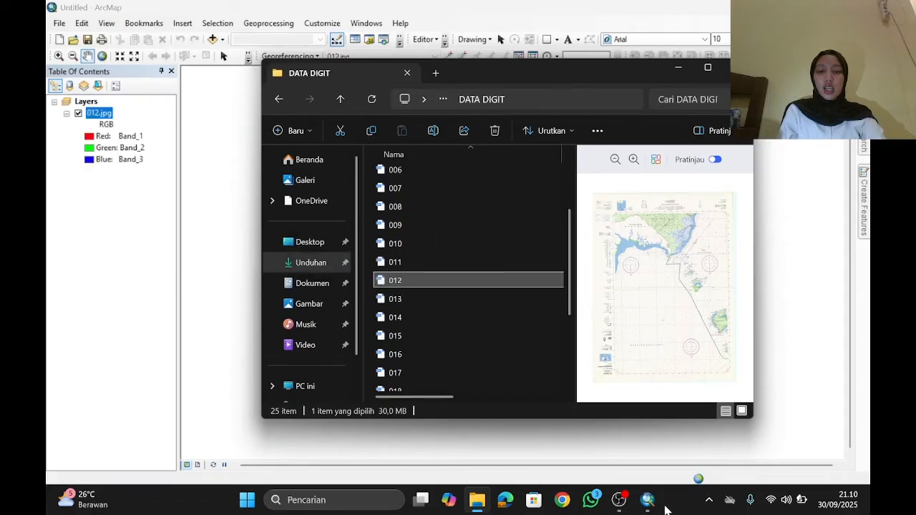
{"action": "left_click", "coordinate": [647, 500]}
{"action": "left_click", "coordinate": [544, 306]}
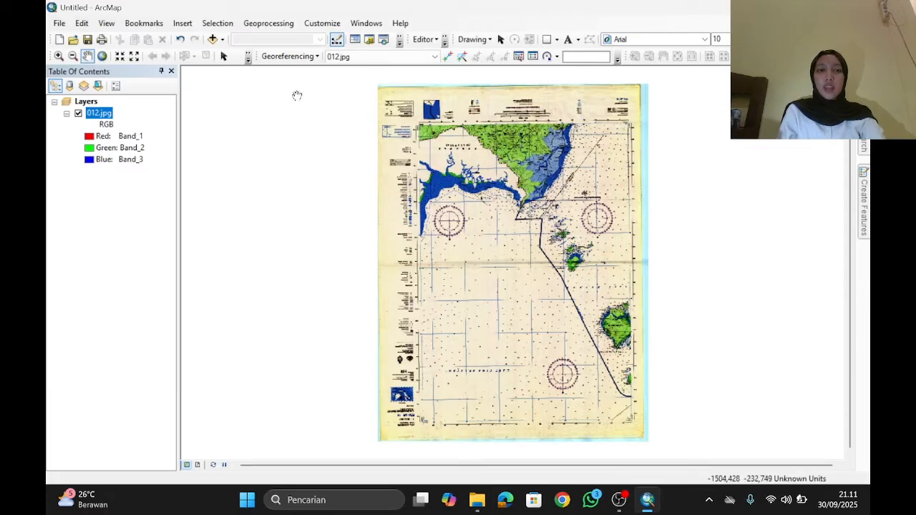
Set the data frame's coordinate system to the favorite WGS 1984.
{"action": "right_click", "coordinate": [505, 226]}
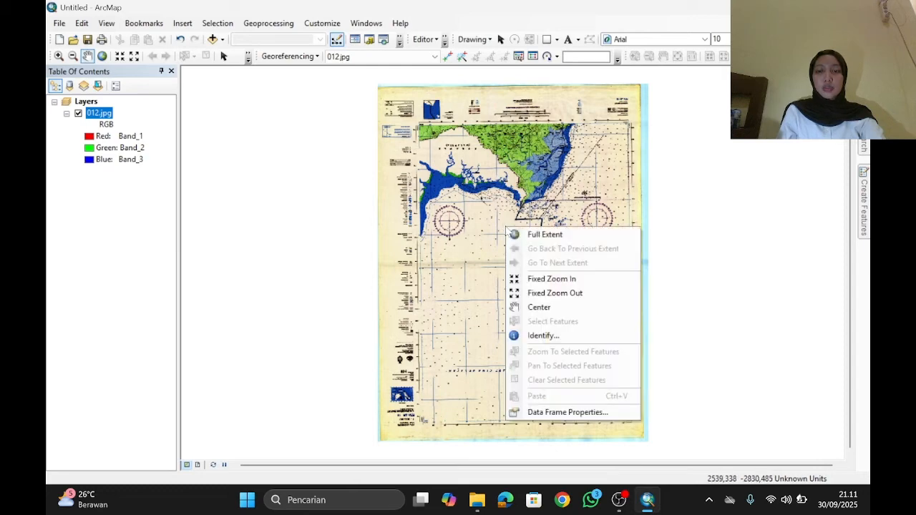
{"action": "left_click", "coordinate": [569, 412]}
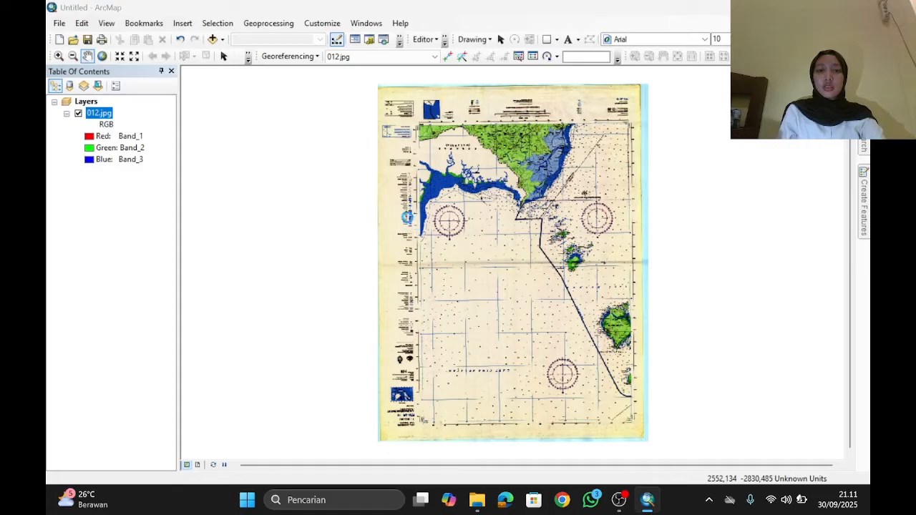
{"action": "left_click", "coordinate": [382, 146]}
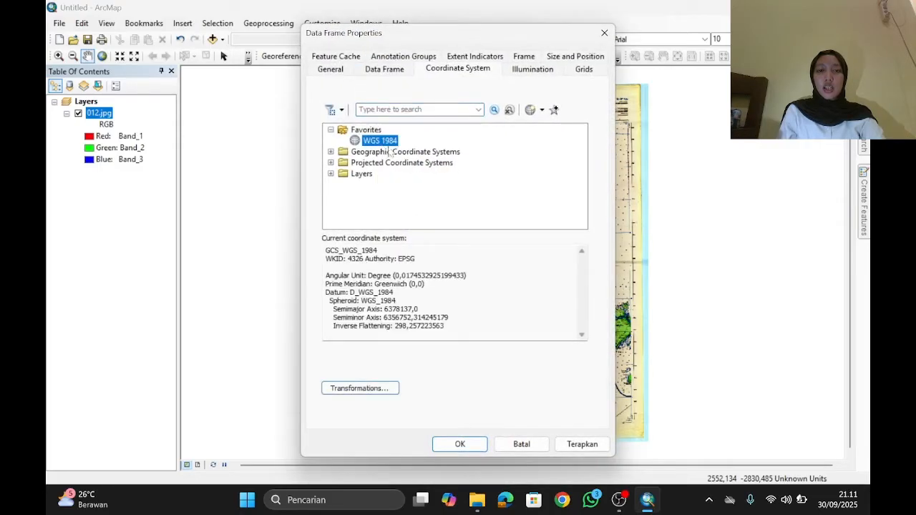
{"action": "left_click", "coordinate": [460, 444]}
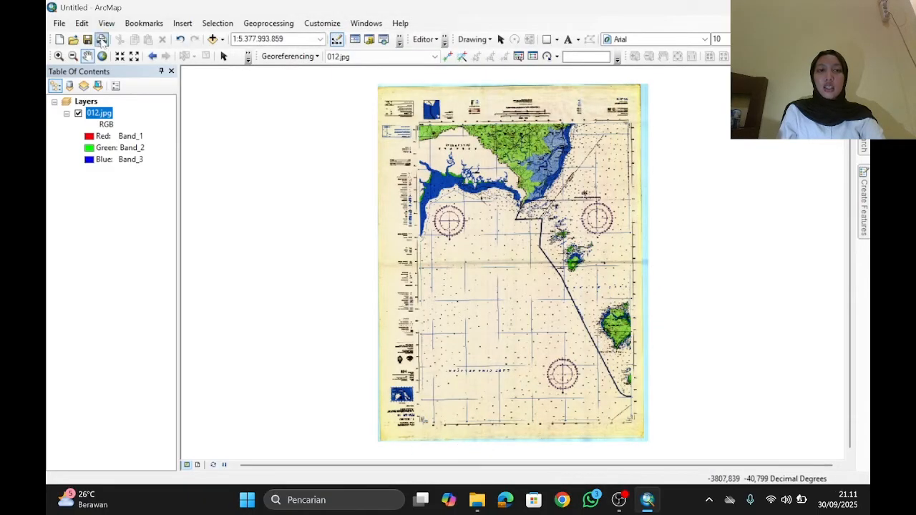
Place the first georeferencing control point on the map frame corner labelled 111°10'00" T, 0°50'00" U, choosing DMS coordinate input.
{"action": "left_click", "coordinate": [58, 56]}
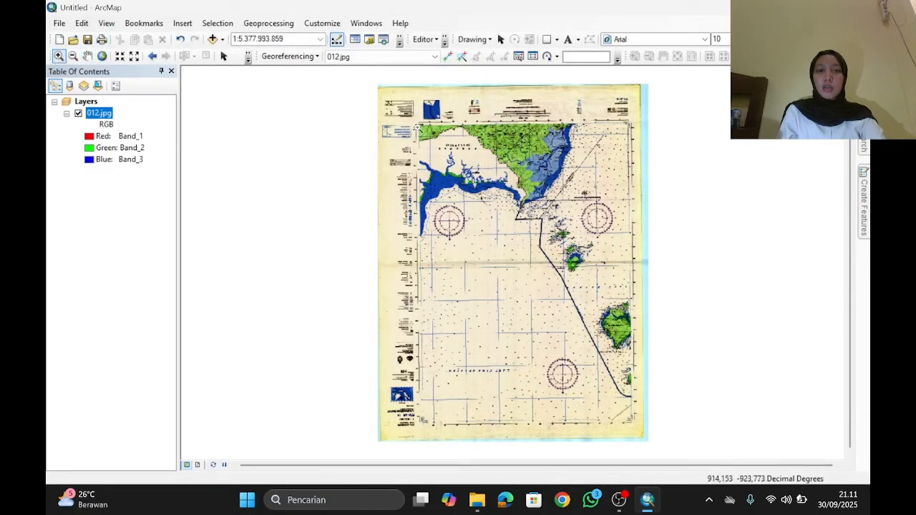
{"action": "left_click_drag", "start_coordinate": [414, 121], "coordinate": [431, 135]}
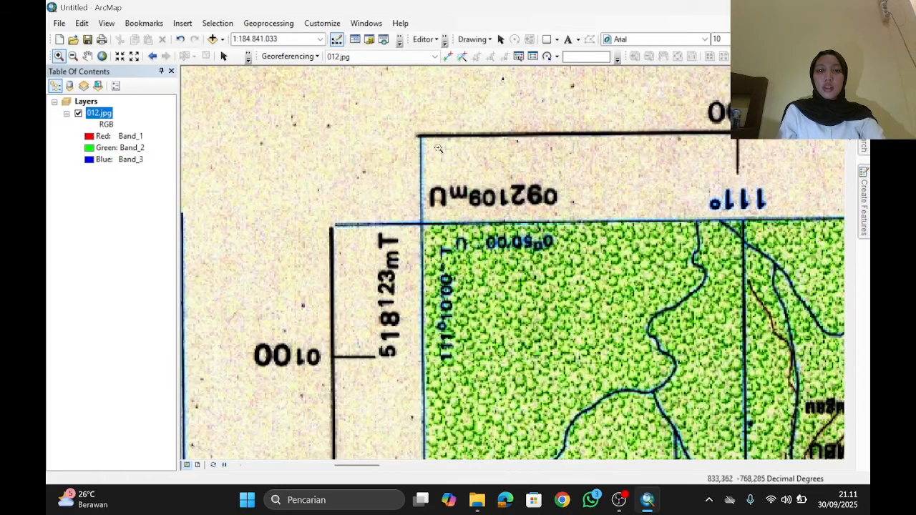
{"action": "left_click", "coordinate": [449, 57]}
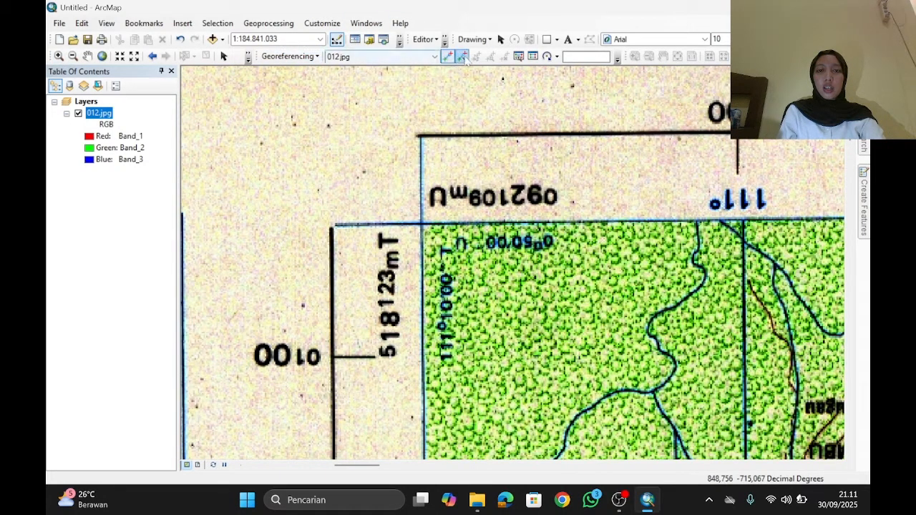
{"action": "left_click", "coordinate": [324, 23]}
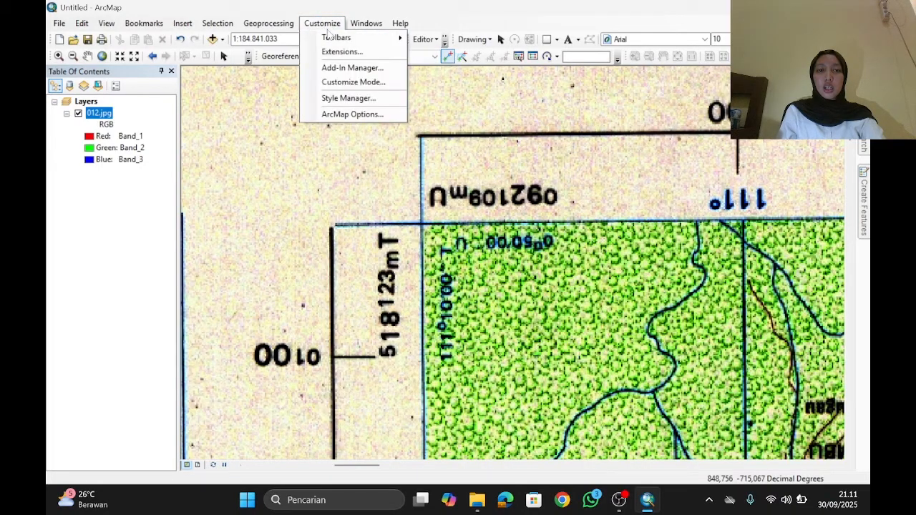
{"action": "mouse_move", "coordinate": [331, 37]}
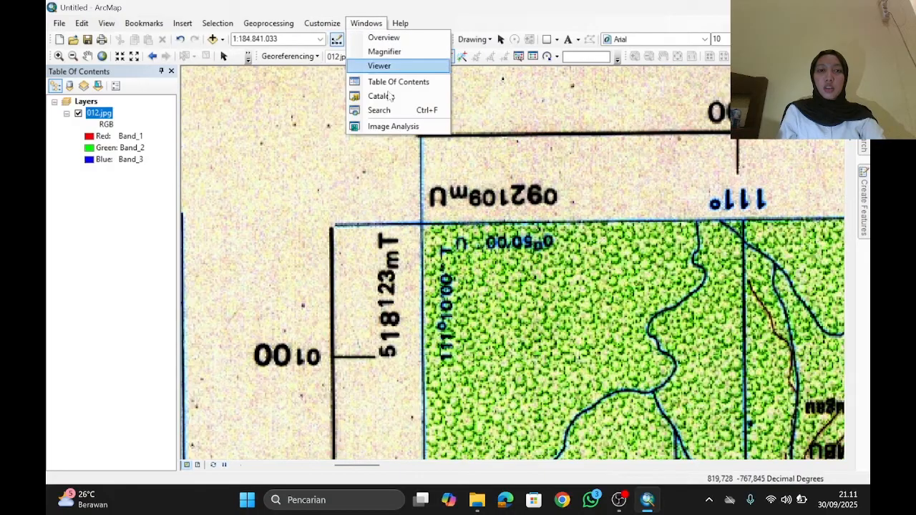
{"action": "left_click", "coordinate": [324, 25]}
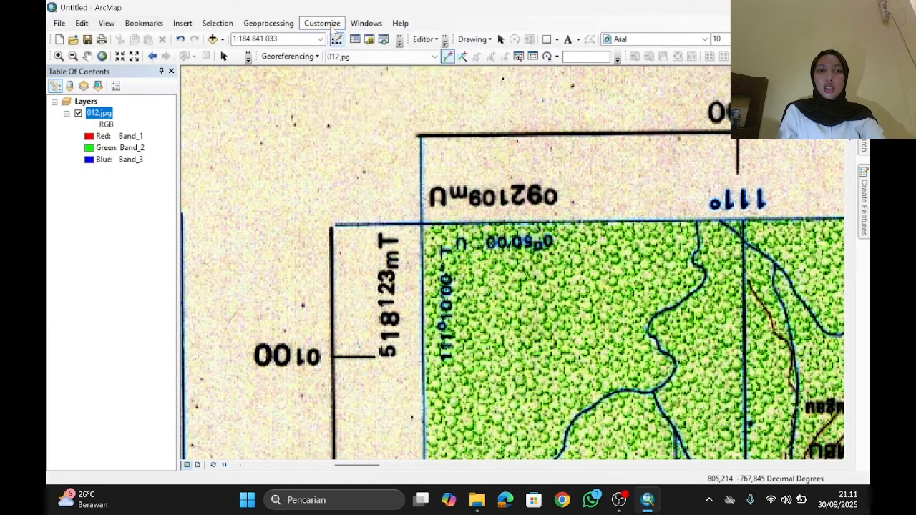
{"action": "right_click", "coordinate": [423, 224]}
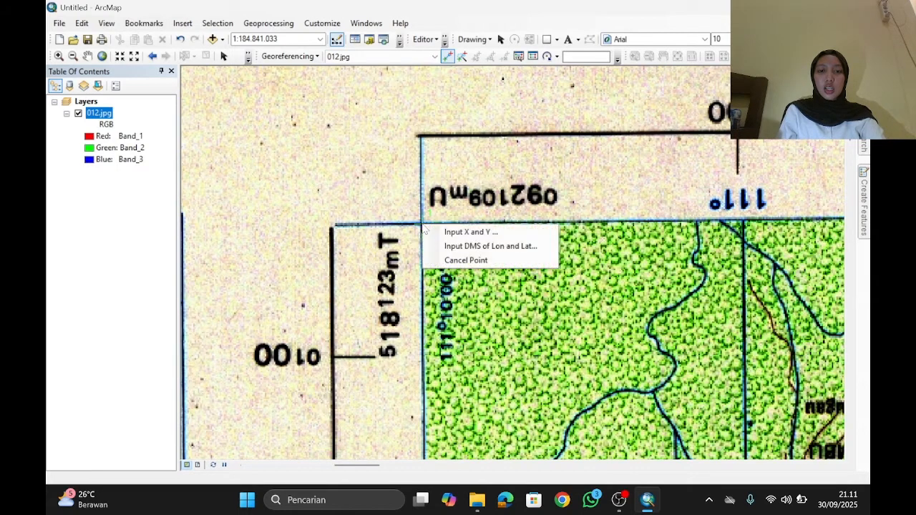
{"action": "left_click", "coordinate": [464, 247]}
{"action": "left_click_drag", "start_coordinate": [462, 204], "coordinate": [302, 67]}
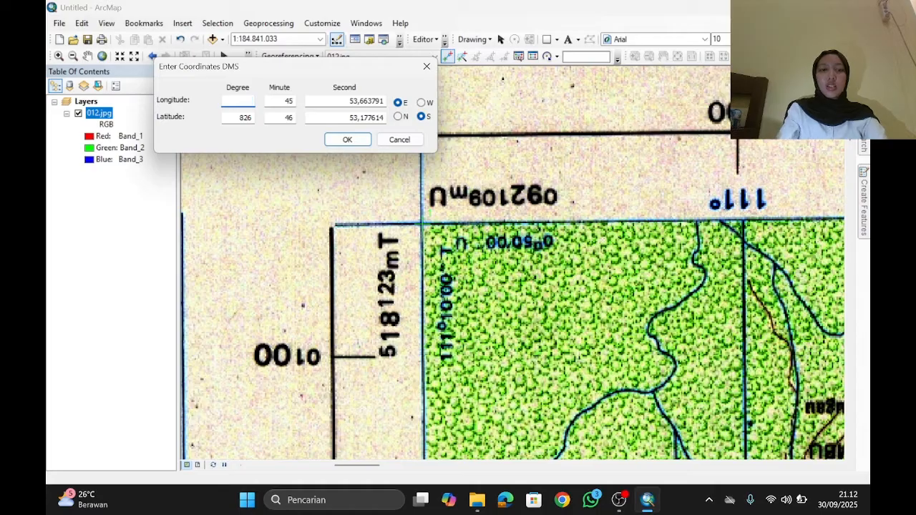
Set the first control point's coordinates to longitude 111°10'00" E and latitude 0°50'00" N.
{"action": "double_click", "coordinate": [286, 100]}
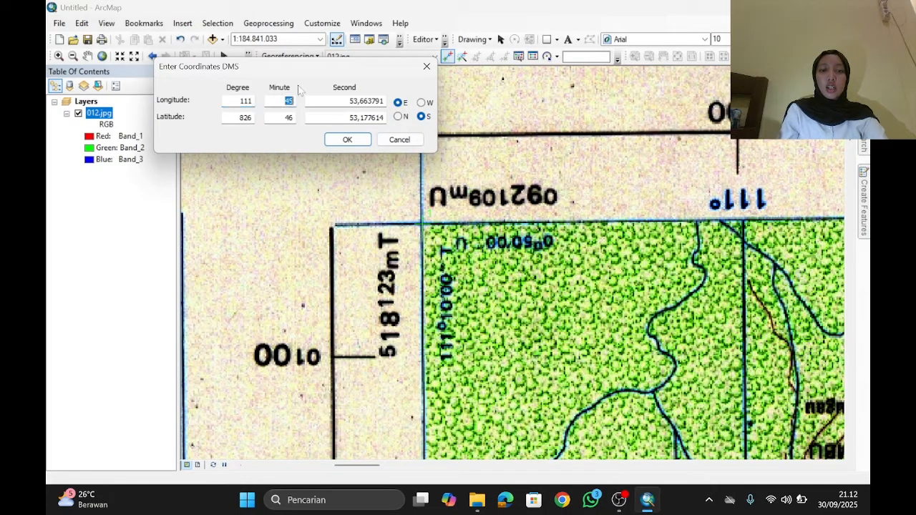
{"action": "type", "text": "10"}
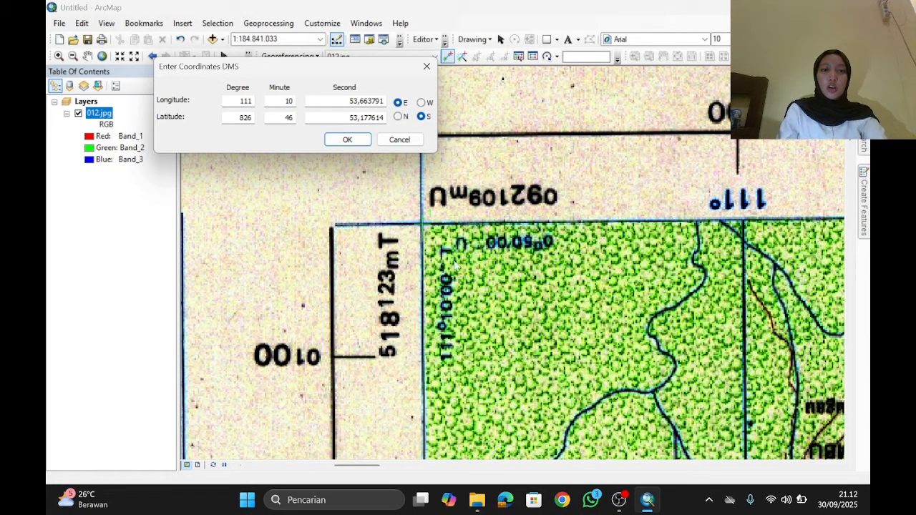
{"action": "key", "text": "Tab"}
{"action": "type", "text": "00"}
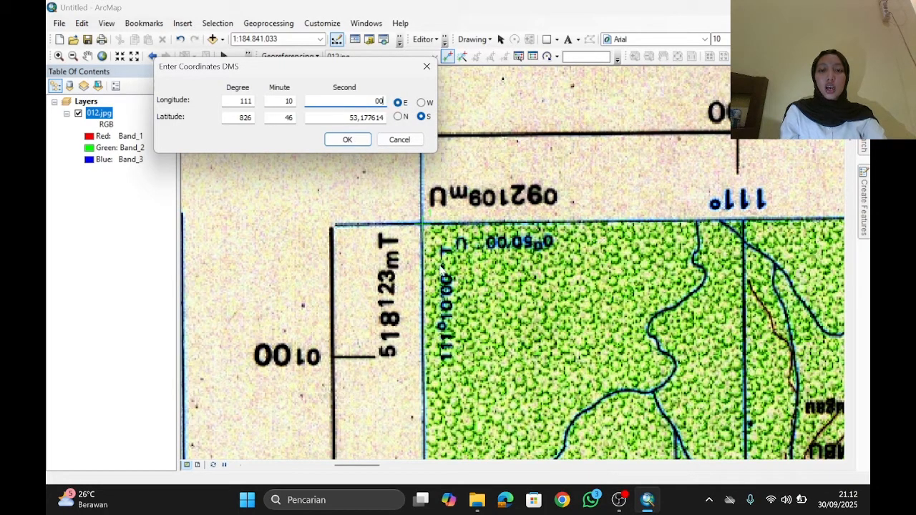
{"action": "key", "text": "Tab"}
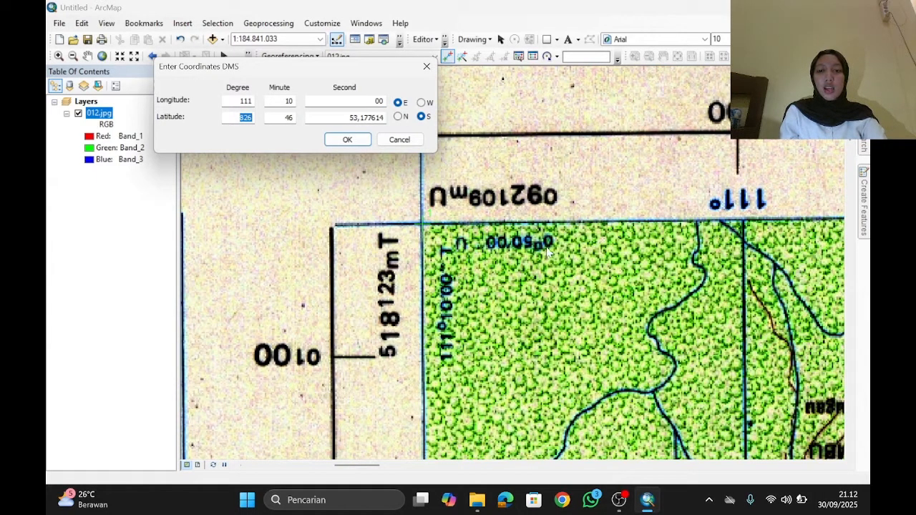
{"action": "type", "text": "0"}
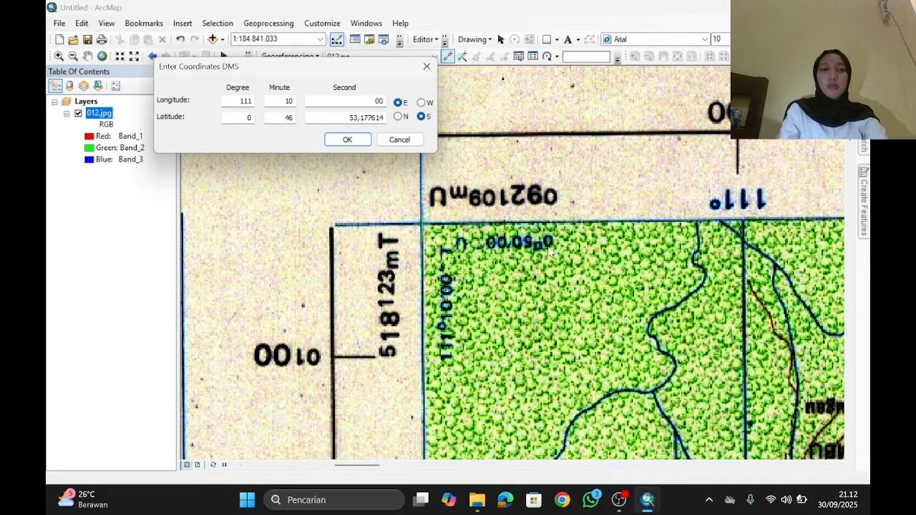
{"action": "left_click", "coordinate": [289, 117]}
{"action": "type", "text": "0"}
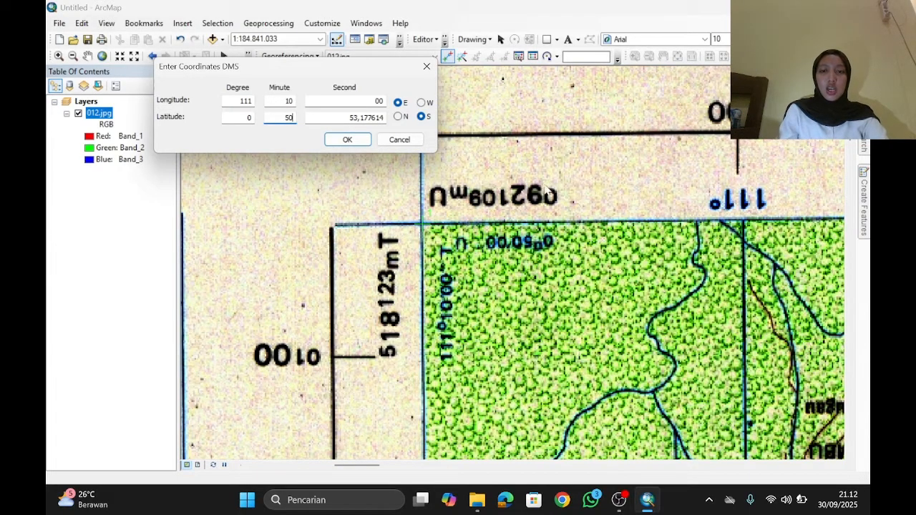
{"action": "key", "text": "Tab"}
{"action": "type", "text": "00"}
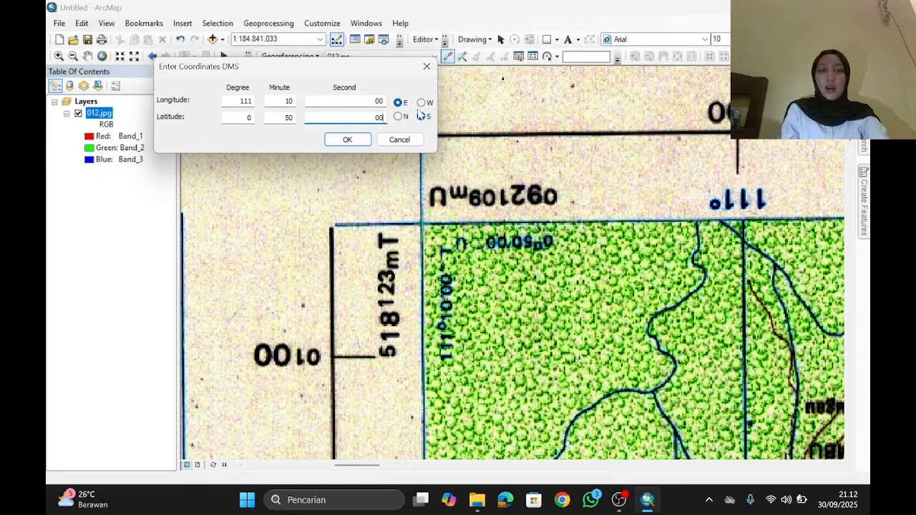
{"action": "left_click", "coordinate": [360, 140]}
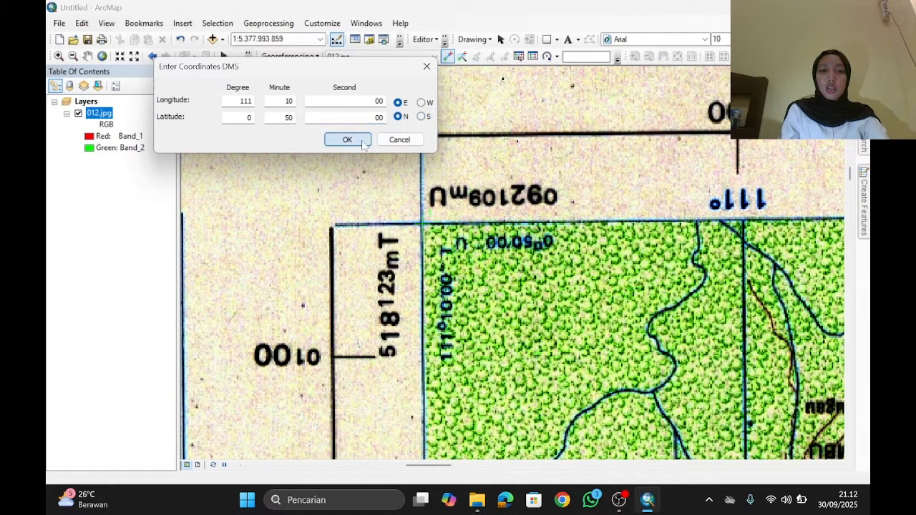
Place the second control point on the map frame corner labelled 108°00'00" T, 0°50'00" U, choosing DMS coordinate input.
{"action": "left_click", "coordinate": [102, 56]}
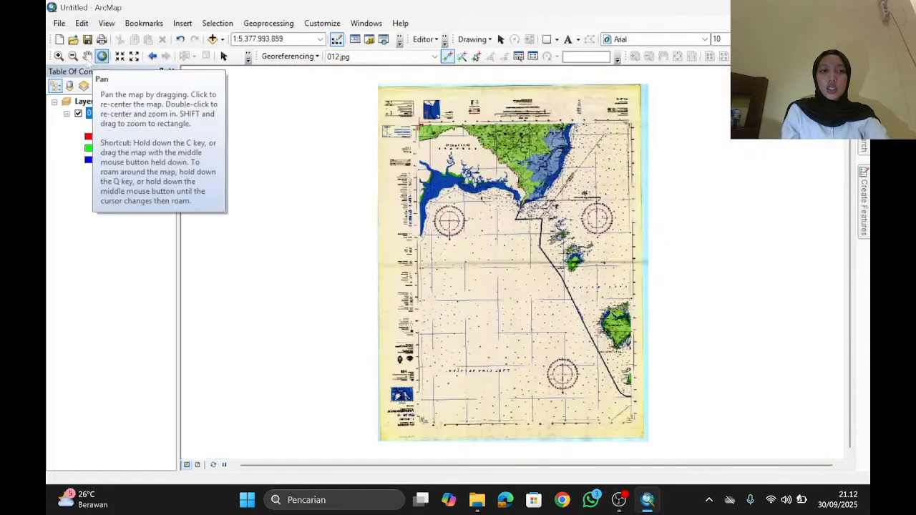
{"action": "left_click", "coordinate": [58, 56]}
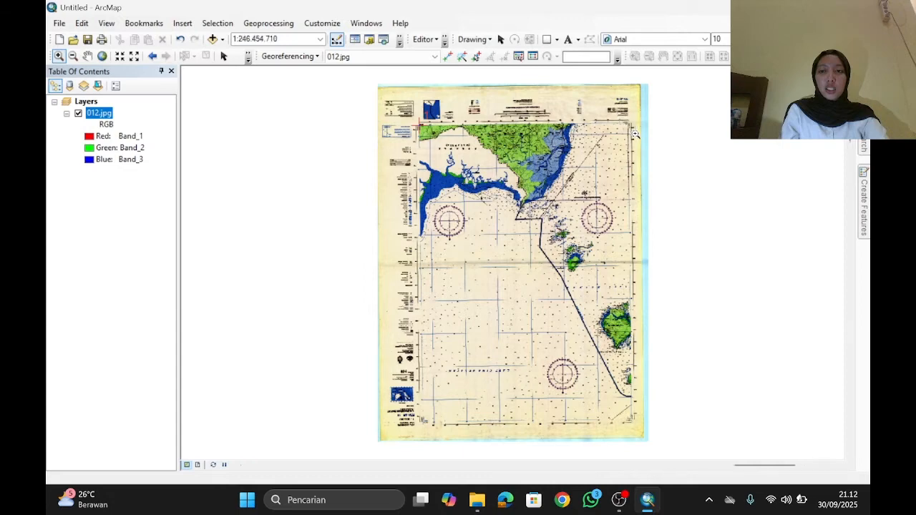
{"action": "left_click_drag", "start_coordinate": [620, 122], "coordinate": [645, 138]}
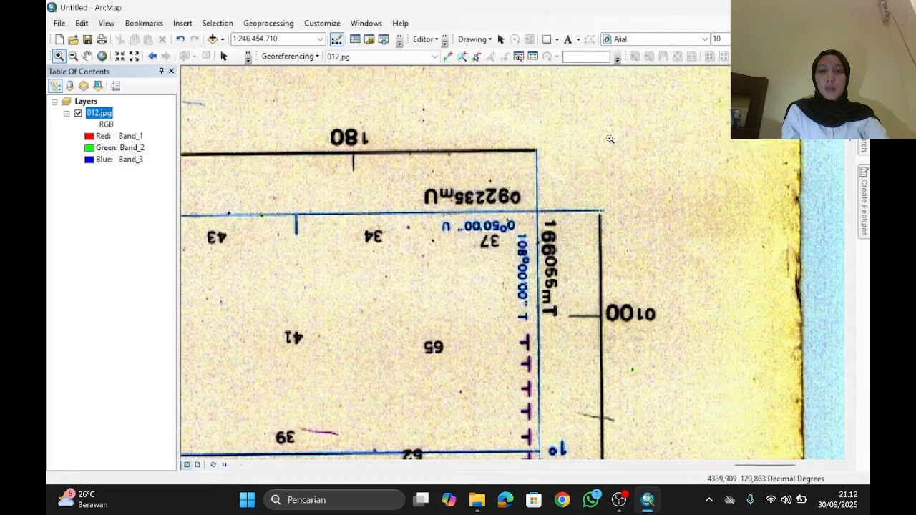
{"action": "left_click", "coordinate": [447, 56]}
{"action": "left_click", "coordinate": [537, 213]}
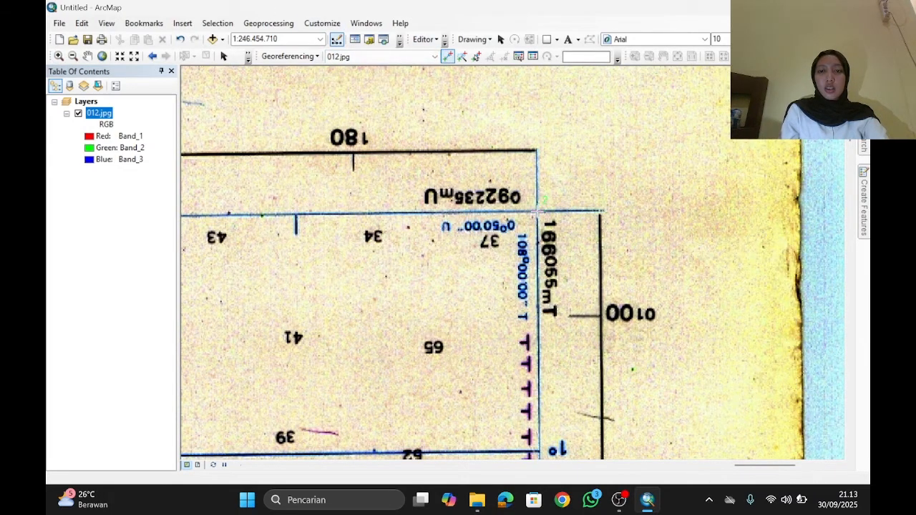
{"action": "right_click", "coordinate": [537, 212]}
{"action": "left_click", "coordinate": [573, 229]}
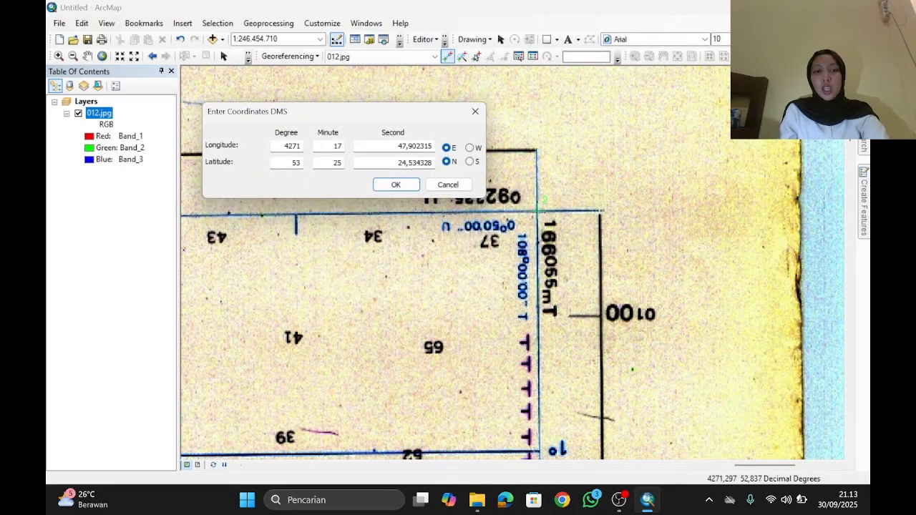
Set the second control point's coordinates to longitude 108°00'00" E and latitude 0°50'00" N.
{"action": "left_click_drag", "start_coordinate": [281, 146], "coordinate": [486, 150]}
{"action": "type", "text": "10800"}
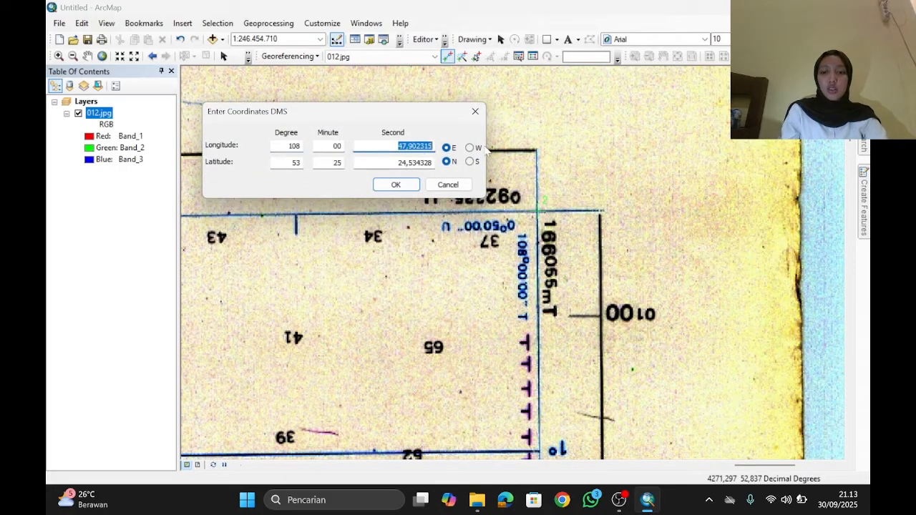
{"action": "type", "text": "00"}
{"action": "key", "text": "Tab"}
{"action": "type", "text": "0"}
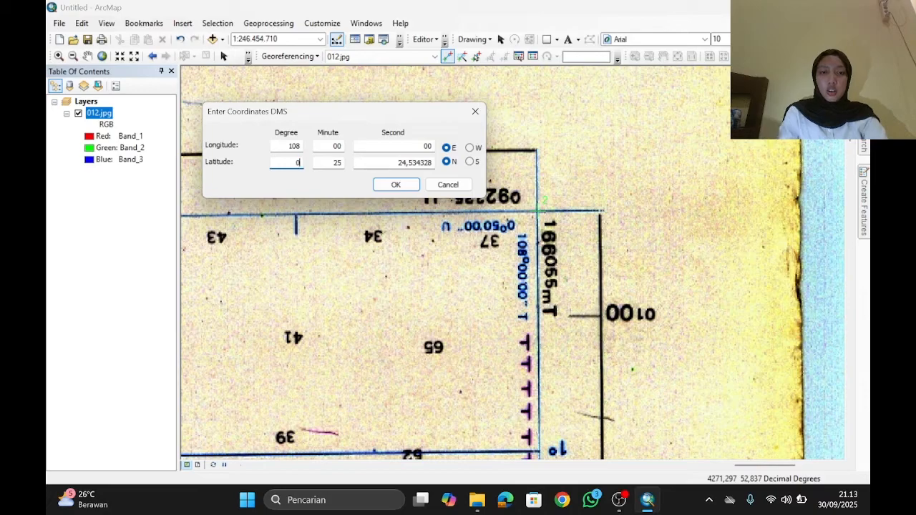
{"action": "key", "text": "Tab"}
{"action": "type", "text": "50"}
{"action": "key", "text": "Tab"}
{"action": "type", "text": "00"}
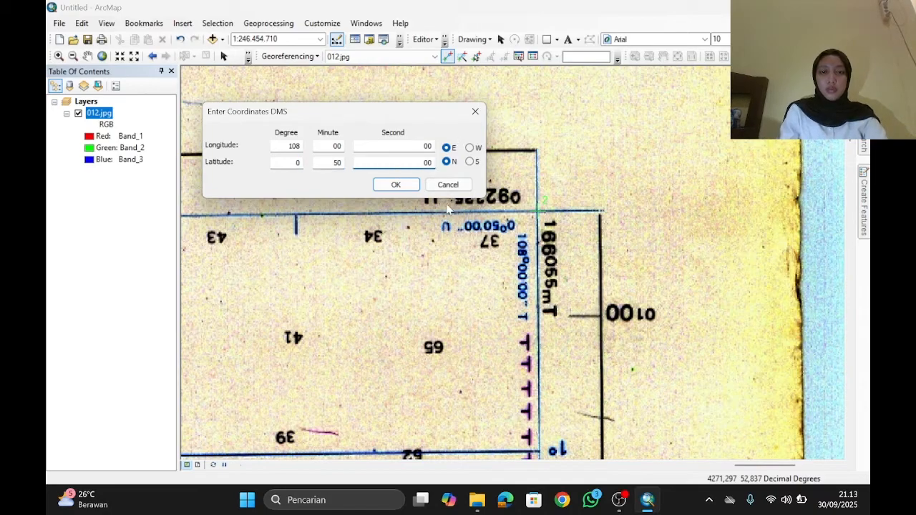
{"action": "left_click", "coordinate": [396, 185]}
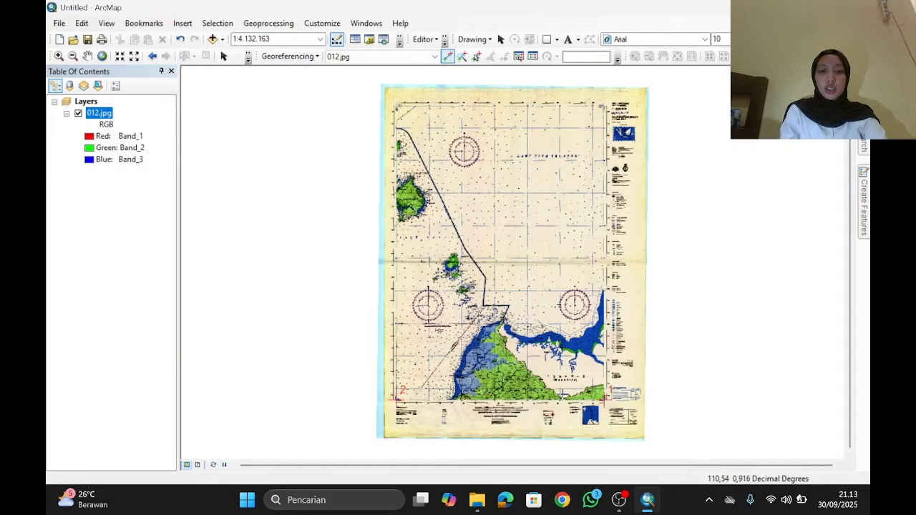
Place the third control point on the map frame corner labelled 108°00'00" T, 5°20'00" U, choosing DMS coordinate input.
{"action": "left_click", "coordinate": [59, 56]}
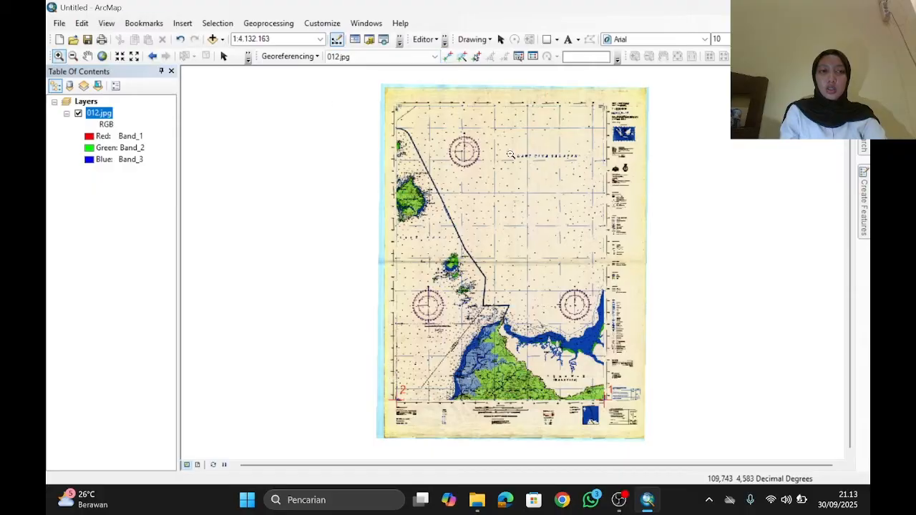
{"action": "left_click_drag", "start_coordinate": [385, 100], "coordinate": [411, 117]}
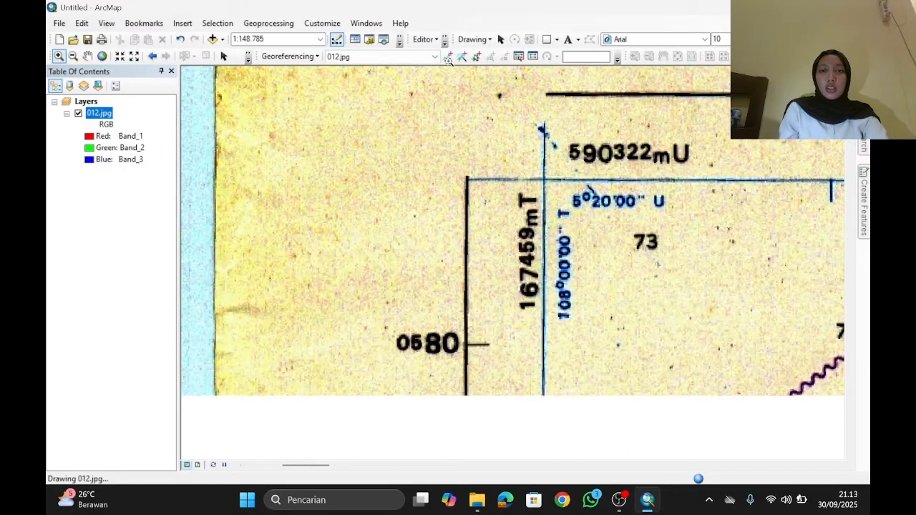
{"action": "left_click", "coordinate": [448, 56]}
{"action": "left_click", "coordinate": [545, 172]}
{"action": "right_click", "coordinate": [546, 171]}
{"action": "left_click", "coordinate": [583, 198]}
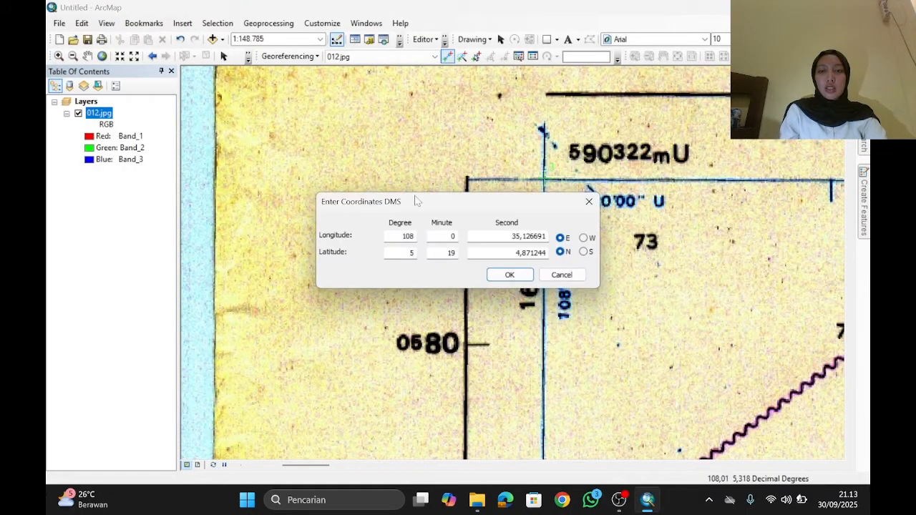
Set the third control point's coordinates to longitude 108°00'00" E and latitude 5°20'00" N.
{"action": "left_click_drag", "start_coordinate": [416, 201], "coordinate": [308, 98]}
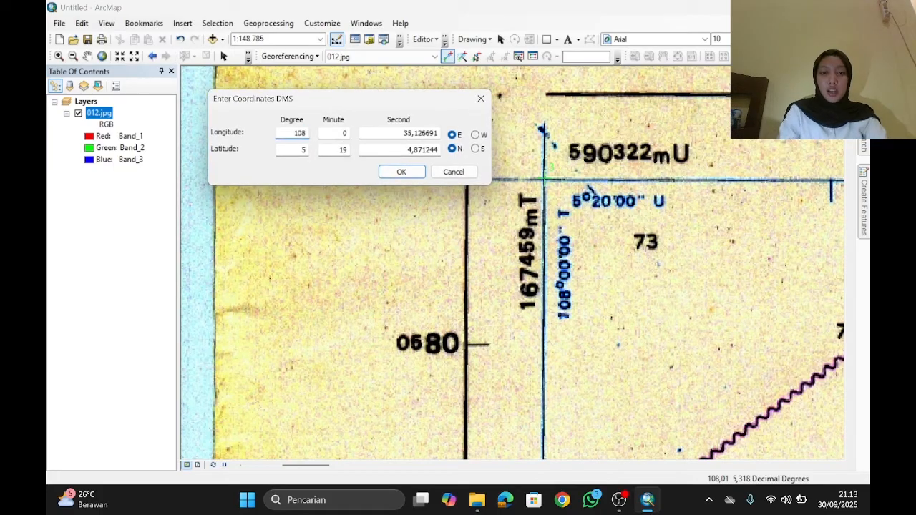
{"action": "key", "text": "Tab"}
{"action": "type", "text": "00"}
{"action": "key", "text": "Tab"}
{"action": "type", "text": "00"}
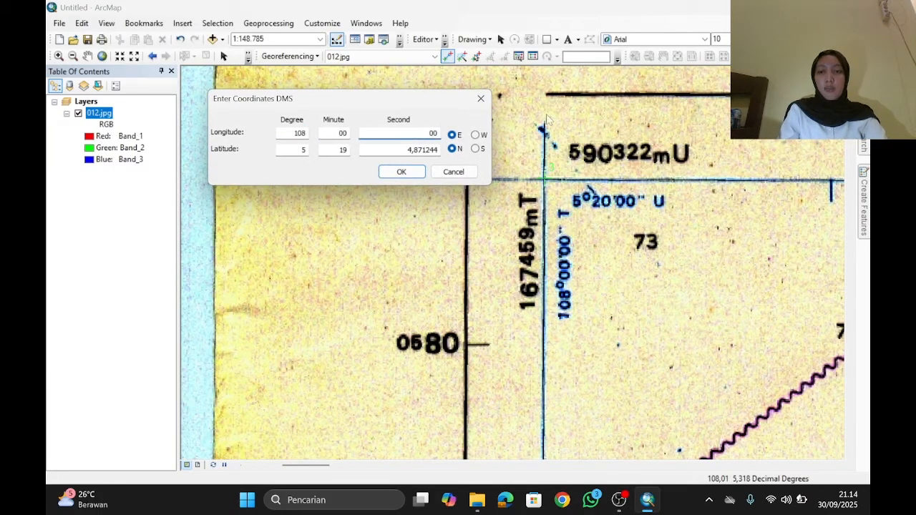
{"action": "key", "text": "Tab"}
{"action": "key", "text": "Tab"}
{"action": "type", "text": "20"}
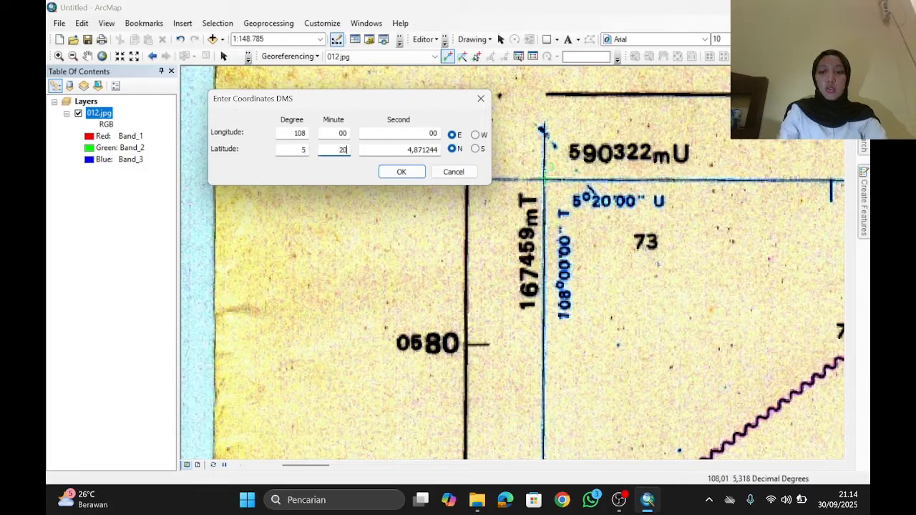
{"action": "key", "text": "Tab"}
{"action": "type", "text": "00"}
{"action": "key", "text": "Return"}
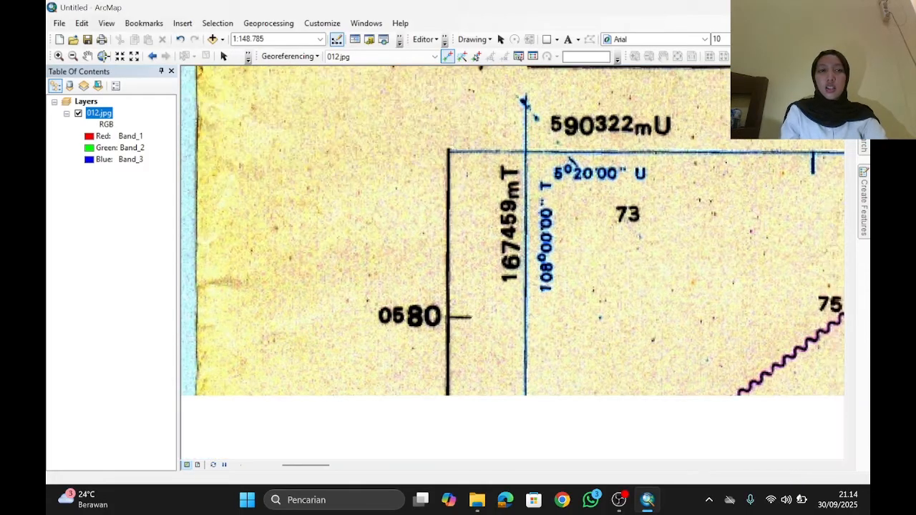
Place the fourth control point on the map frame corner labelled 111°20'00" T, 5°20'00" U, choosing DMS coordinate input.
{"action": "left_click", "coordinate": [105, 58]}
{"action": "left_click", "coordinate": [59, 57]}
{"action": "left_click_drag", "start_coordinate": [593, 96], "coordinate": [619, 122]}
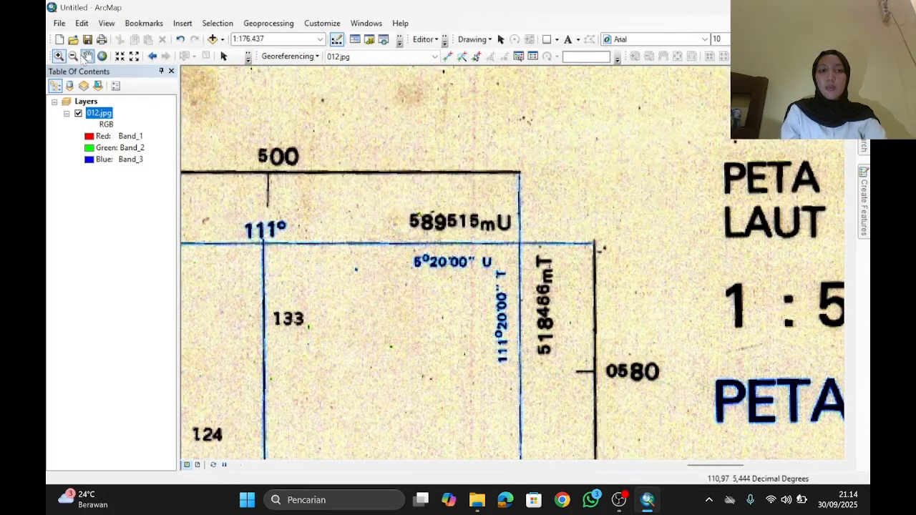
{"action": "left_click", "coordinate": [447, 55]}
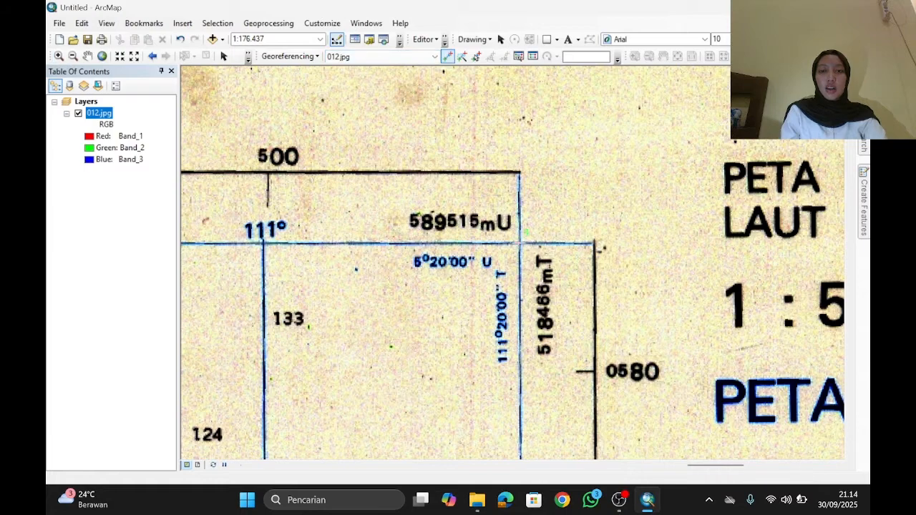
{"action": "right_click", "coordinate": [521, 244]}
{"action": "left_click", "coordinate": [565, 267]}
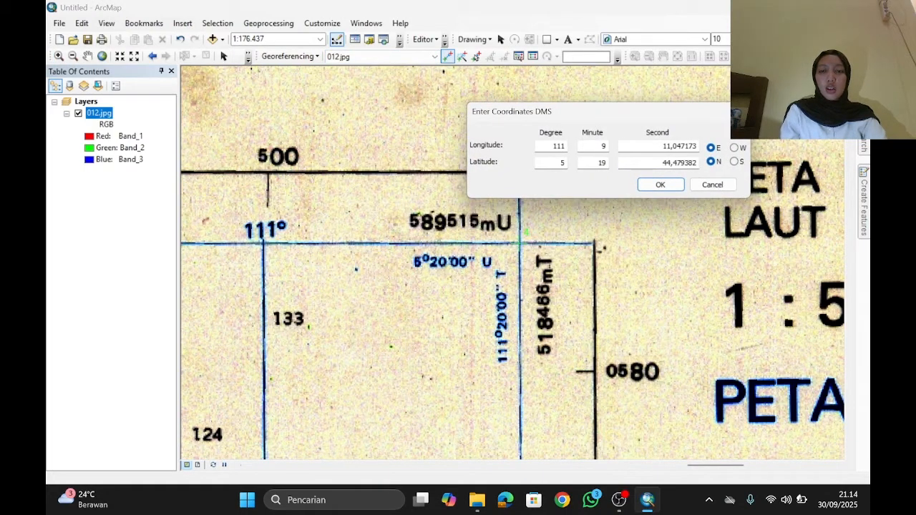
Set the fourth control point's coordinates to longitude 111°20'00" E and latitude 5°20'00" N.
{"action": "double_click", "coordinate": [604, 146]}
{"action": "type", "text": "20"}
{"action": "double_click", "coordinate": [662, 146]}
{"action": "type", "text": "00"}
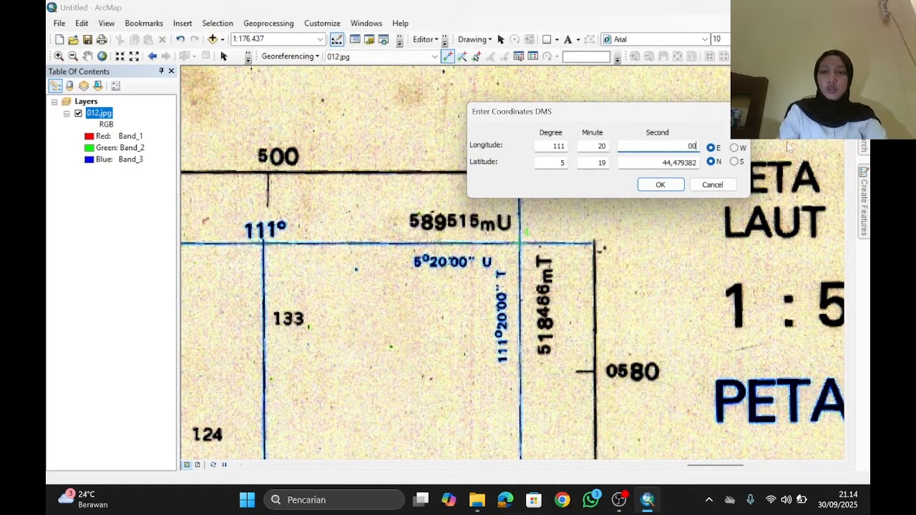
{"action": "double_click", "coordinate": [600, 163]}
{"action": "type", "text": "20"}
{"action": "double_click", "coordinate": [662, 163]}
{"action": "type", "text": "00"}
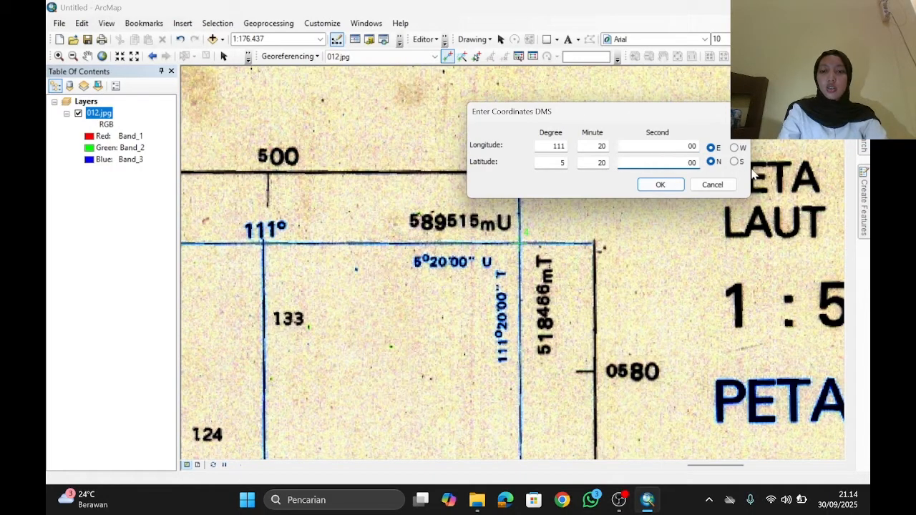
{"action": "left_click", "coordinate": [659, 184]}
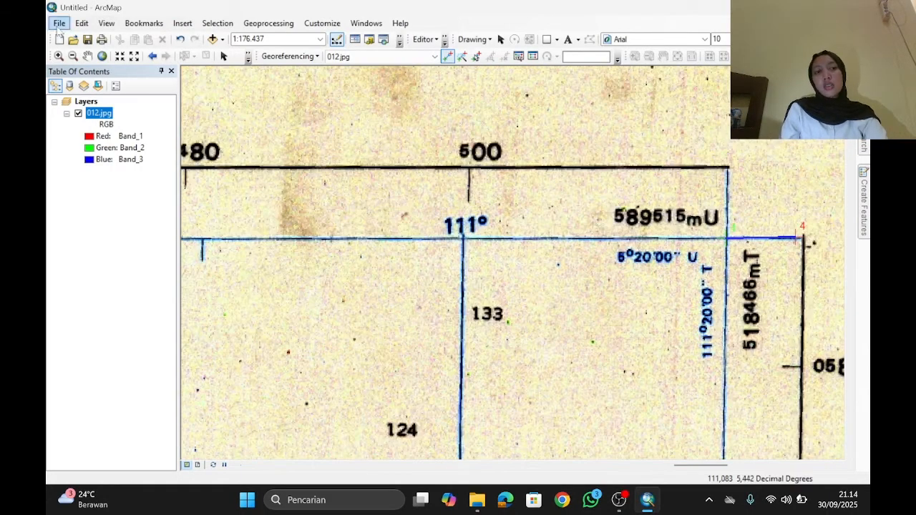
Open the Catalog and expand the folder connection to the Tugas Indraja data folder.
{"action": "left_click", "coordinate": [102, 56]}
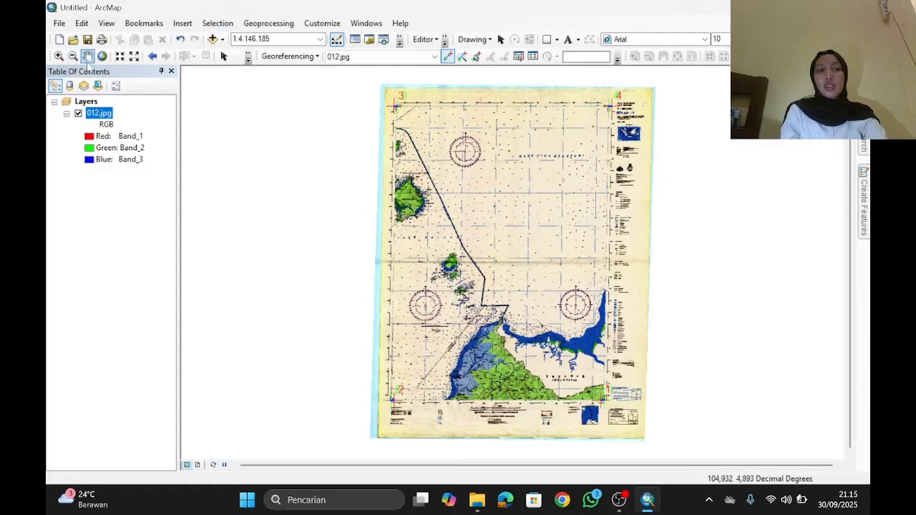
{"action": "left_click", "coordinate": [87, 57]}
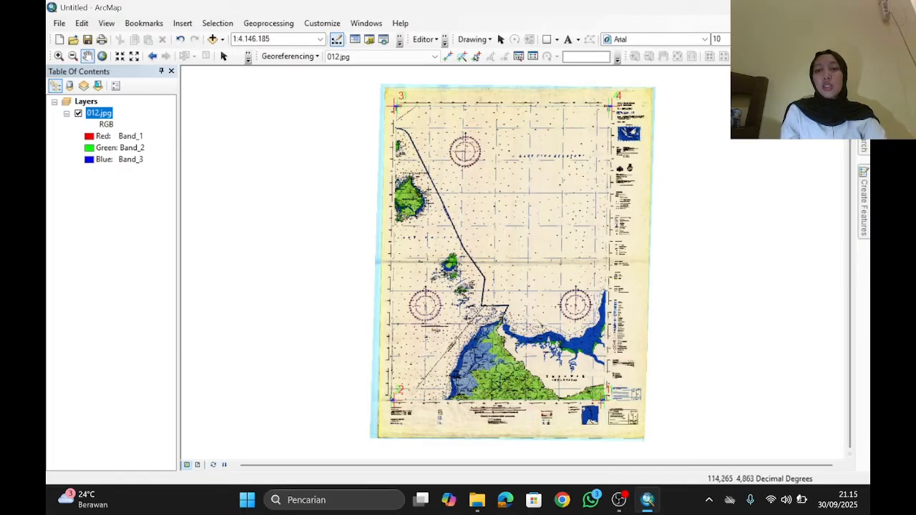
{"action": "left_click", "coordinate": [863, 96]}
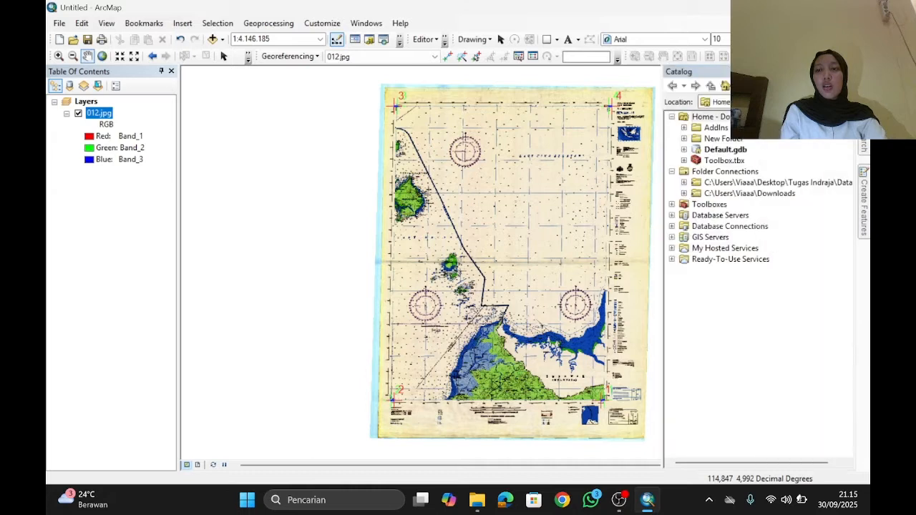
{"action": "left_click", "coordinate": [366, 23]}
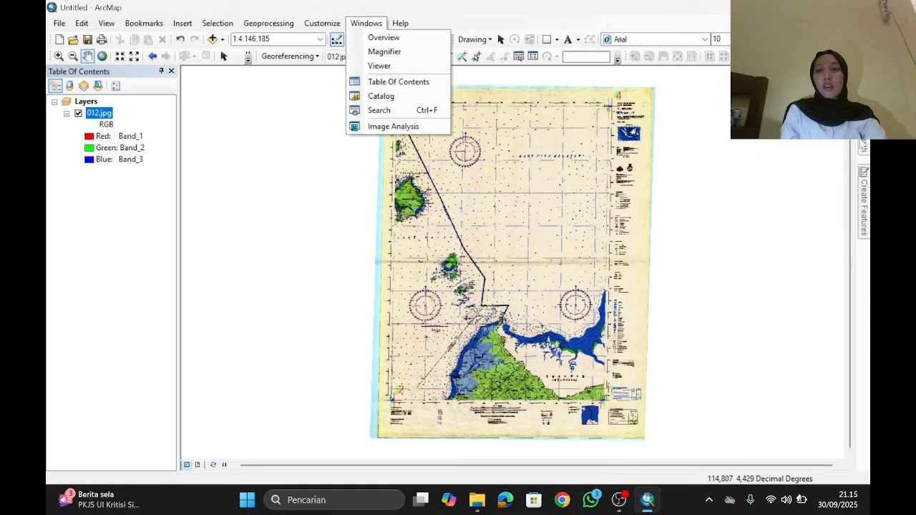
{"action": "left_click", "coordinate": [381, 96]}
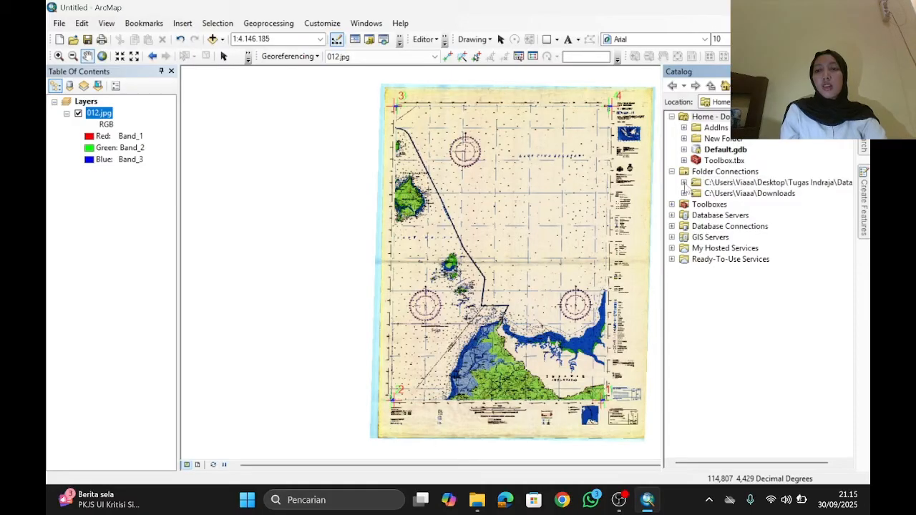
{"action": "left_click", "coordinate": [684, 183]}
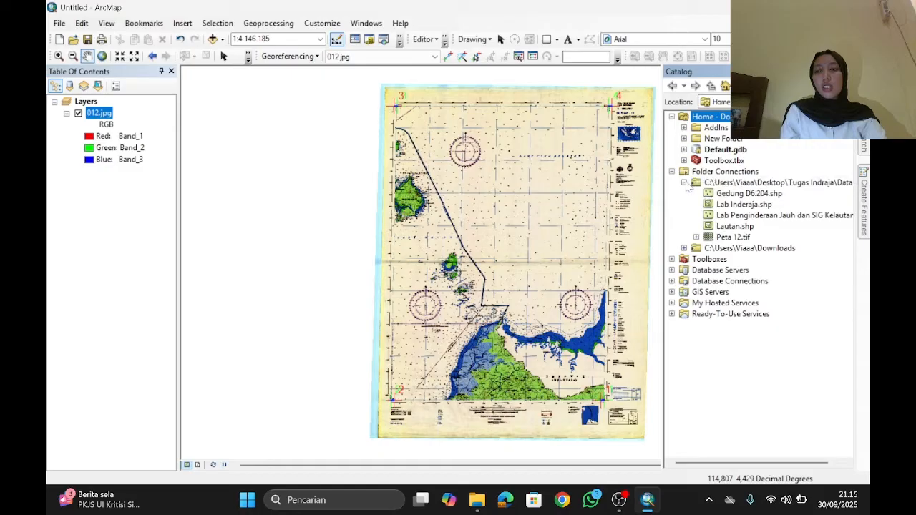
Start a new shapefile in the Tugas Indraja data folder, named Lautan with feature type Polygon.
{"action": "left_click", "coordinate": [755, 186]}
{"action": "right_click", "coordinate": [768, 186]}
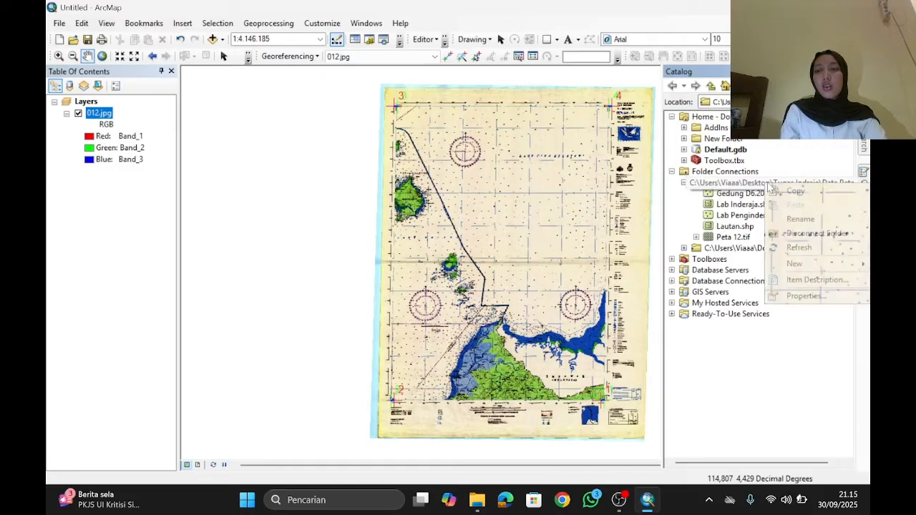
{"action": "mouse_move", "coordinate": [794, 265]}
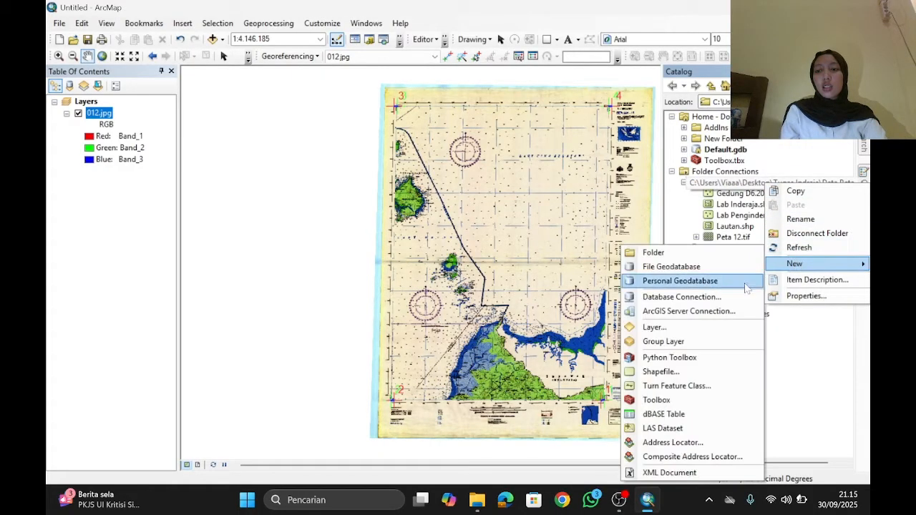
{"action": "left_click", "coordinate": [694, 370]}
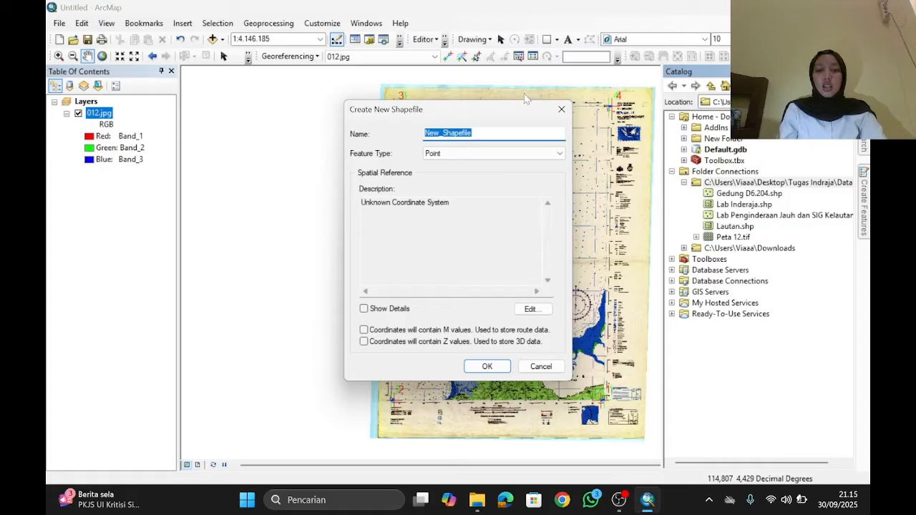
{"action": "type", "text": "Lautan"}
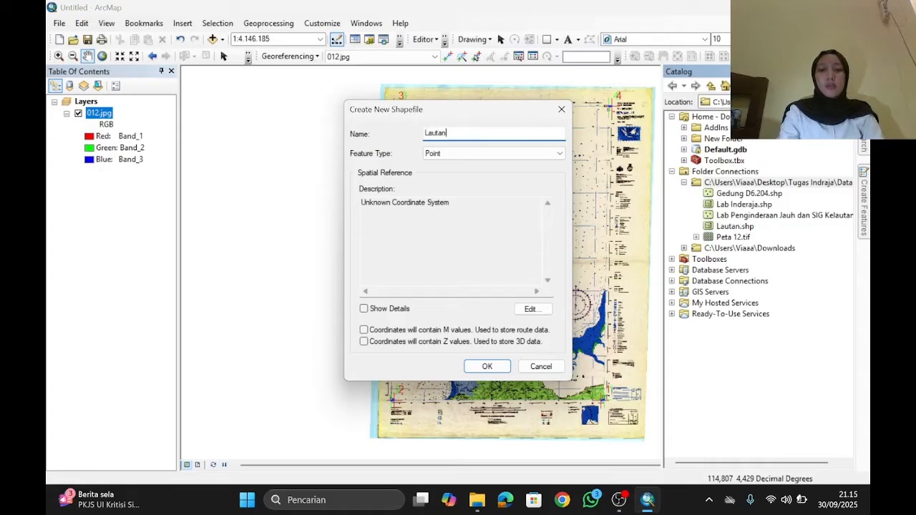
{"action": "left_click", "coordinate": [464, 154]}
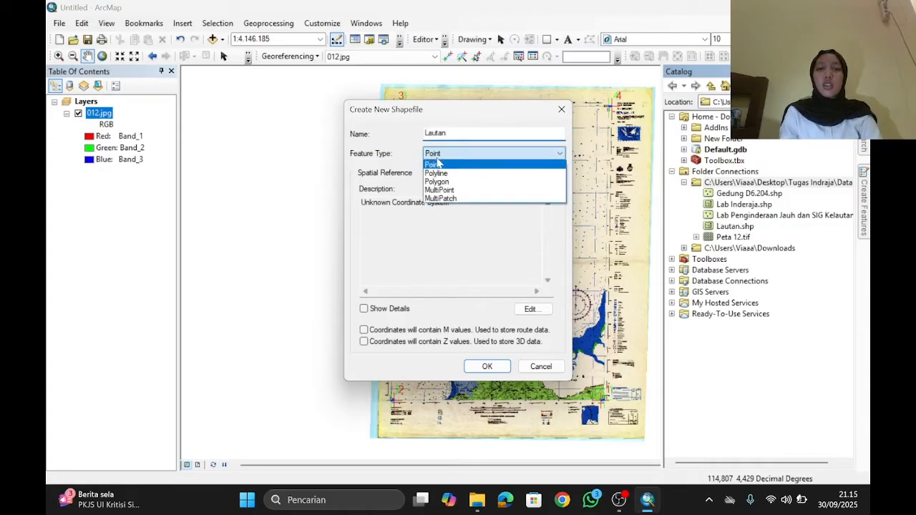
{"action": "left_click", "coordinate": [440, 181]}
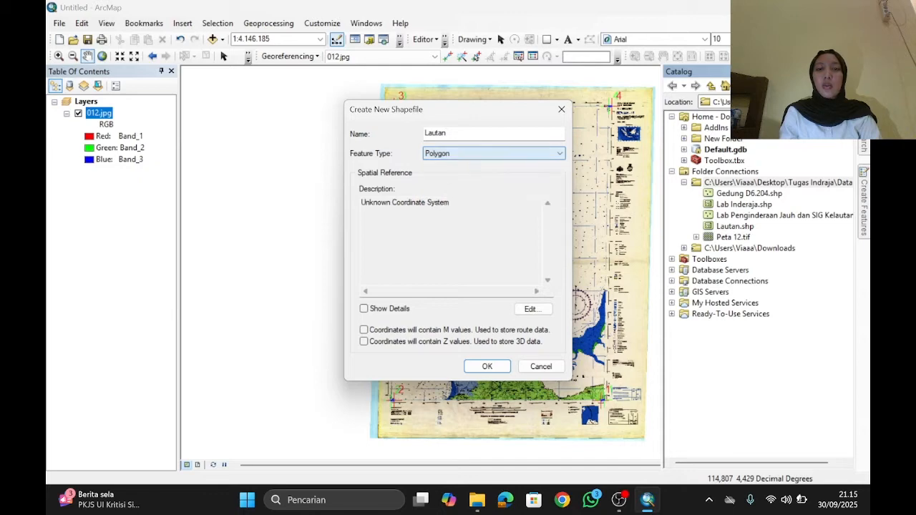
Assign the WGS 1984 coordinate system to the new Lautan shapefile and try to create it.
{"action": "left_click", "coordinate": [544, 313]}
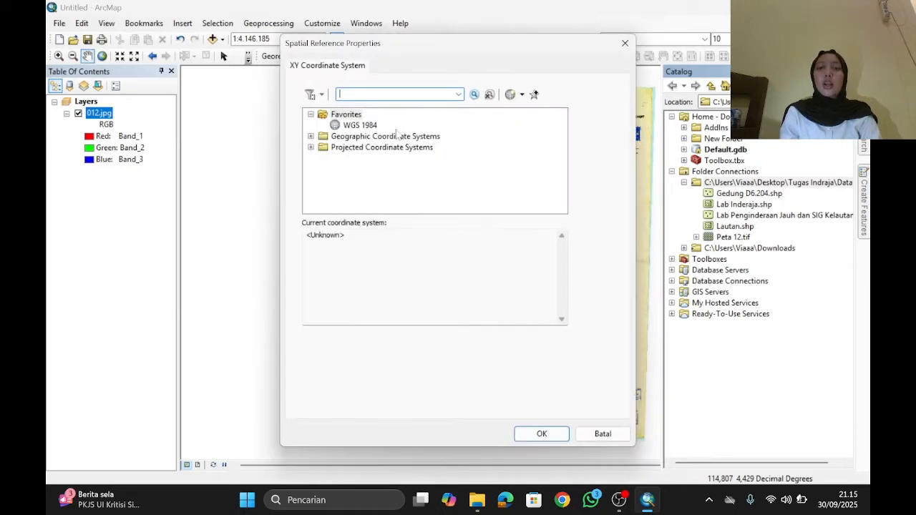
{"action": "left_click", "coordinate": [369, 127]}
{"action": "left_click", "coordinate": [538, 431]}
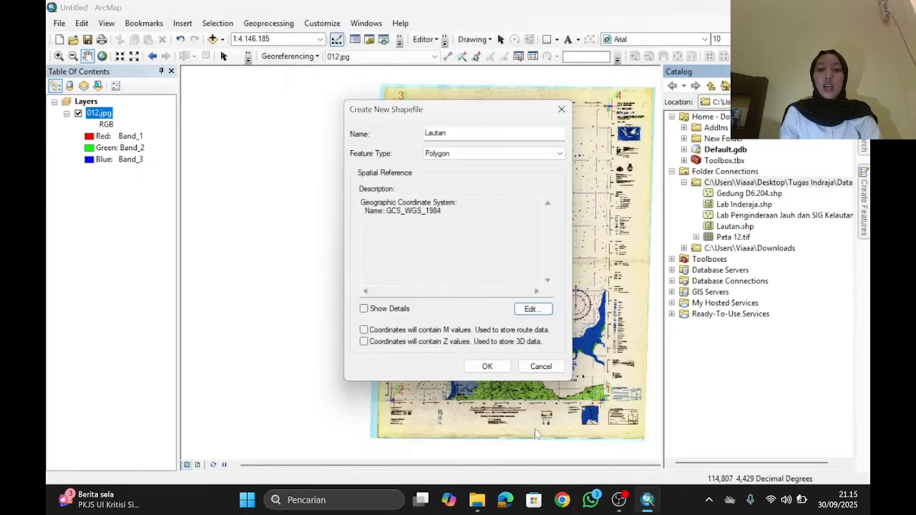
{"action": "left_click", "coordinate": [496, 368]}
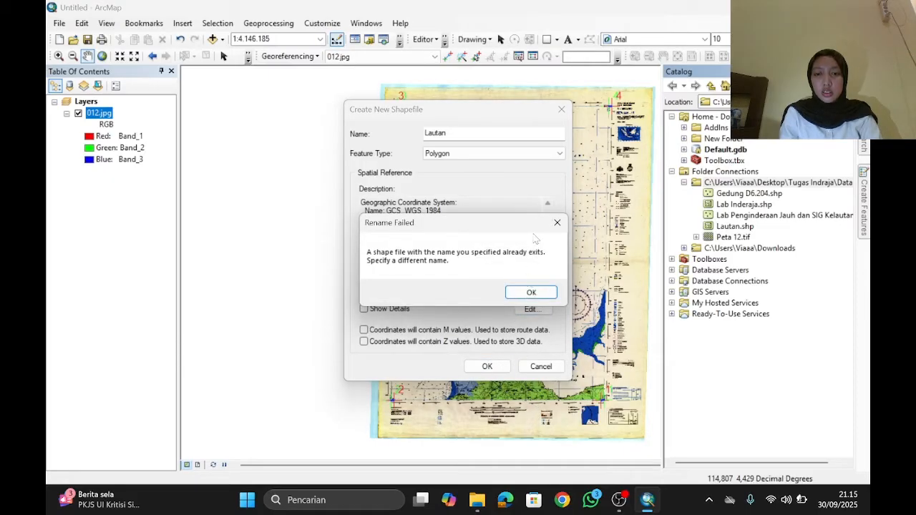
{"action": "left_click", "coordinate": [556, 223]}
{"action": "left_click", "coordinate": [561, 108]}
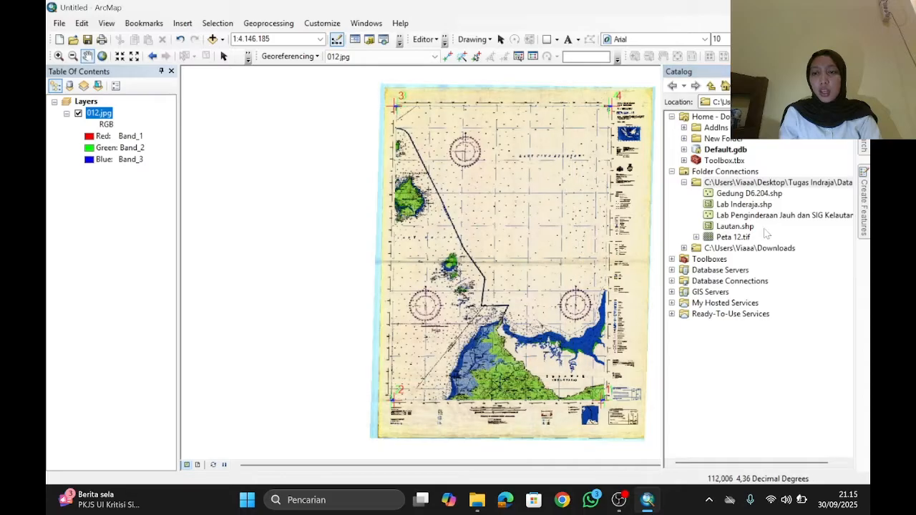
Delete the existing Lautan.shp from the Tugas Indraja data folder.
{"action": "left_click", "coordinate": [737, 227]}
{"action": "right_click", "coordinate": [739, 226]}
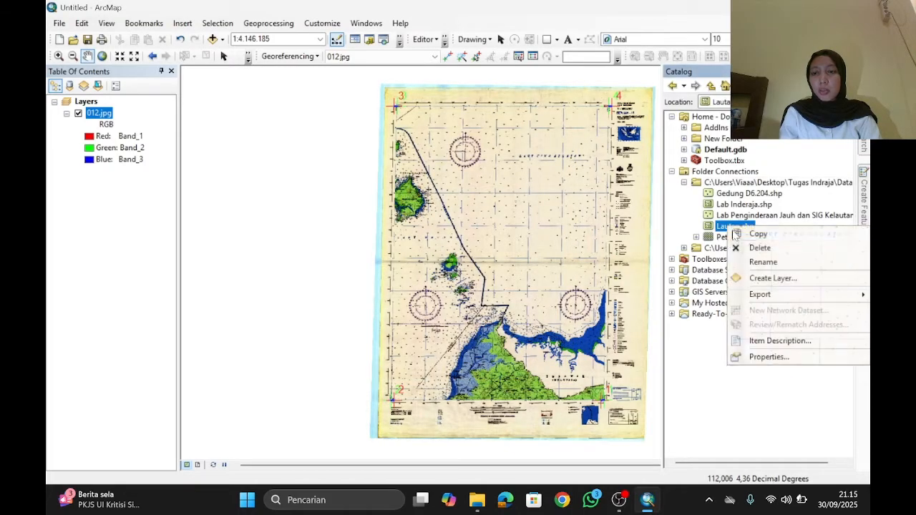
{"action": "left_click", "coordinate": [759, 247]}
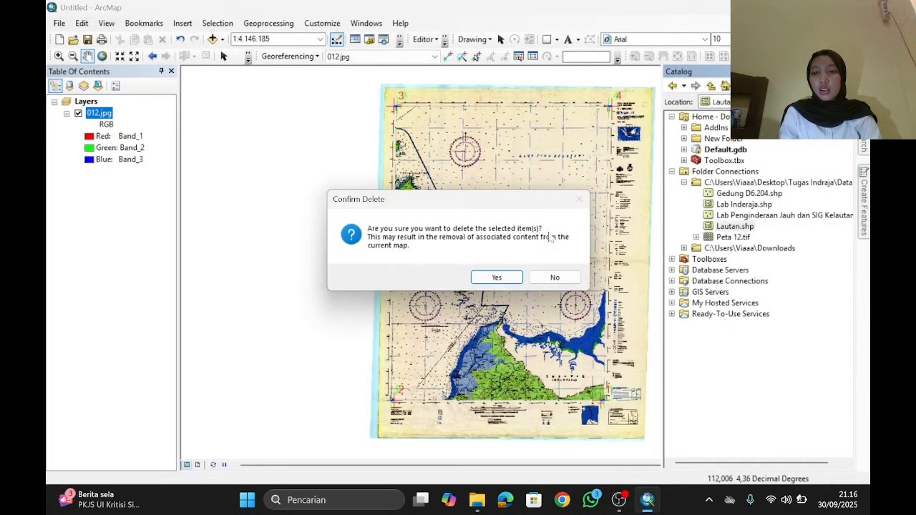
{"action": "left_click", "coordinate": [497, 277]}
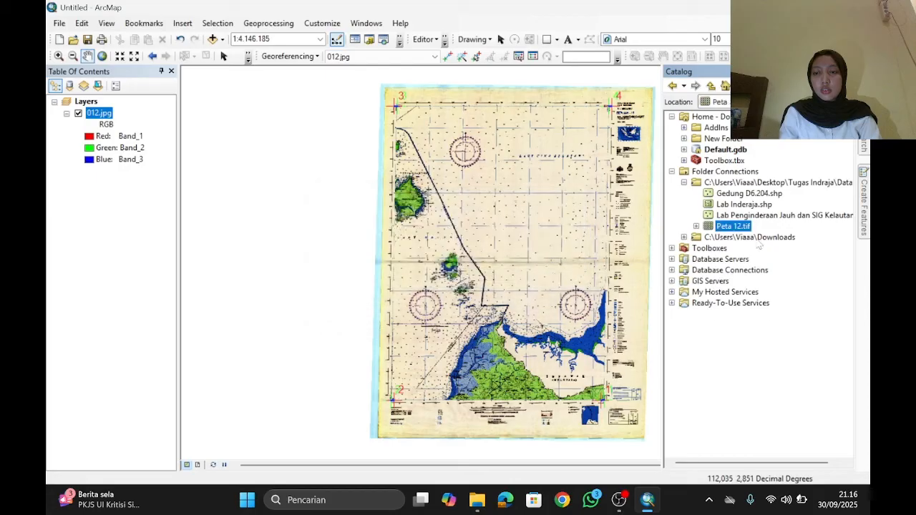
Start a new shapefile in the Tugas Indraja data folder, named Lautan with feature type Polygon.
{"action": "left_click", "coordinate": [741, 183]}
{"action": "right_click", "coordinate": [740, 184]}
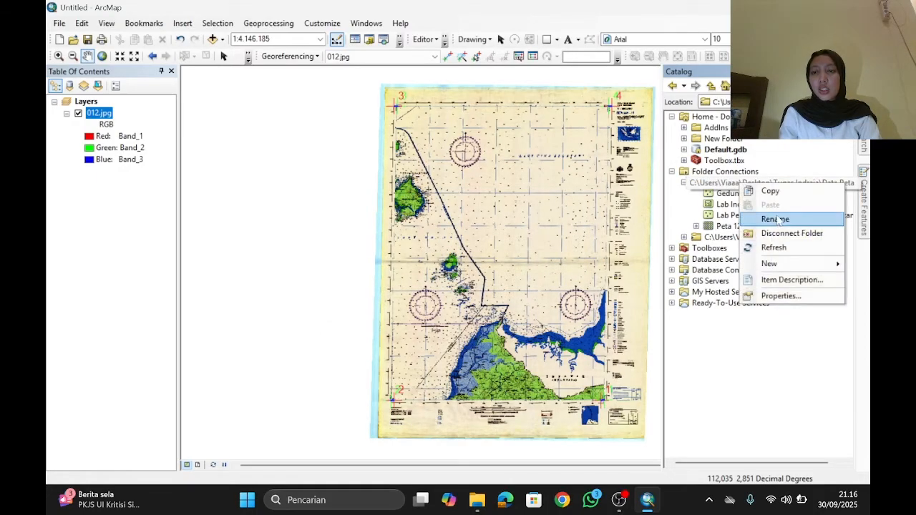
{"action": "mouse_move", "coordinate": [765, 263]}
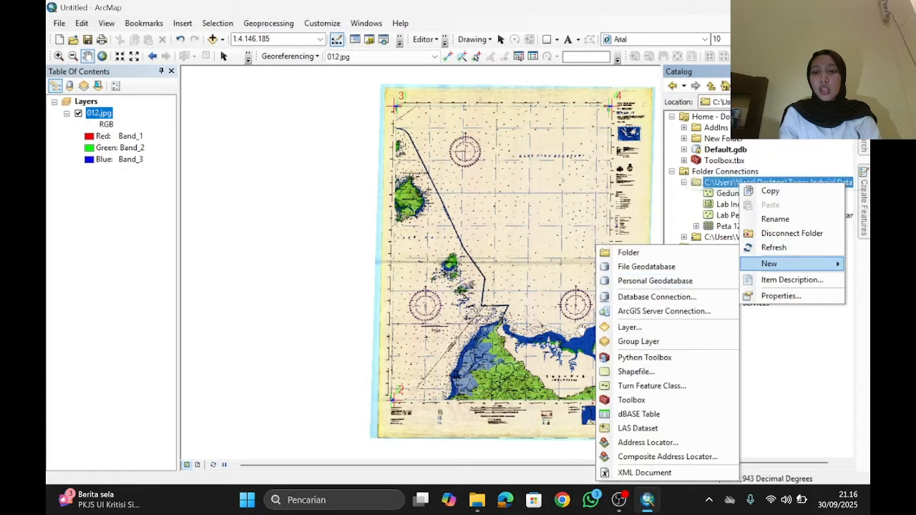
{"action": "left_click", "coordinate": [630, 371]}
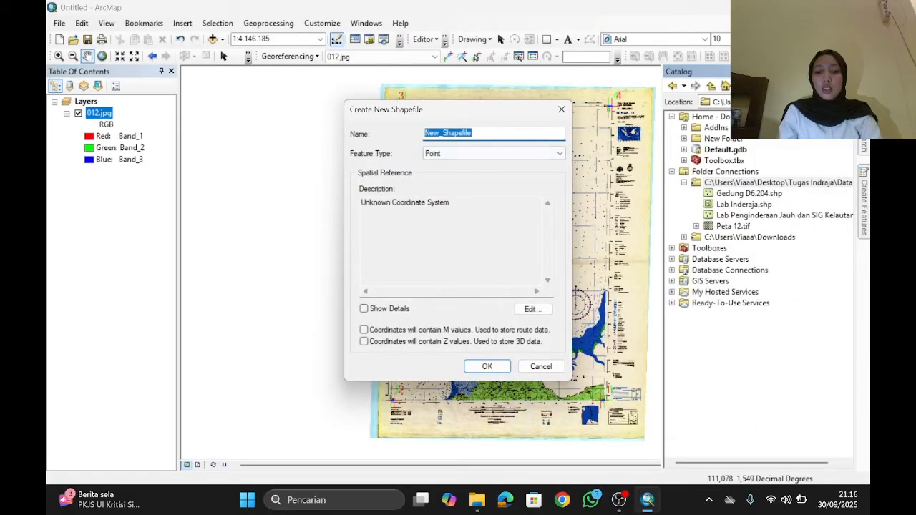
{"action": "type", "text": "Lautan"}
{"action": "left_click", "coordinate": [451, 153]}
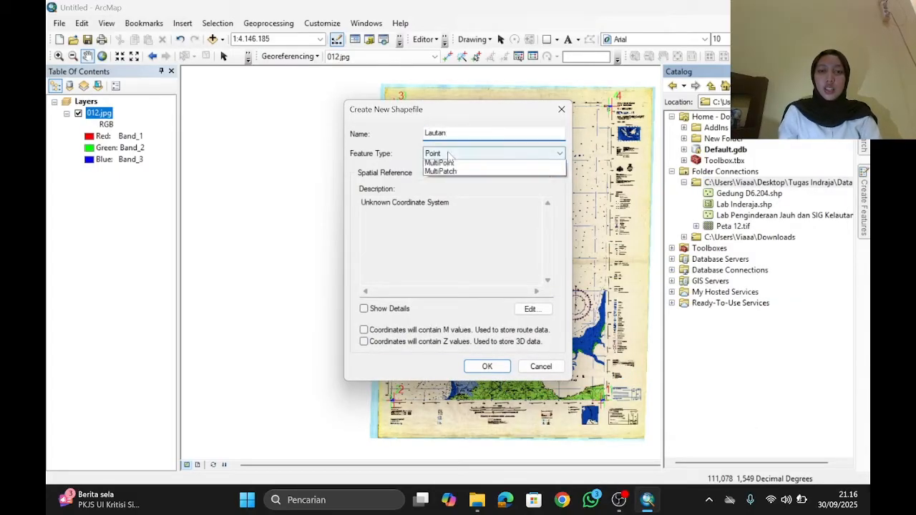
{"action": "left_click", "coordinate": [450, 176]}
Assign the WGS 1984 coordinate system to the Lautan shapefile and create it.
{"action": "left_click", "coordinate": [529, 310]}
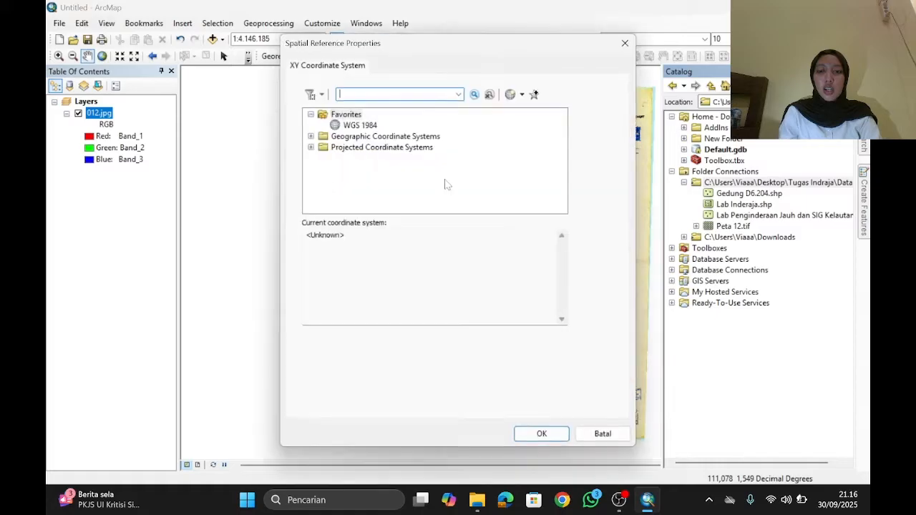
{"action": "left_click", "coordinate": [361, 126]}
{"action": "left_click", "coordinate": [544, 432]}
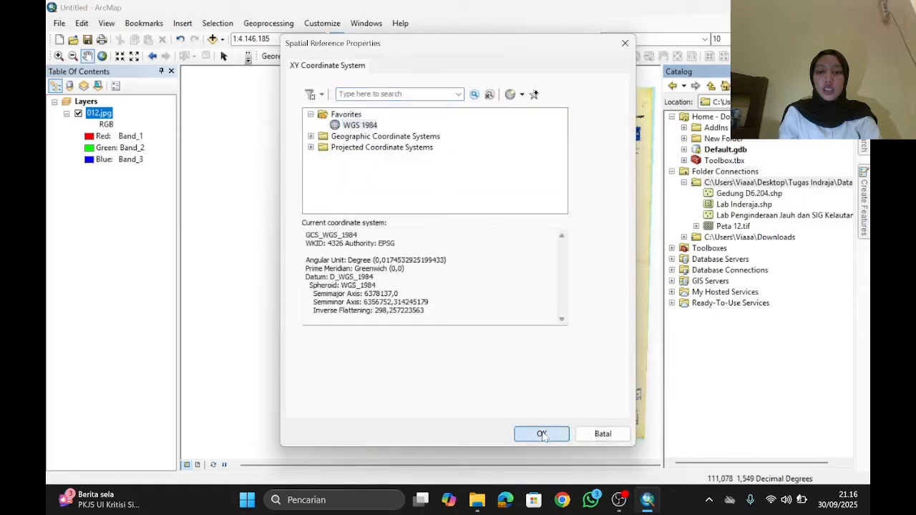
{"action": "left_click", "coordinate": [487, 368]}
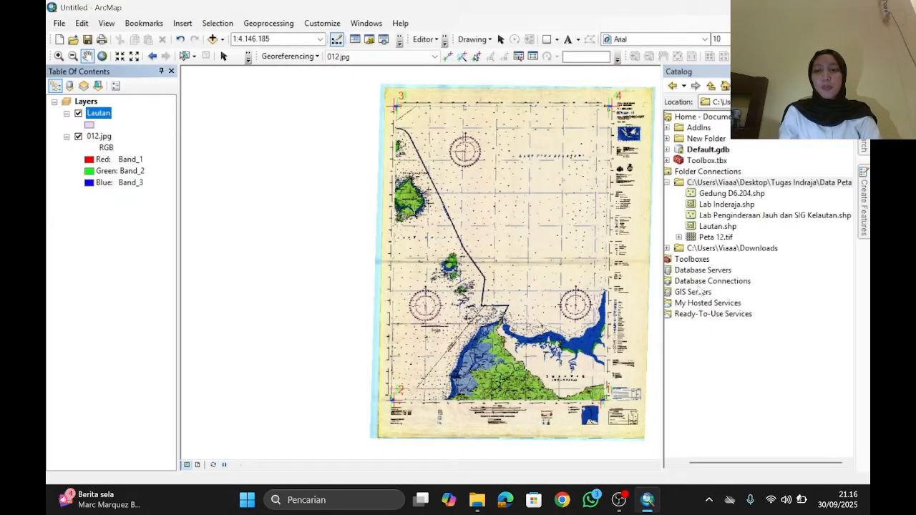
{"action": "left_click", "coordinate": [423, 40]}
{"action": "left_click", "coordinate": [423, 40]}
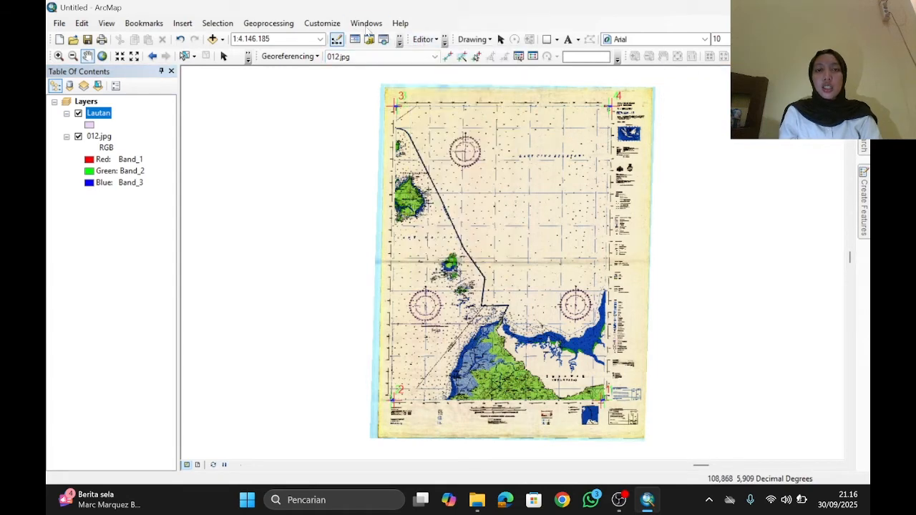
{"action": "left_click", "coordinate": [322, 23]}
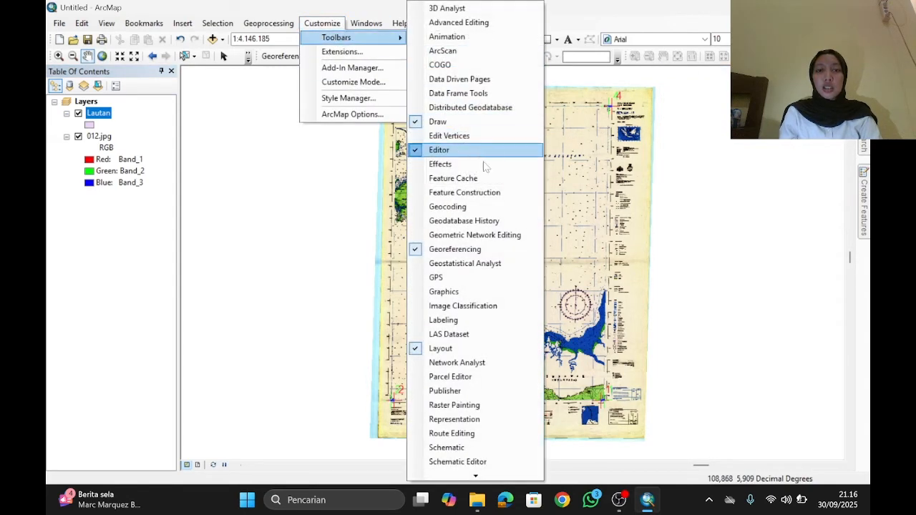
{"action": "left_click", "coordinate": [329, 26]}
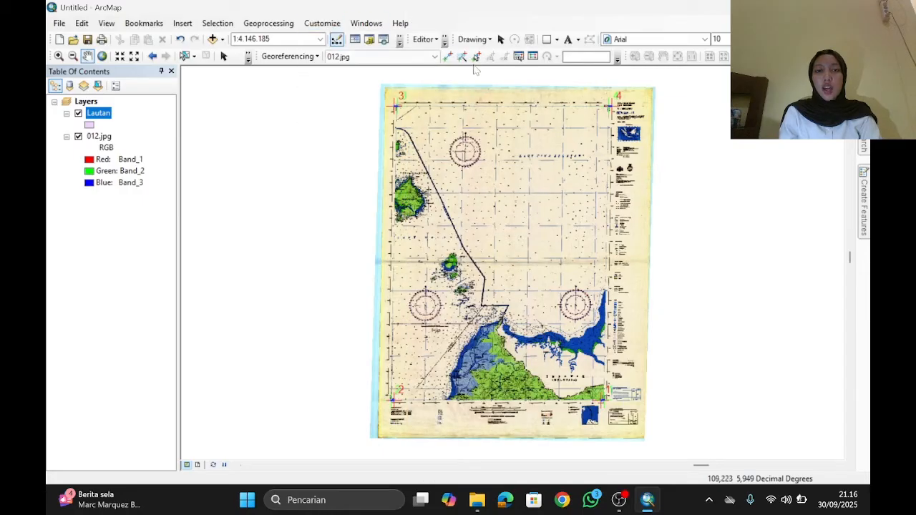
Start an edit session and choose the Lautan template for creating features.
{"action": "left_click", "coordinate": [426, 39]}
{"action": "left_click", "coordinate": [444, 55]}
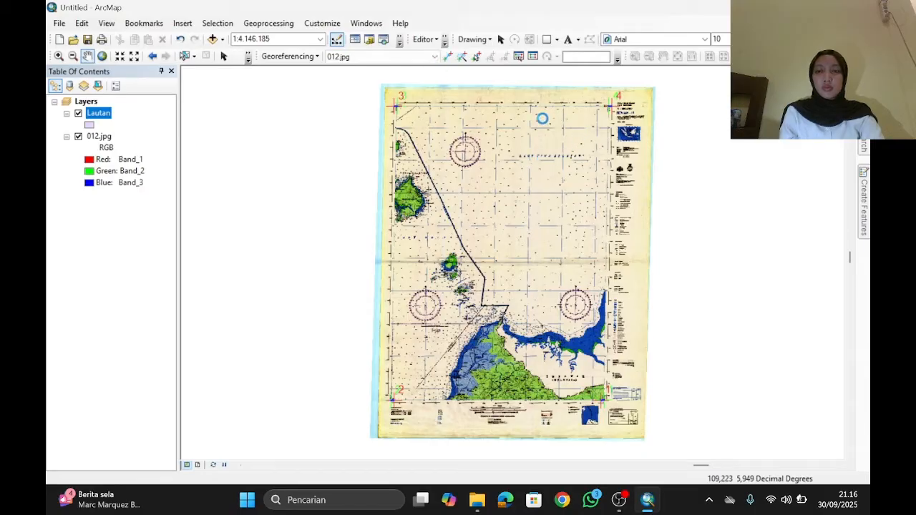
{"action": "left_click", "coordinate": [864, 208]}
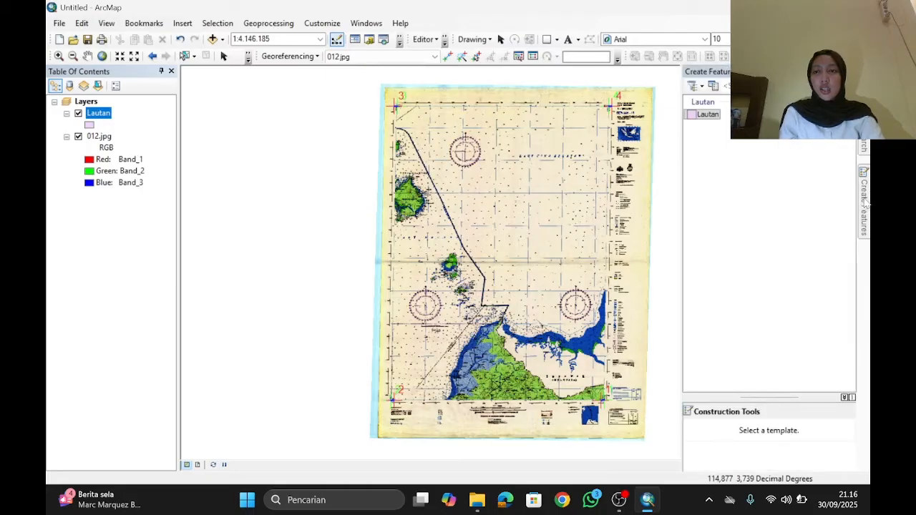
{"action": "left_click", "coordinate": [691, 116]}
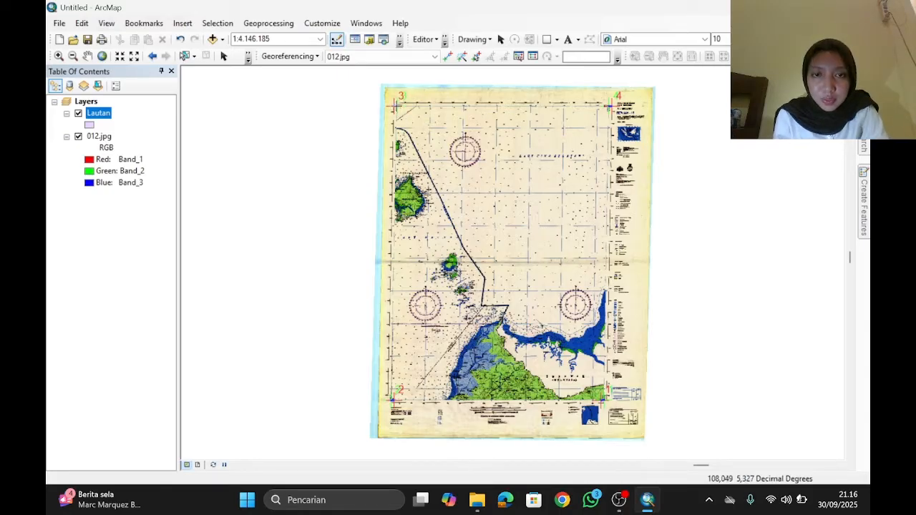
Draw a Lautan polygon around the whole map frame through control points 3, 4, 1 and 2.
{"action": "left_click", "coordinate": [397, 107]}
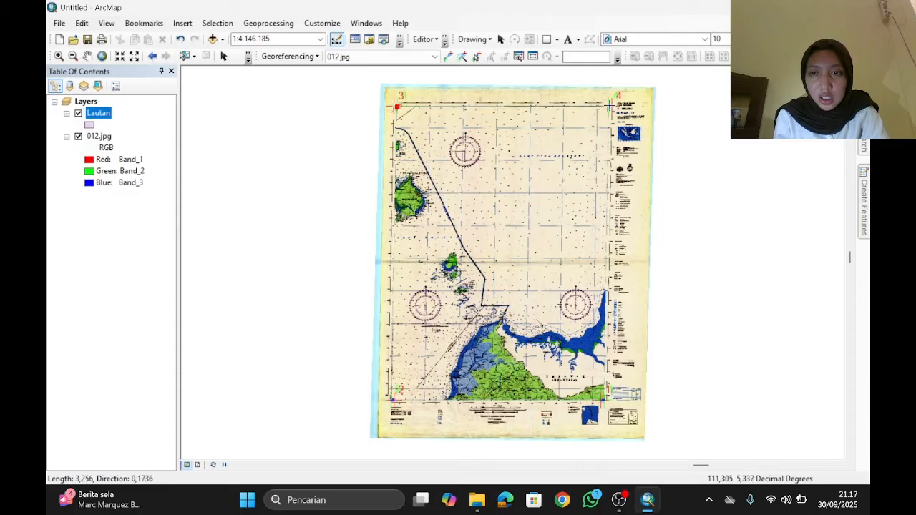
{"action": "left_click", "coordinate": [609, 105]}
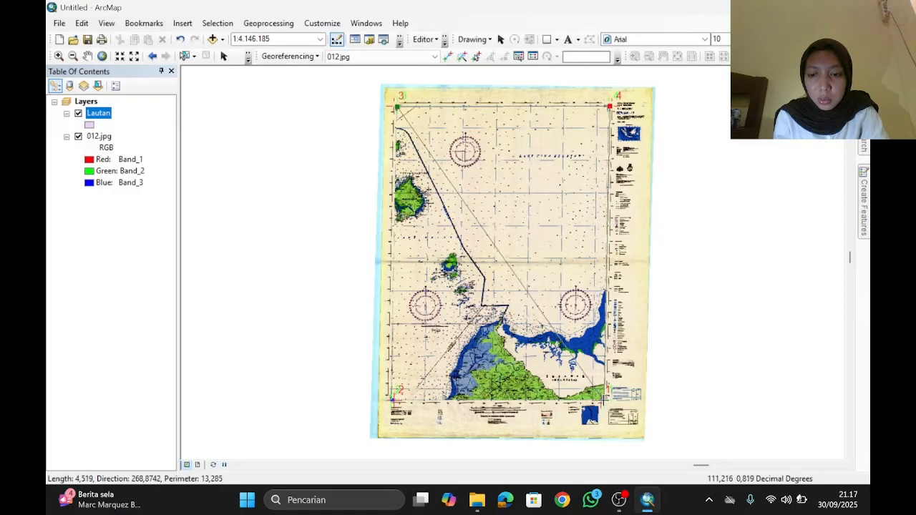
{"action": "left_click", "coordinate": [604, 400]}
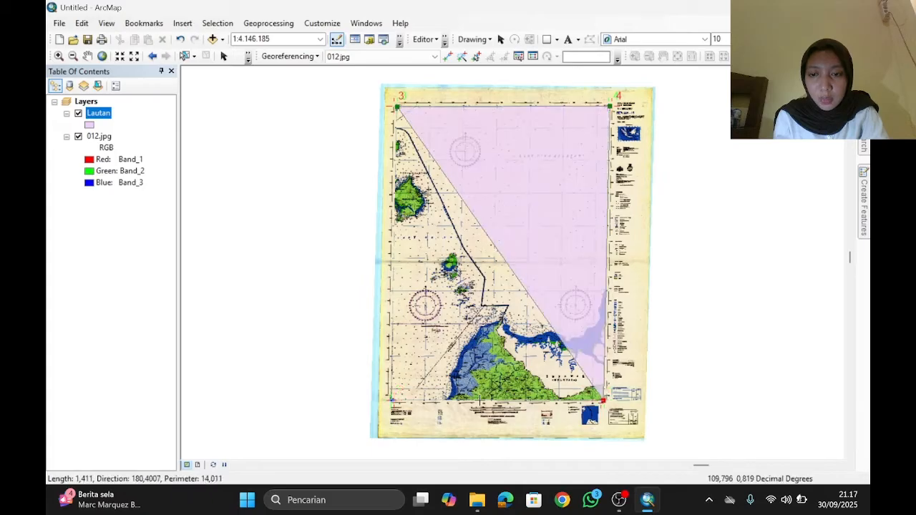
{"action": "left_click", "coordinate": [390, 400]}
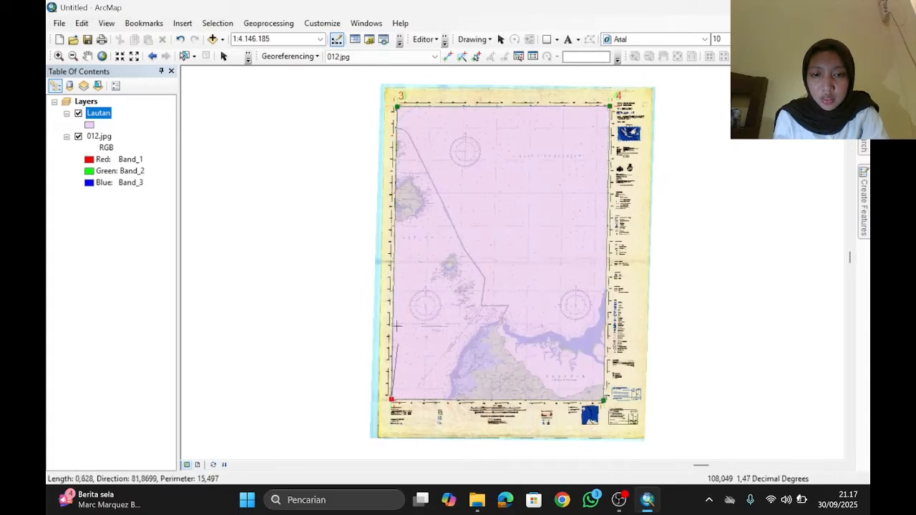
{"action": "double_click", "coordinate": [396, 108]}
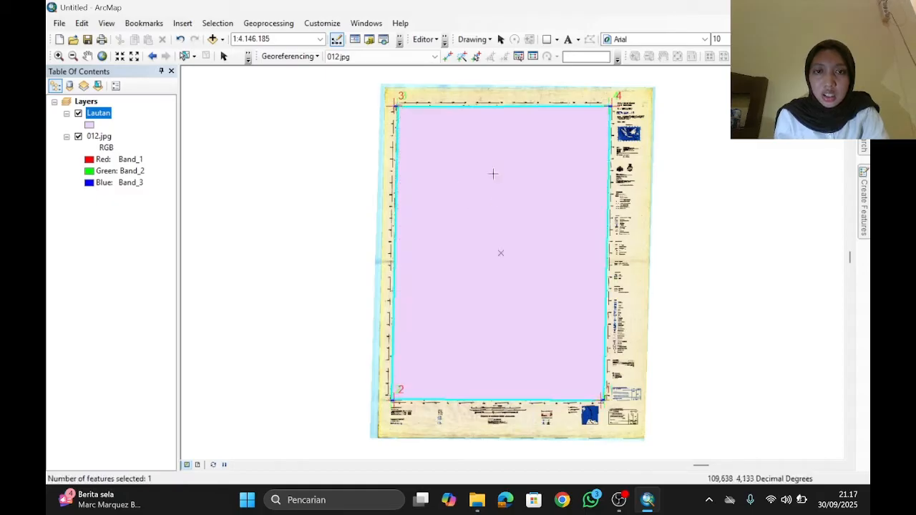
Save the edits to the Lautan polygon and stop editing.
{"action": "left_click", "coordinate": [423, 39]}
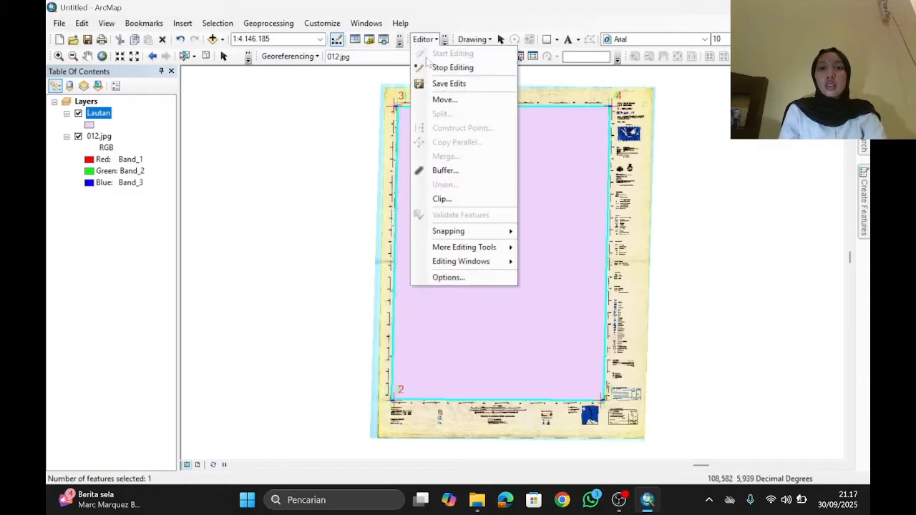
{"action": "left_click", "coordinate": [448, 83]}
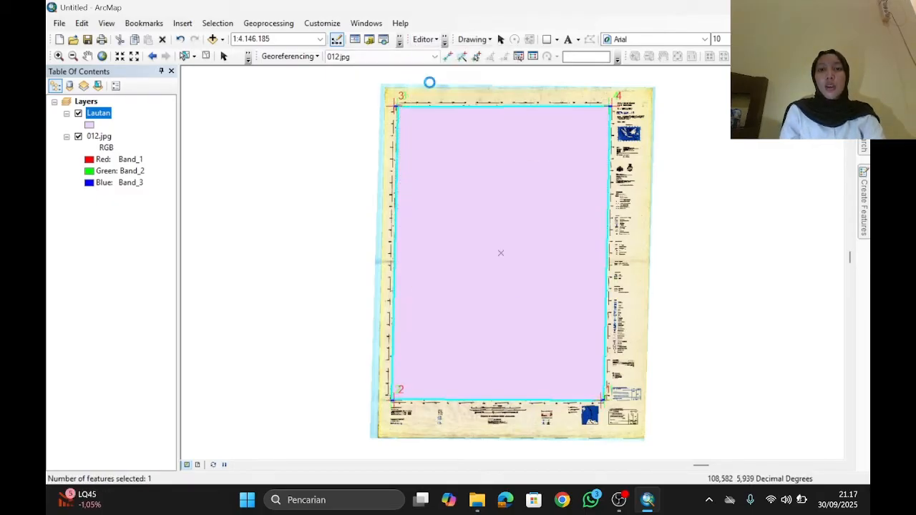
{"action": "left_click", "coordinate": [423, 39]}
{"action": "left_click", "coordinate": [437, 69]}
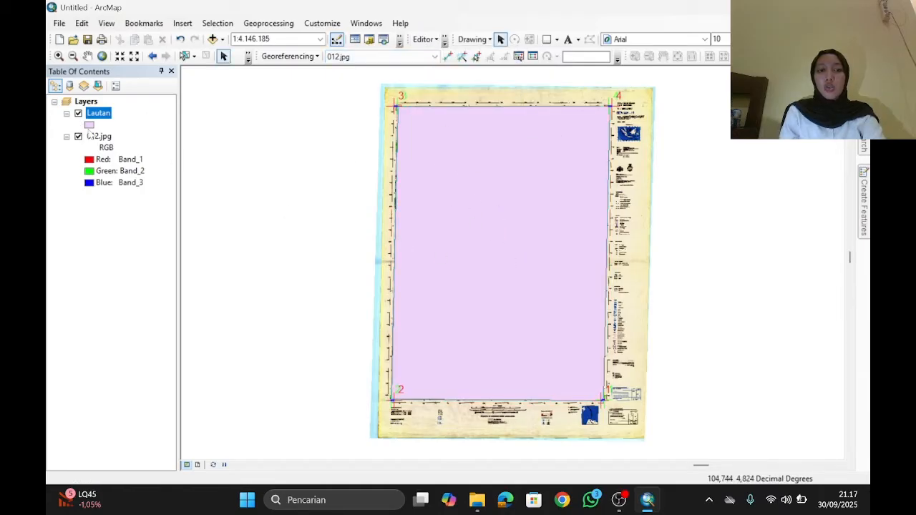
Apply the ESRI Blue symbol without an outline to the Lautan layer and hide the layer.
{"action": "left_click", "coordinate": [89, 125]}
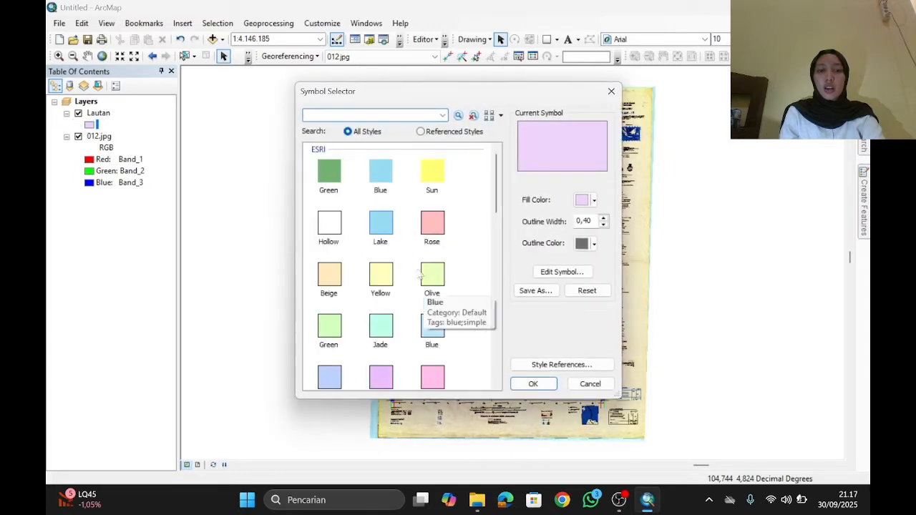
{"action": "left_click", "coordinate": [381, 172]}
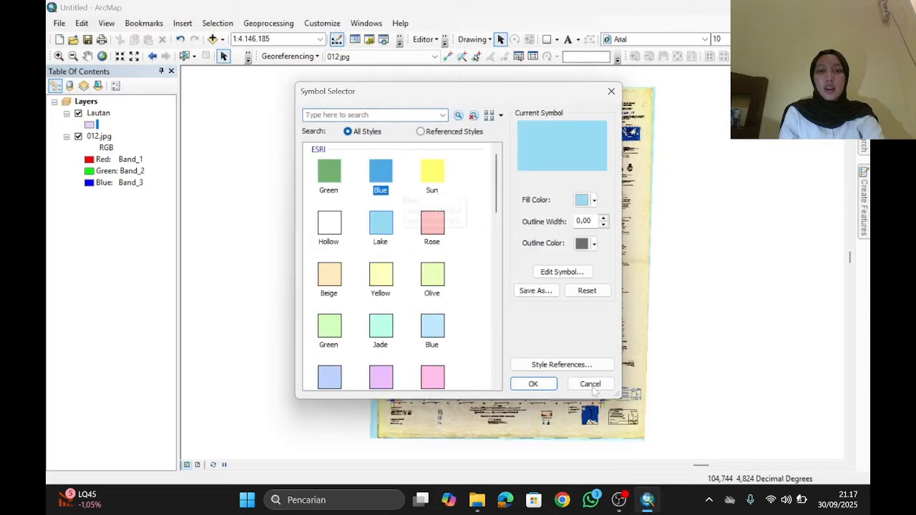
{"action": "left_click", "coordinate": [535, 384]}
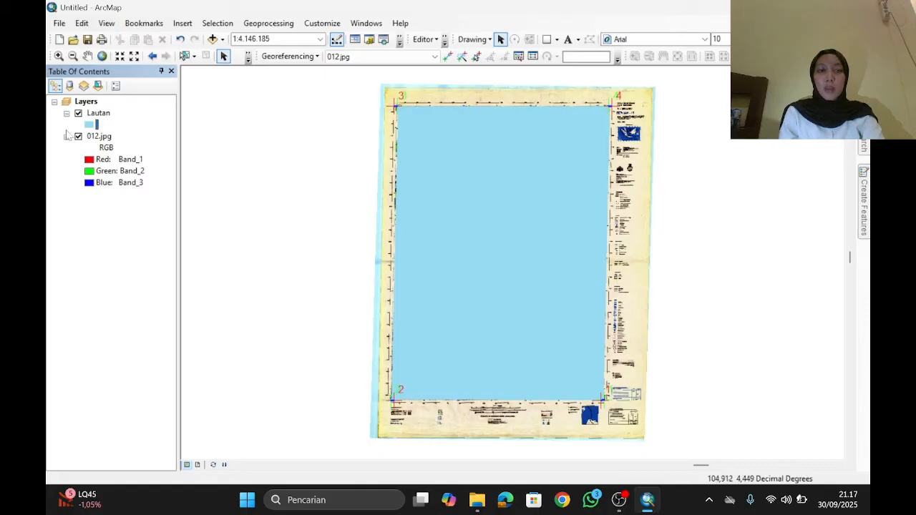
{"action": "left_click", "coordinate": [78, 114]}
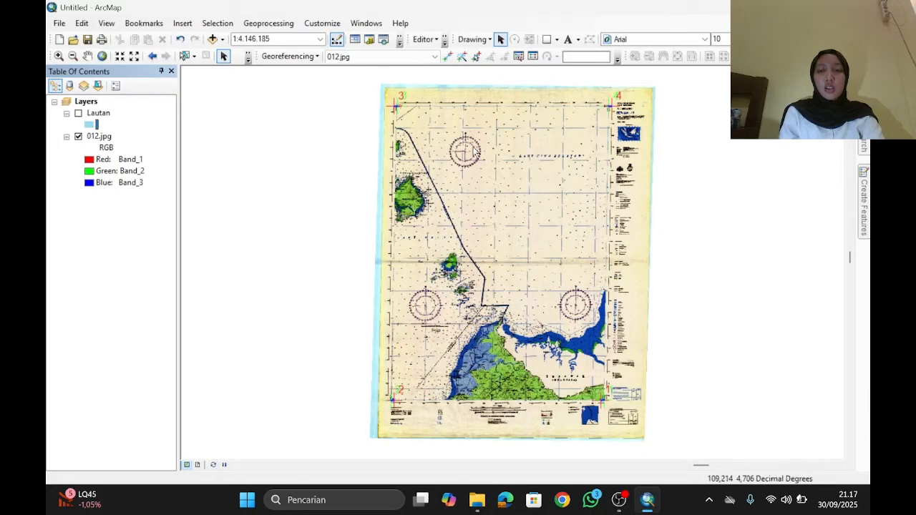
Start a new shapefile in the Tugas Indraja data folder, named Daratan with feature type Polygon.
{"action": "mouse_move", "coordinate": [863, 93]}
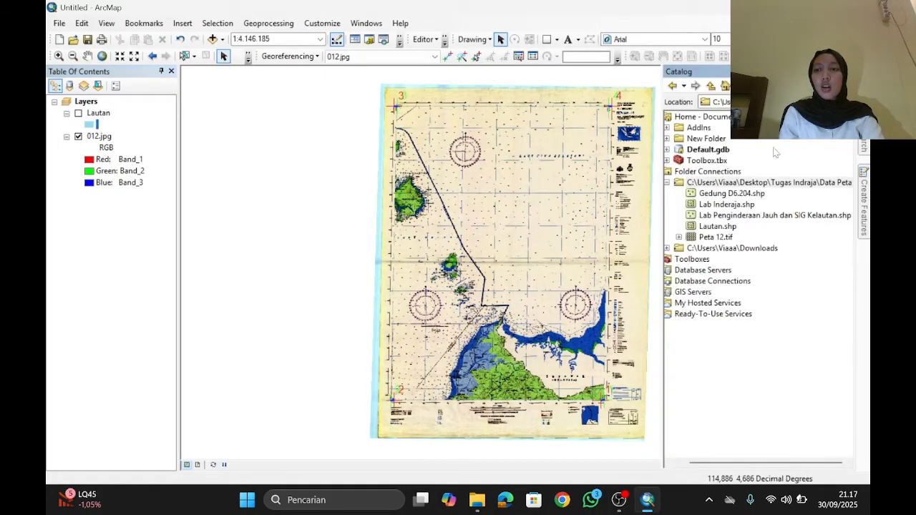
{"action": "right_click", "coordinate": [725, 184]}
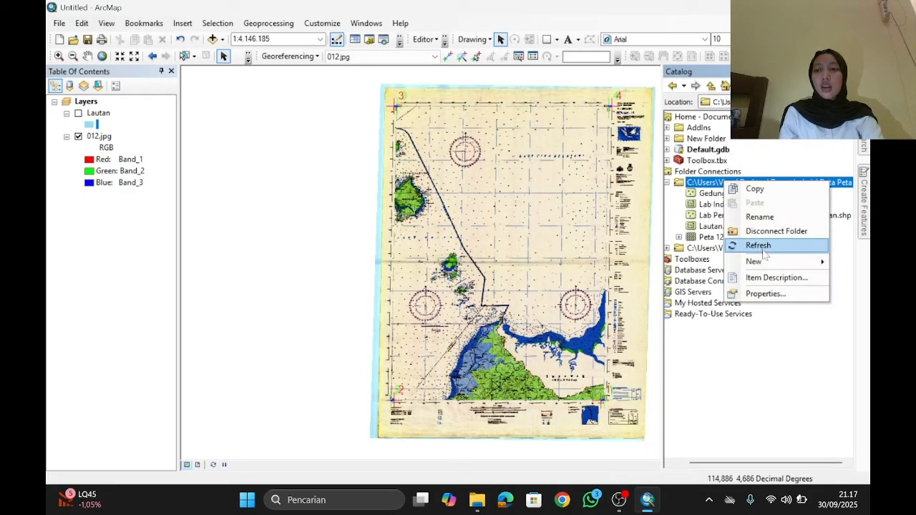
{"action": "mouse_move", "coordinate": [753, 261]}
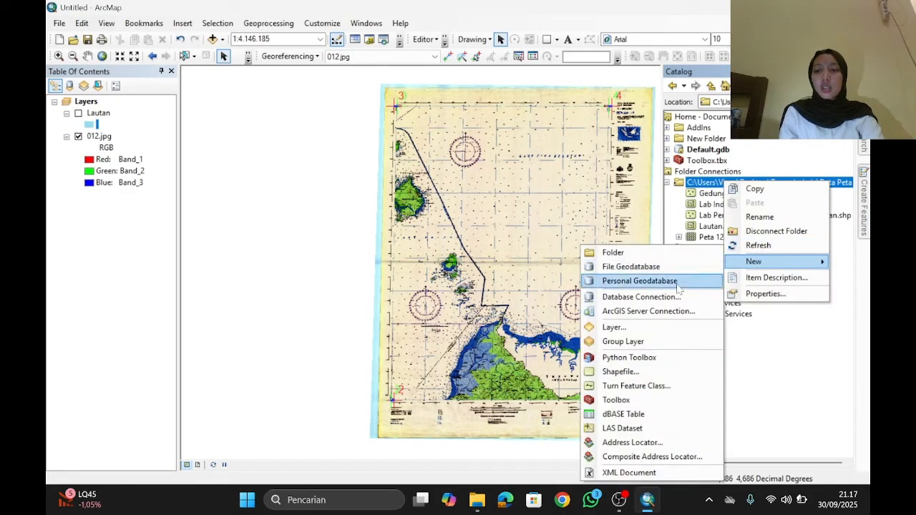
{"action": "left_click", "coordinate": [655, 371]}
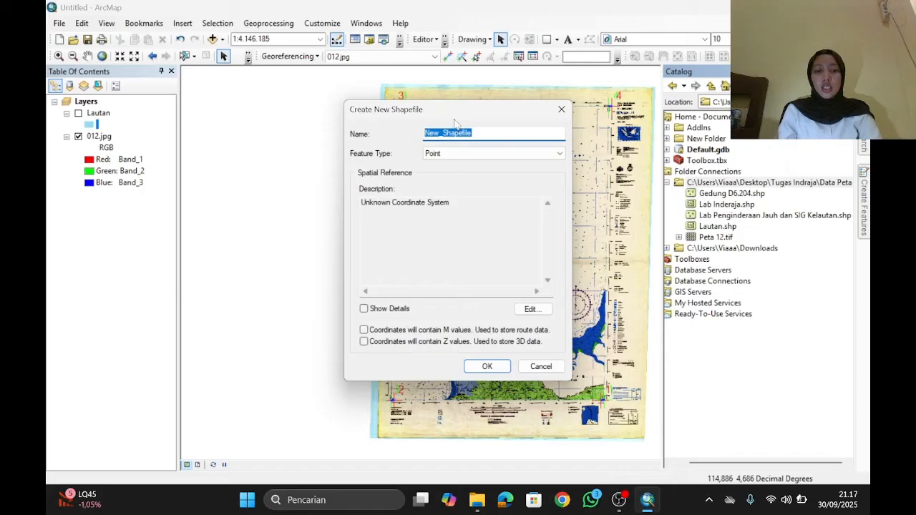
{"action": "type", "text": "Daratan"}
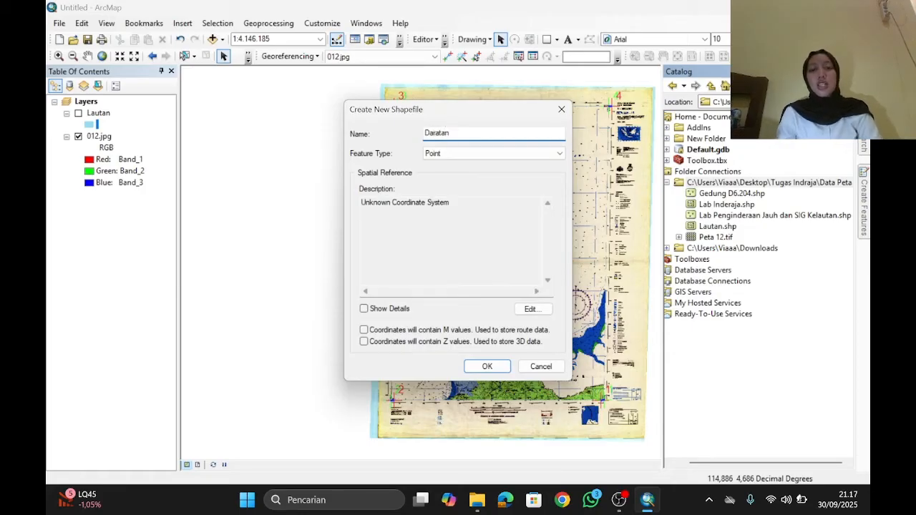
{"action": "left_click", "coordinate": [444, 153]}
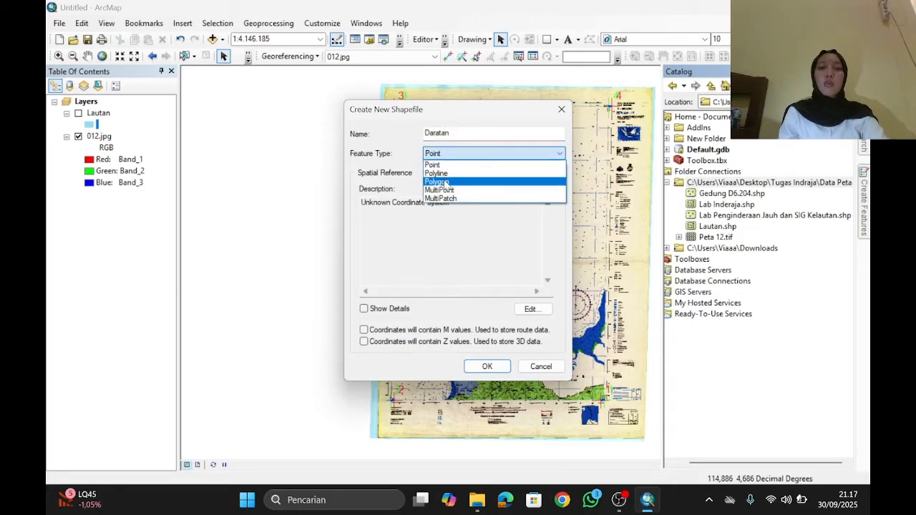
{"action": "left_click", "coordinate": [445, 183]}
Assign the WGS 1984 coordinate system to the Daratan shapefile and create it.
{"action": "left_click", "coordinate": [530, 309]}
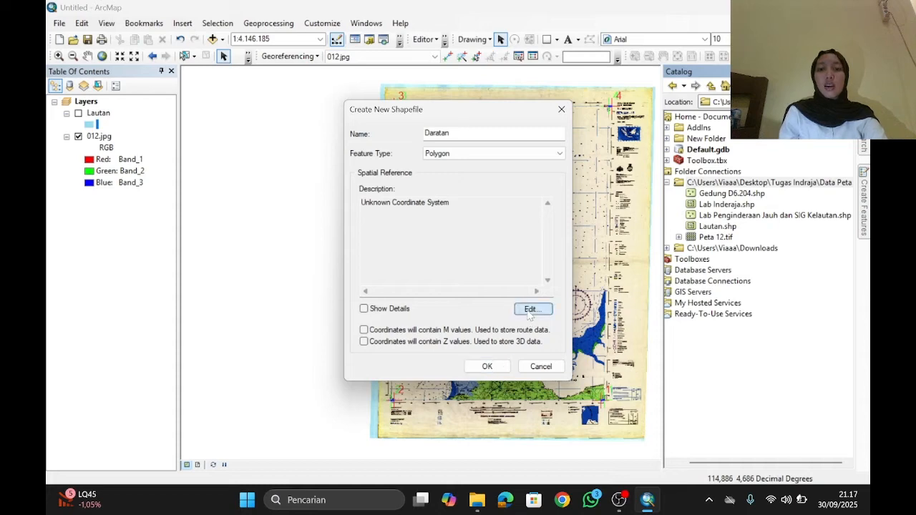
{"action": "left_click", "coordinate": [360, 125]}
{"action": "left_click", "coordinate": [542, 433]}
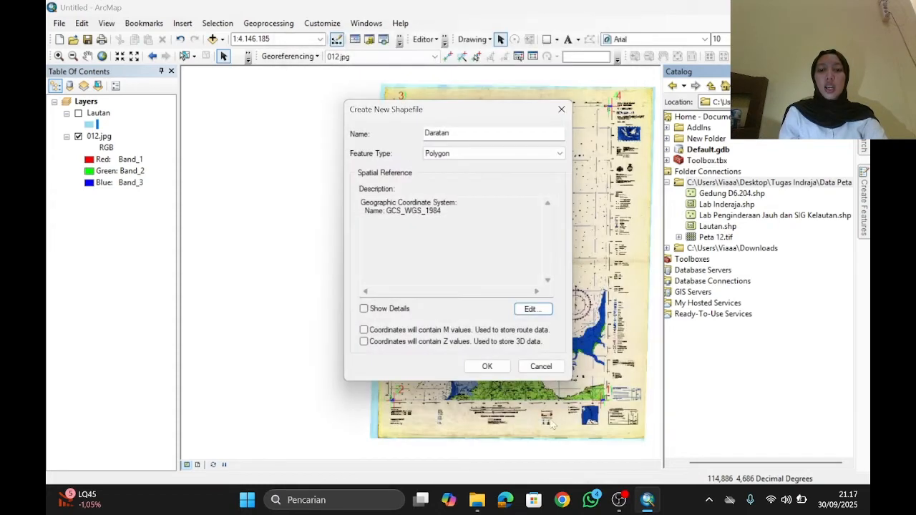
{"action": "left_click", "coordinate": [498, 368]}
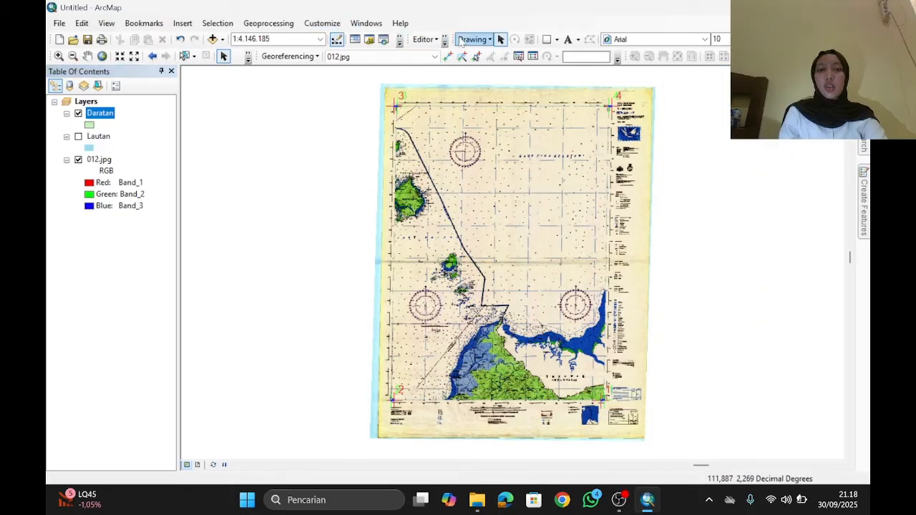
Start editing the Daratan layer and choose its feature template with the Polygon construction tool.
{"action": "left_click", "coordinate": [433, 40]}
{"action": "left_click", "coordinate": [449, 54]}
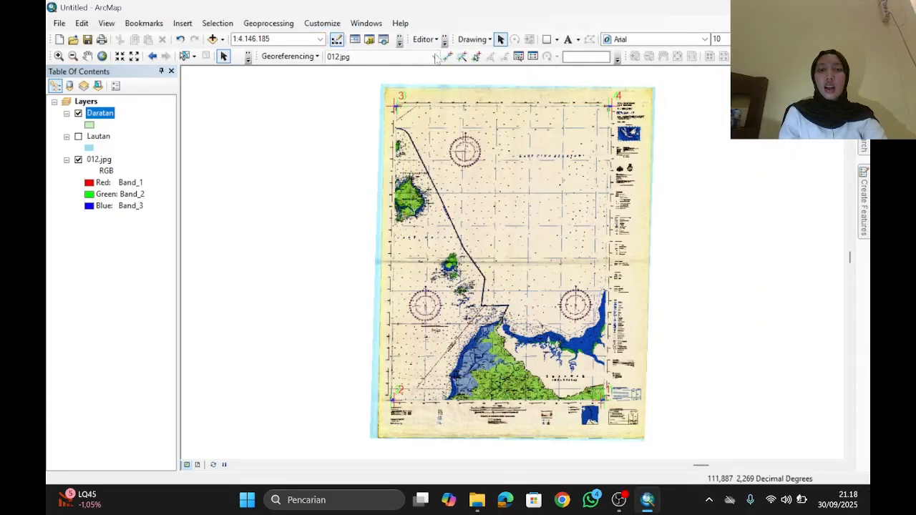
{"action": "left_click", "coordinate": [862, 227]}
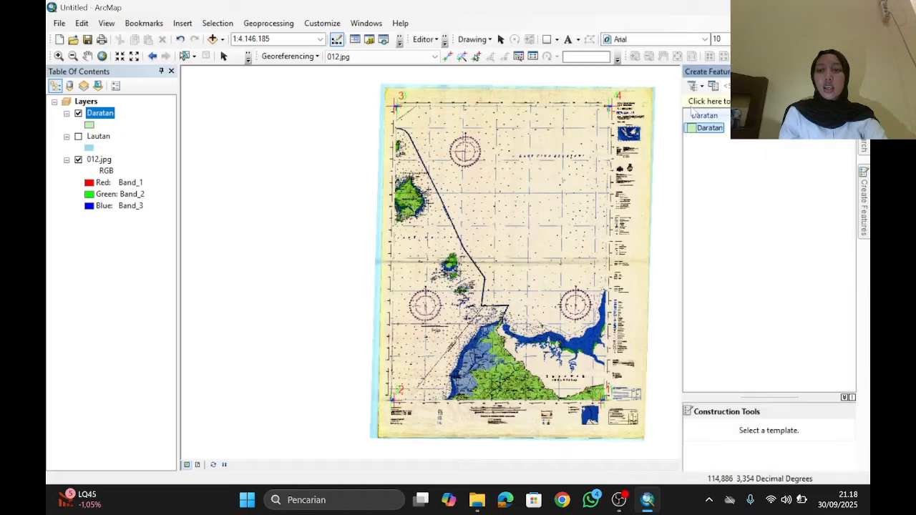
{"action": "left_click", "coordinate": [692, 130]}
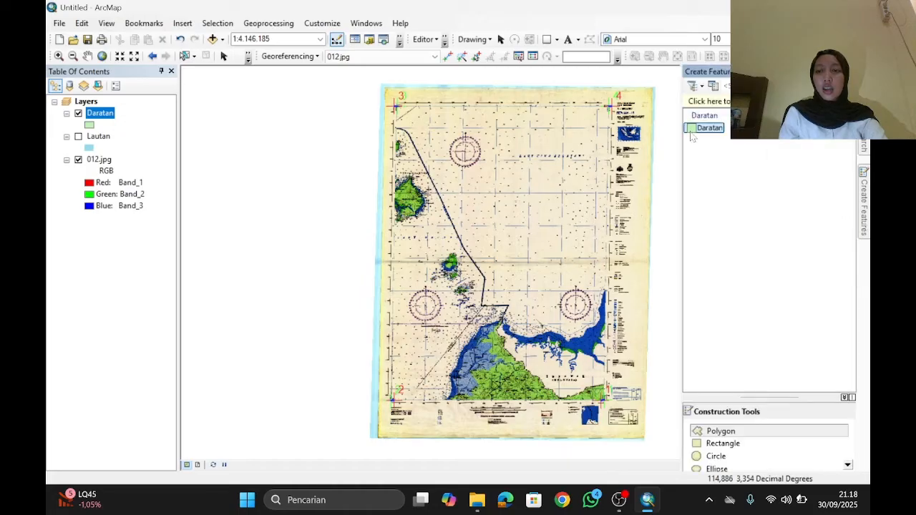
{"action": "left_click", "coordinate": [720, 432]}
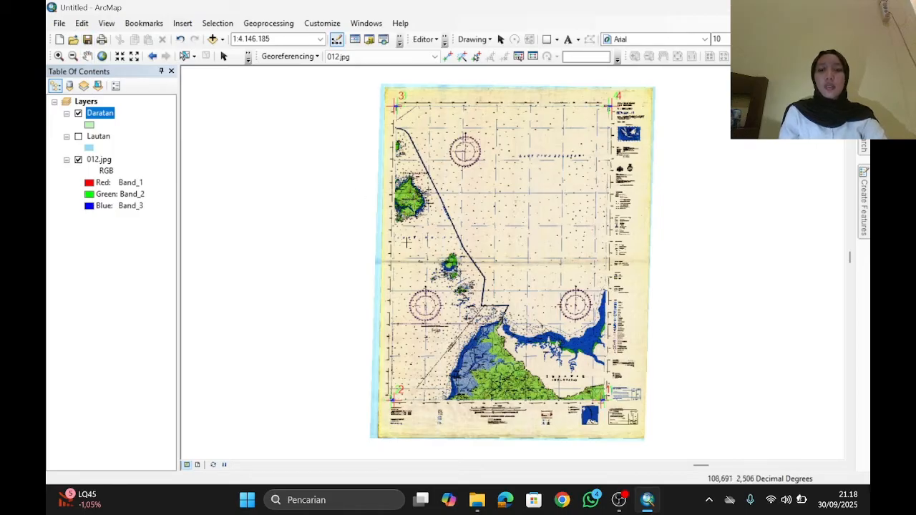
Restart the edit session and reselect the Daratan template with the Polygon tool for digitizing P. Laut island.
{"action": "left_click", "coordinate": [59, 56]}
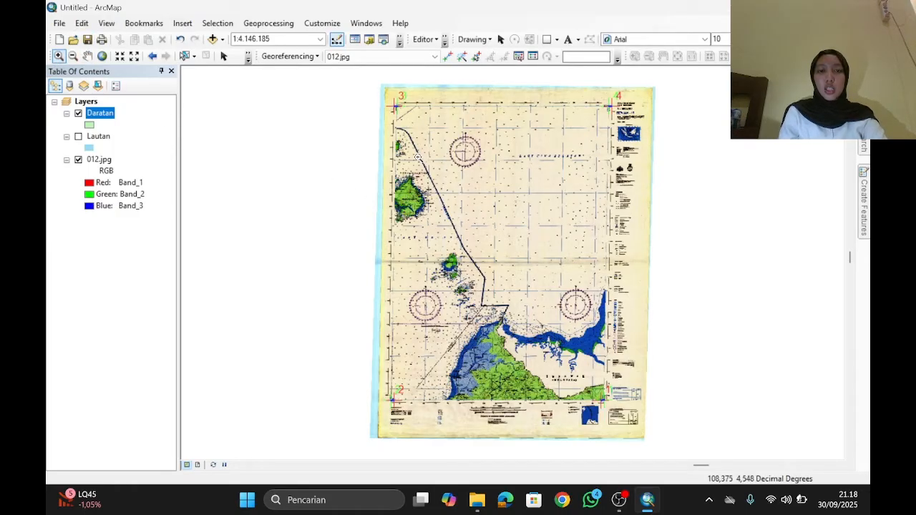
{"action": "left_click_drag", "start_coordinate": [387, 141], "coordinate": [412, 161]}
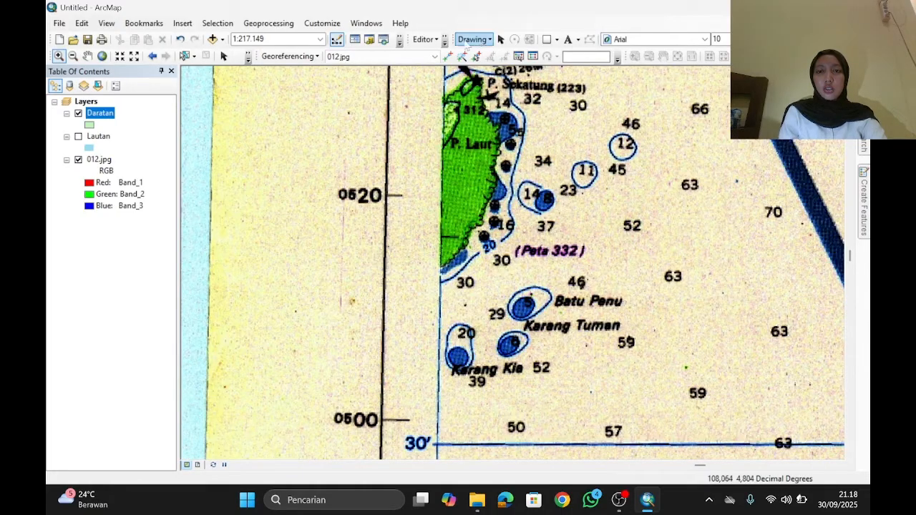
{"action": "left_click", "coordinate": [432, 40]}
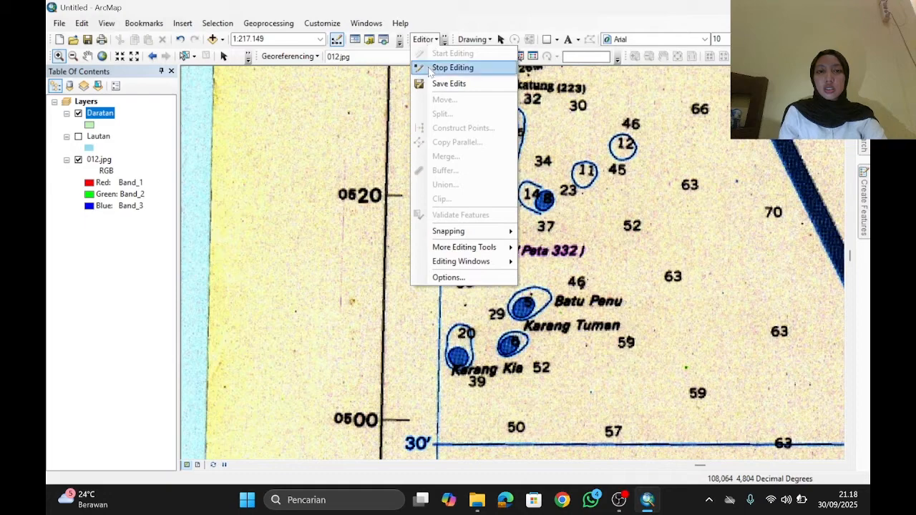
{"action": "left_click", "coordinate": [433, 67]}
{"action": "left_click", "coordinate": [425, 41]}
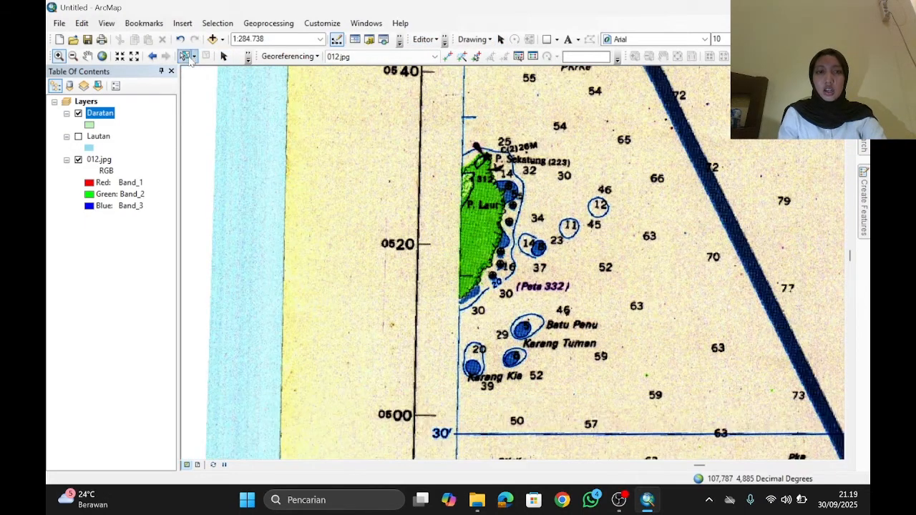
{"action": "left_click", "coordinate": [424, 39]}
{"action": "left_click", "coordinate": [436, 57]}
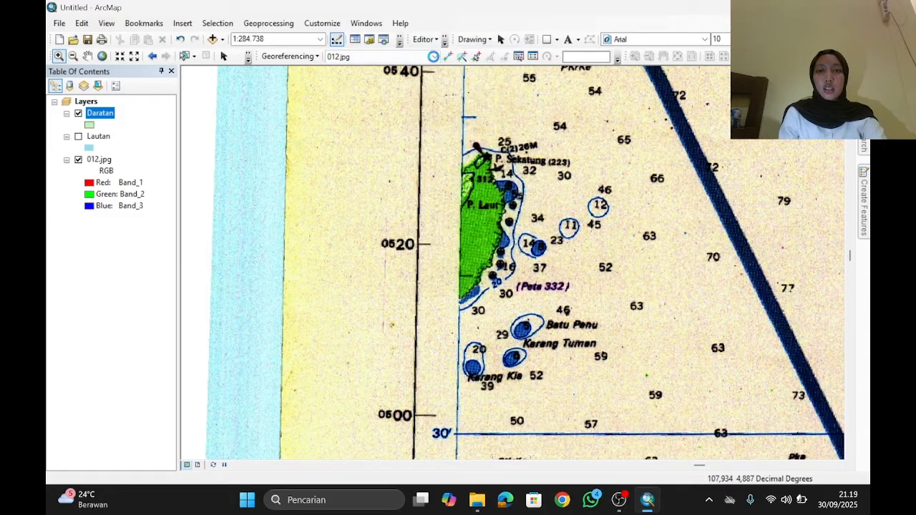
{"action": "left_click", "coordinate": [862, 211]}
{"action": "left_click", "coordinate": [709, 127]}
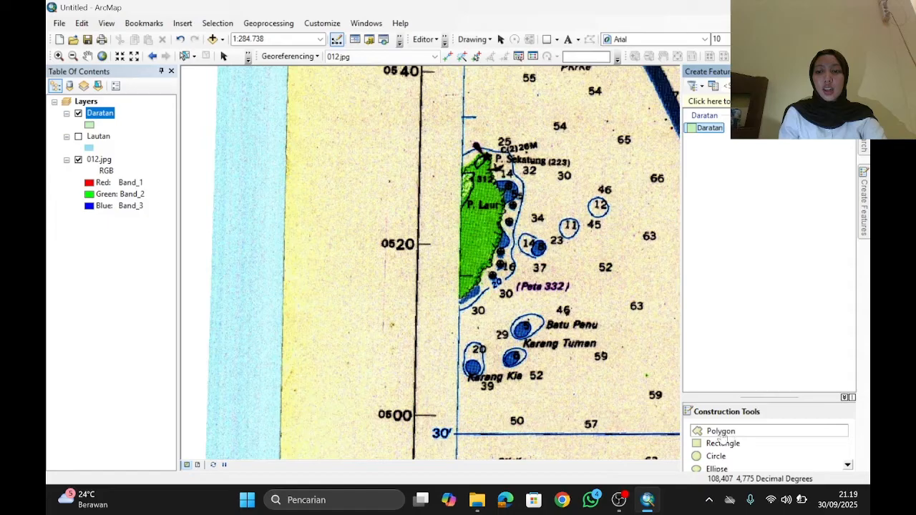
{"action": "left_click", "coordinate": [721, 433]}
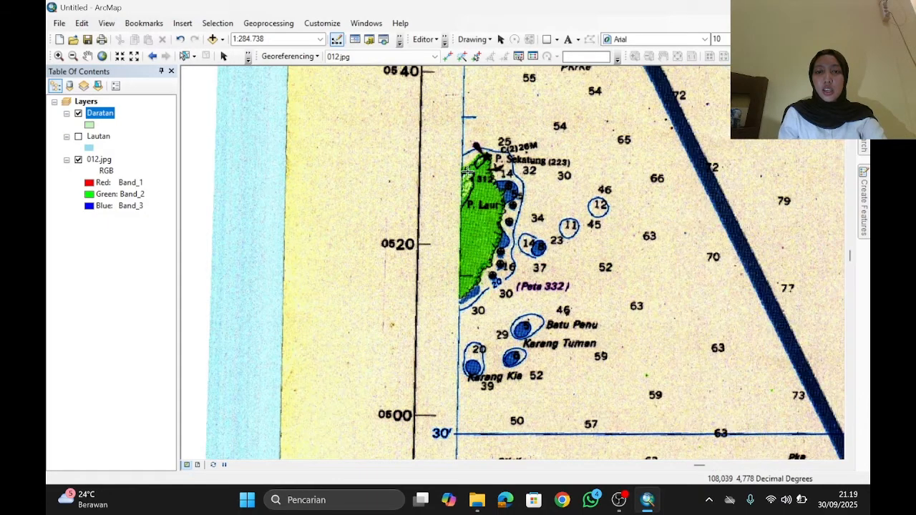
Trace the green P. Laut island as a Daratan polygon, following its coast and closing along the map's western frame line.
{"action": "left_click", "coordinate": [461, 173]}
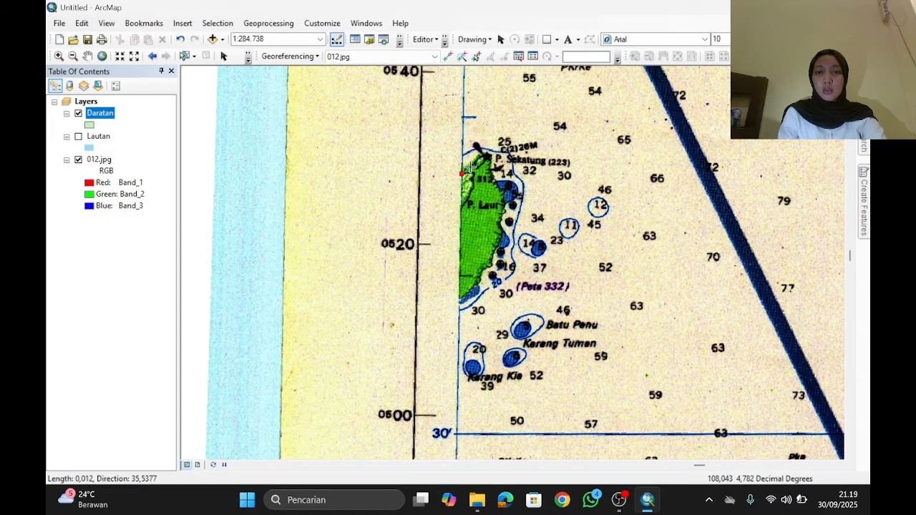
{"action": "left_click", "coordinate": [469, 166]}
{"action": "left_click", "coordinate": [479, 158]}
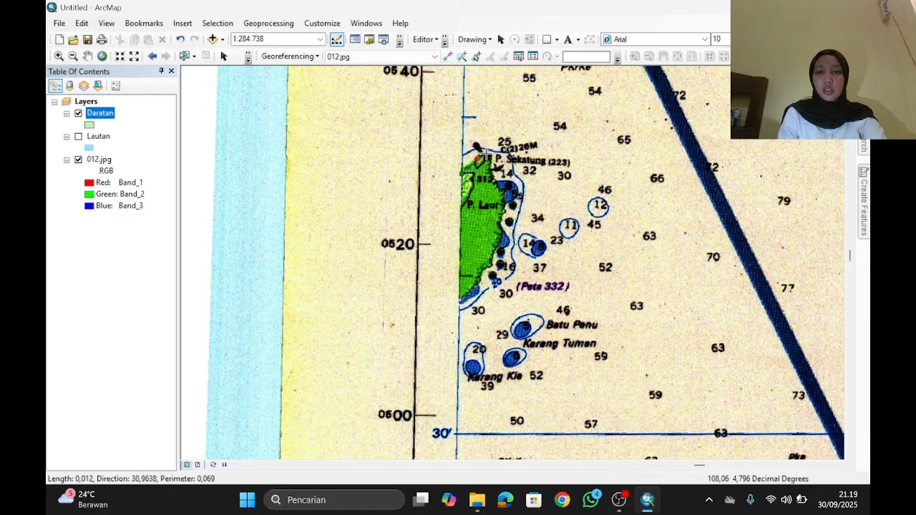
{"action": "left_click", "coordinate": [486, 155]}
{"action": "left_click", "coordinate": [493, 177]}
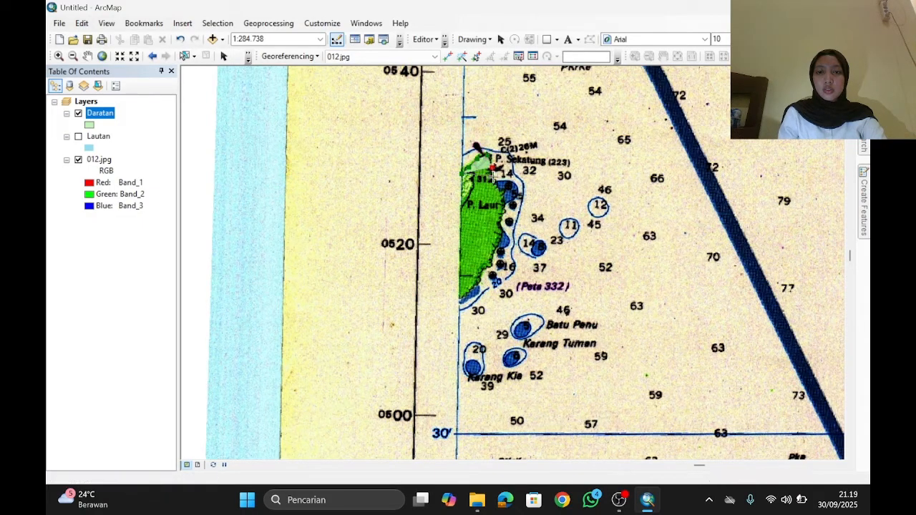
{"action": "left_click", "coordinate": [503, 198]}
{"action": "left_click", "coordinate": [505, 213]}
{"action": "left_click", "coordinate": [496, 226]}
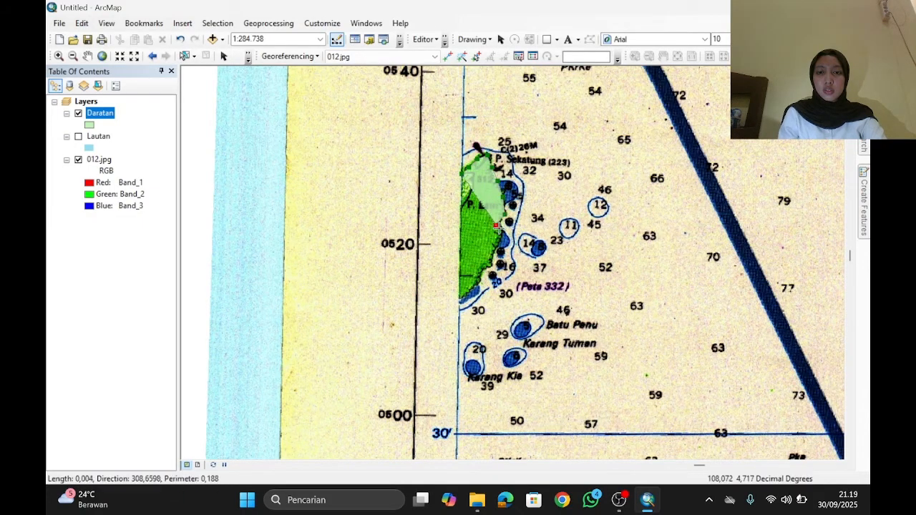
{"action": "left_click", "coordinate": [499, 239]}
{"action": "left_click", "coordinate": [494, 250]}
{"action": "left_click", "coordinate": [494, 264]}
{"action": "left_click", "coordinate": [483, 271]}
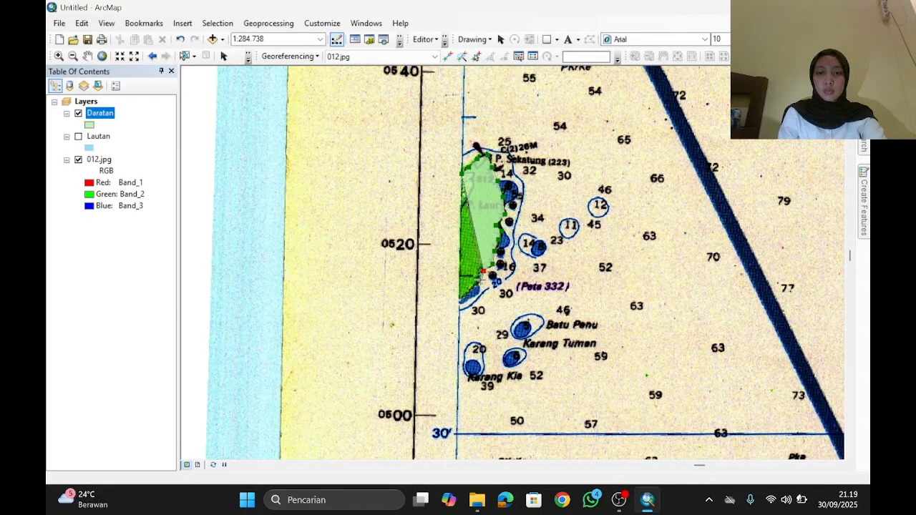
{"action": "left_click", "coordinate": [479, 281]}
{"action": "left_click", "coordinate": [470, 292]}
{"action": "left_click", "coordinate": [459, 297]}
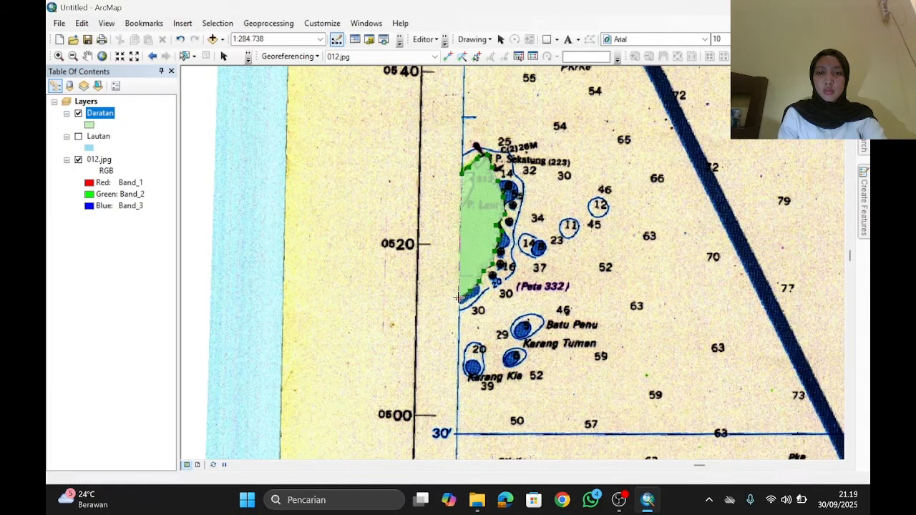
{"action": "double_click", "coordinate": [462, 171]}
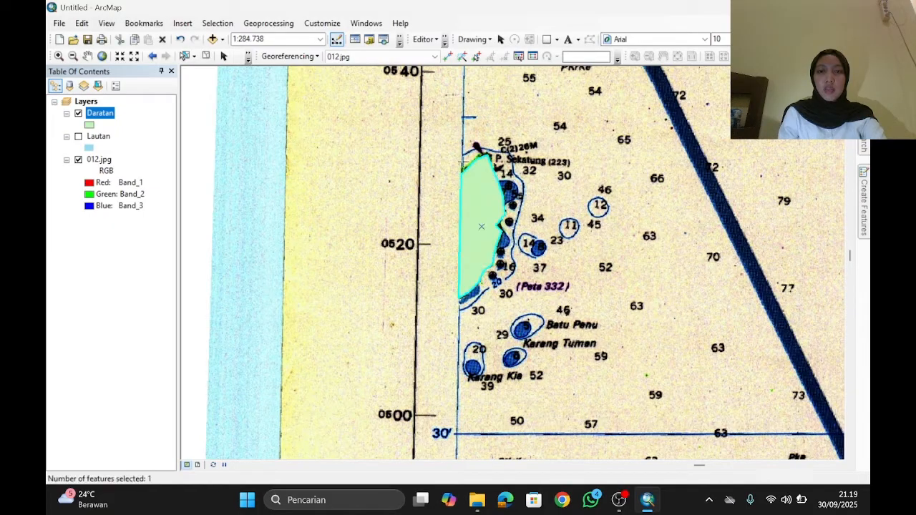
Save the P. Laut island polygon and stop editing.
{"action": "left_click", "coordinate": [424, 38]}
{"action": "left_click", "coordinate": [448, 84]}
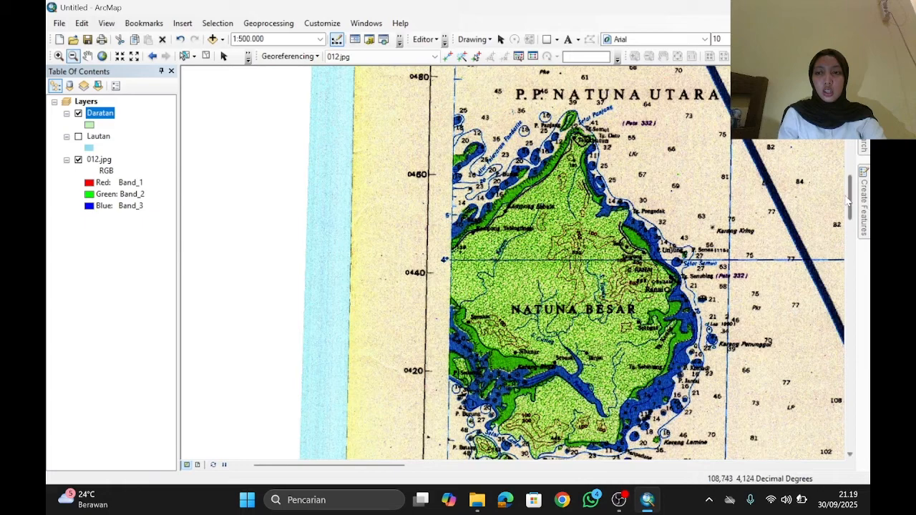
{"action": "scroll", "coordinate": [850, 203], "scroll_direction": "down", "scroll_amount": 1}
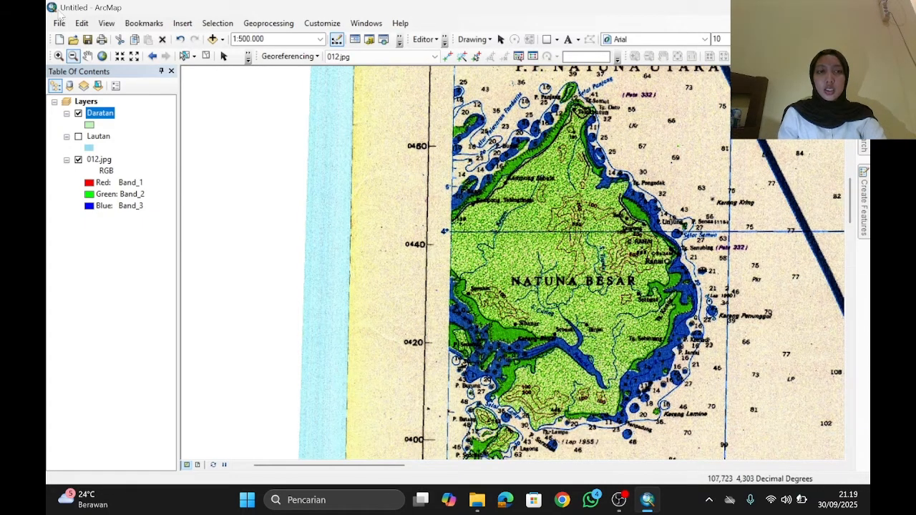
{"action": "left_click", "coordinate": [423, 39]}
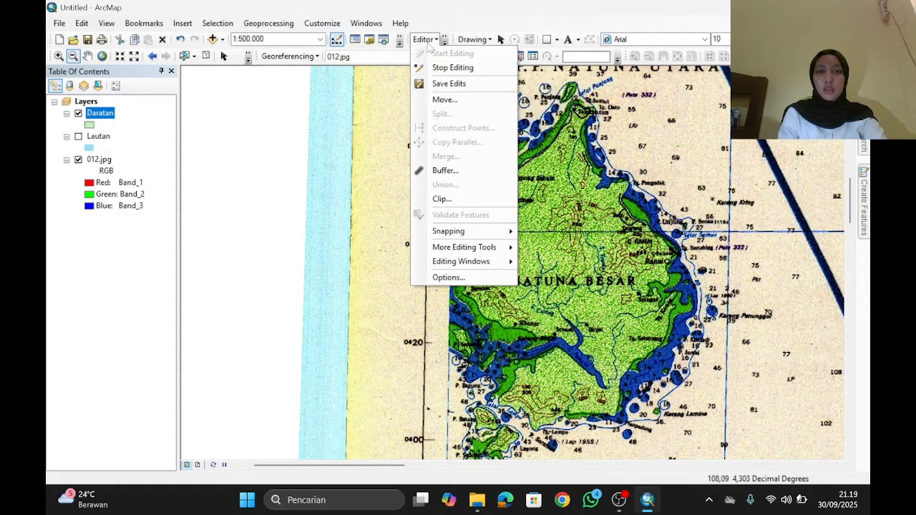
{"action": "left_click", "coordinate": [453, 67]}
Start a new edit session on the Daratan layer at Natuna Besar island.
{"action": "left_click", "coordinate": [423, 39]}
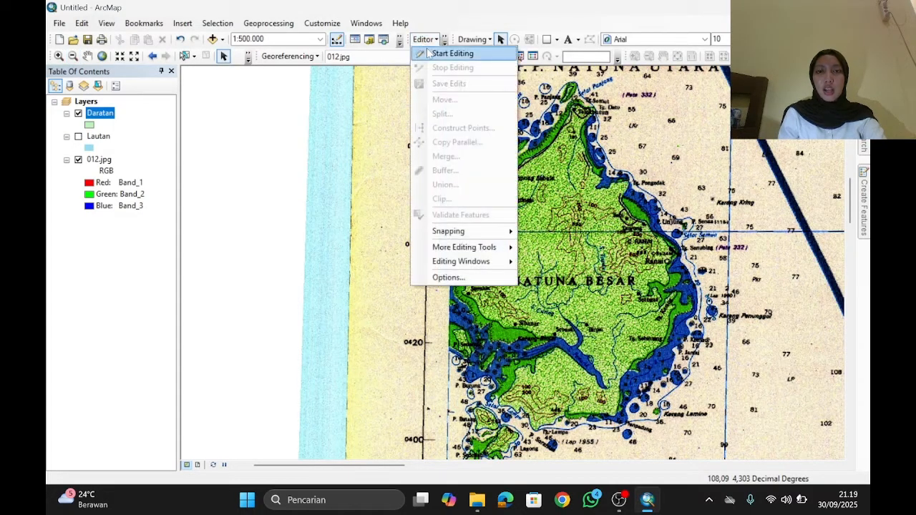
{"action": "left_click", "coordinate": [437, 53]}
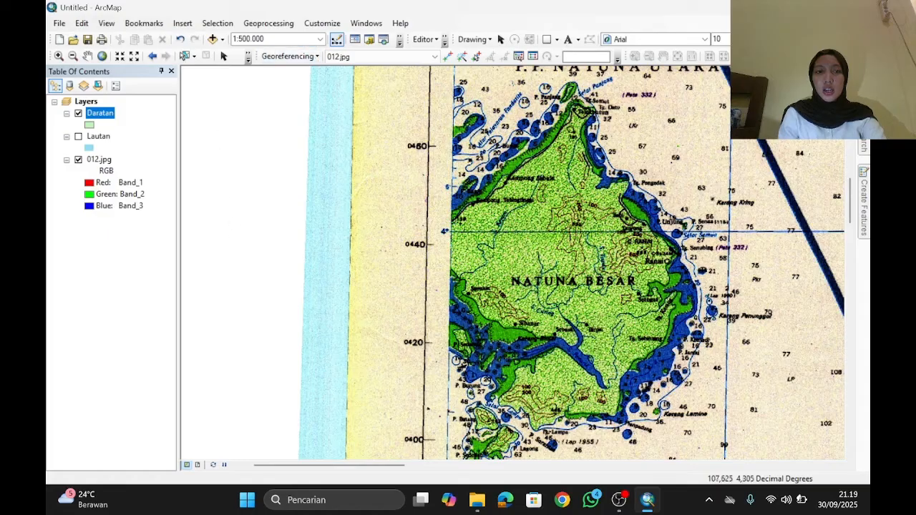
{"action": "left_click", "coordinate": [58, 56]}
{"action": "left_click", "coordinate": [469, 191]}
{"action": "left_click", "coordinate": [490, 210]}
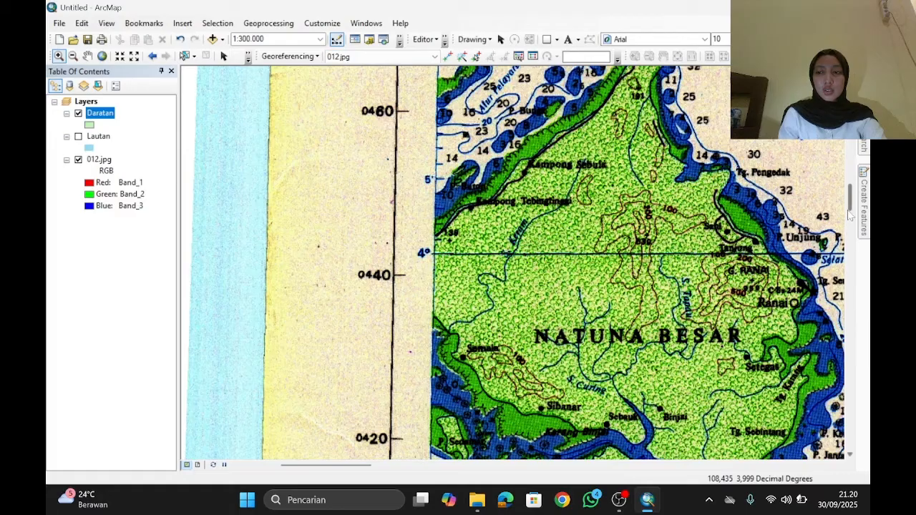
{"action": "left_click_drag", "start_coordinate": [849, 206], "coordinate": [849, 201]}
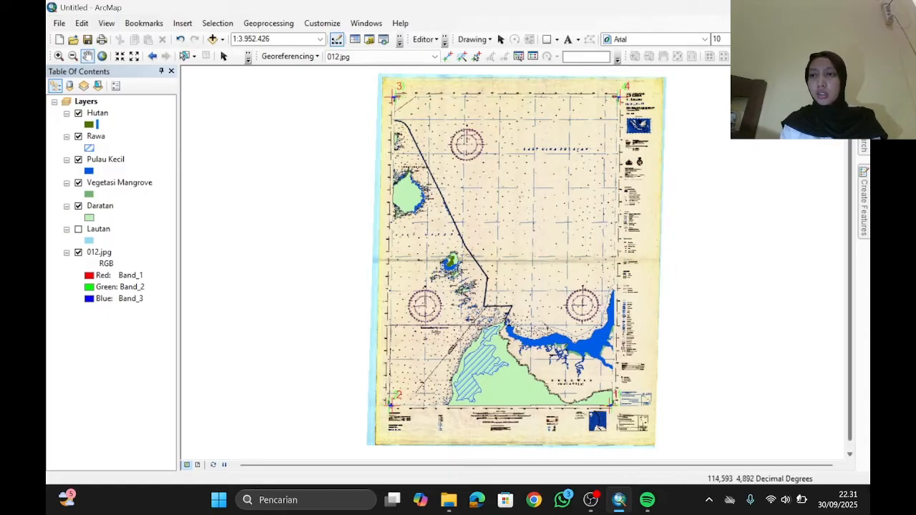
Start a new shapefile in the Data Peta folder, named Sungai with feature type Polyline.
{"action": "mouse_move", "coordinate": [863, 95]}
{"action": "right_click", "coordinate": [739, 183]}
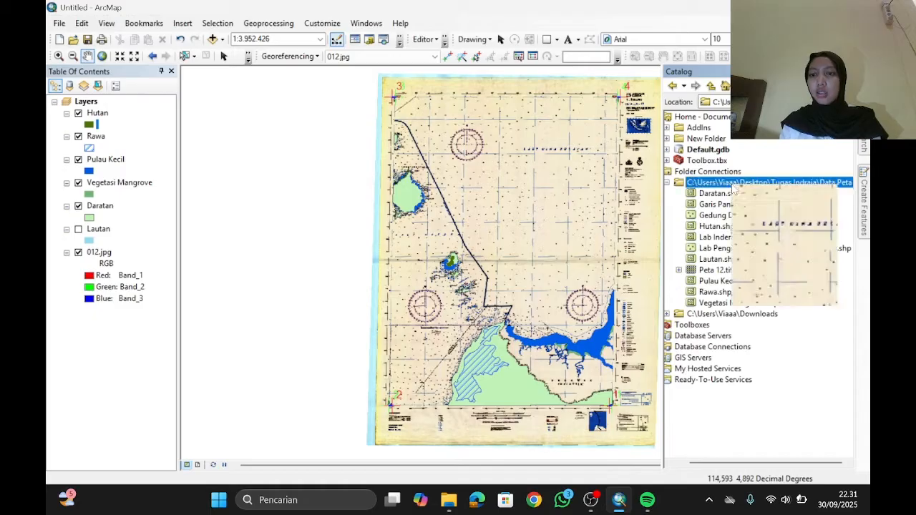
{"action": "mouse_move", "coordinate": [757, 266]}
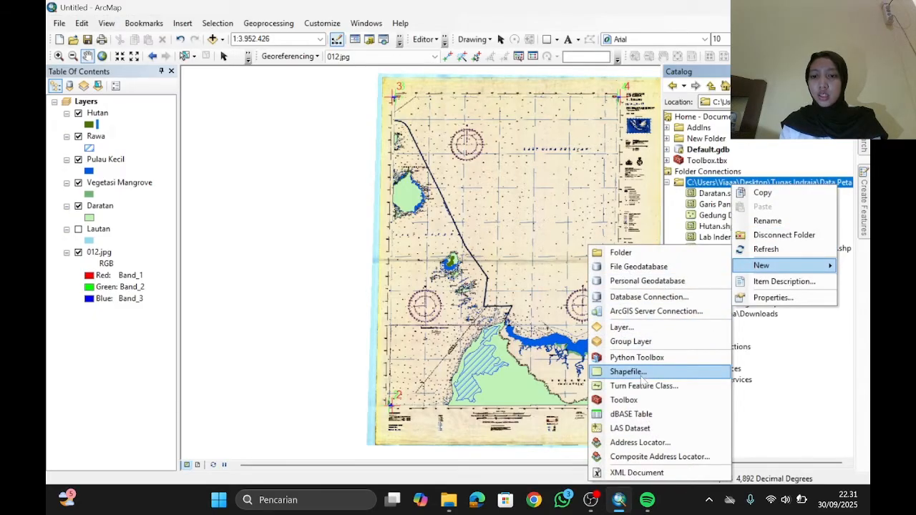
{"action": "left_click", "coordinate": [676, 372]}
{"action": "type", "text": "Sungai"}
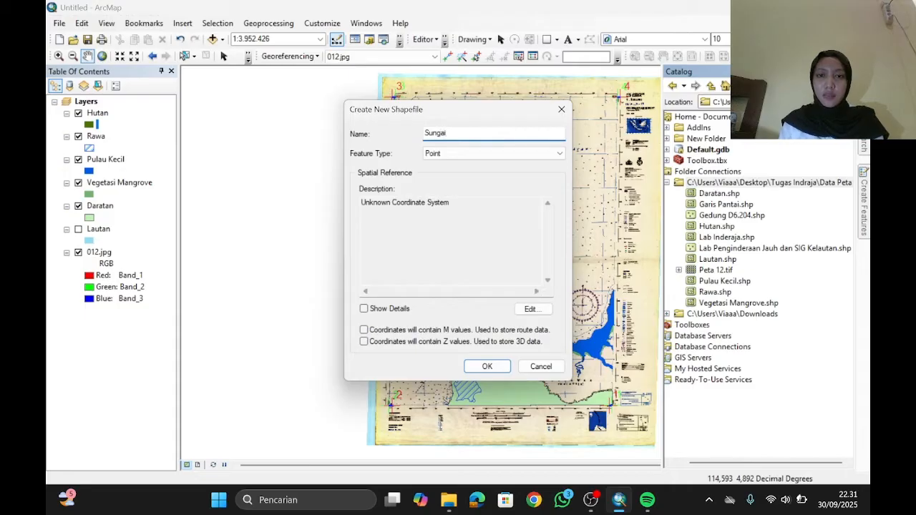
{"action": "left_click", "coordinate": [465, 153]}
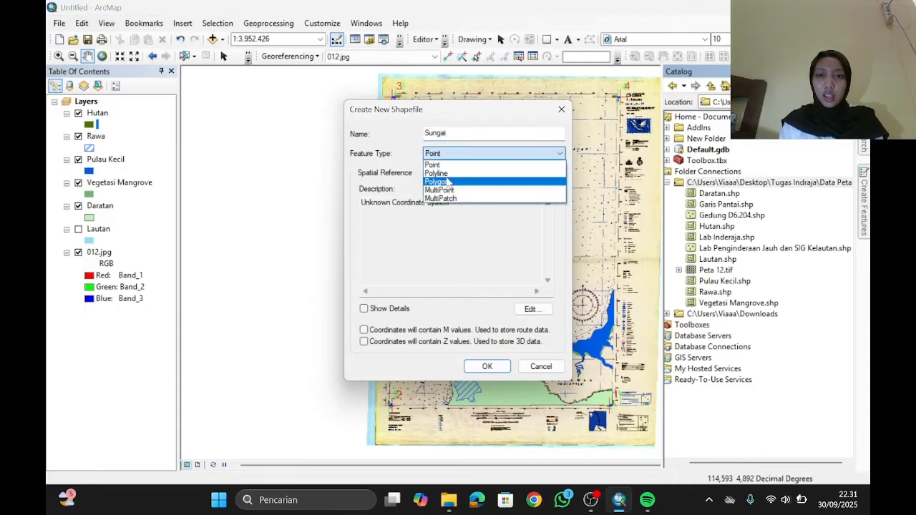
{"action": "left_click", "coordinate": [451, 173]}
Assign the WGS 1984 coordinate system to the Sungai shapefile and create it.
{"action": "left_click", "coordinate": [530, 309]}
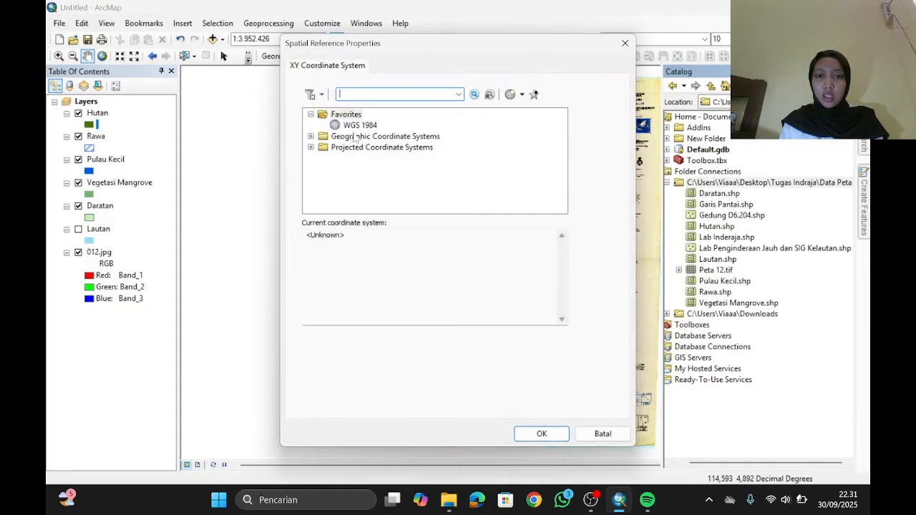
{"action": "left_click", "coordinate": [359, 125]}
{"action": "left_click", "coordinate": [542, 434]}
{"action": "left_click", "coordinate": [490, 368]}
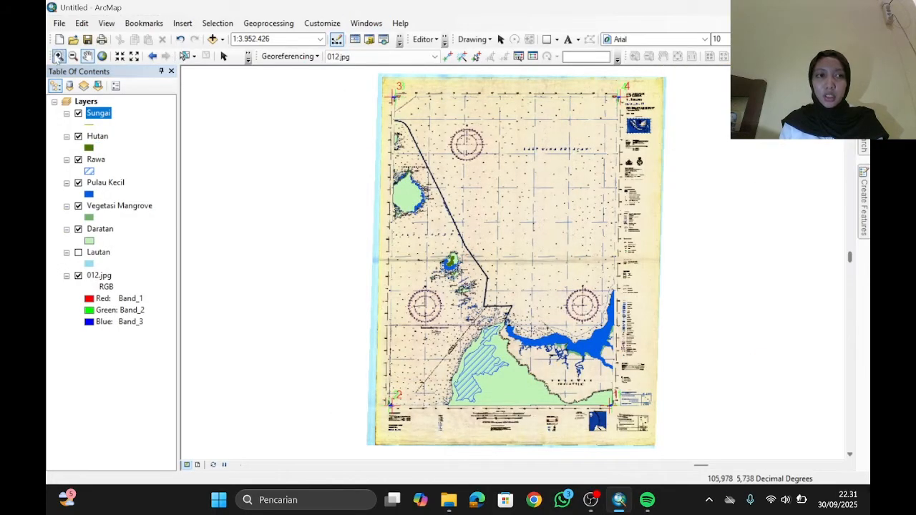
Save the current edits and start editing for the Sungai layer at the river branches near the airport symbol.
{"action": "left_click", "coordinate": [59, 56]}
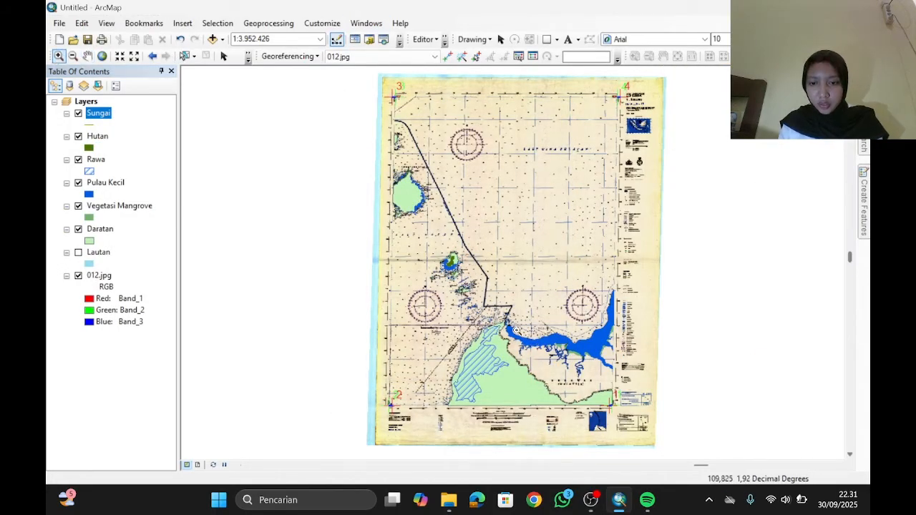
{"action": "left_click_drag", "start_coordinate": [514, 328], "coordinate": [623, 390]}
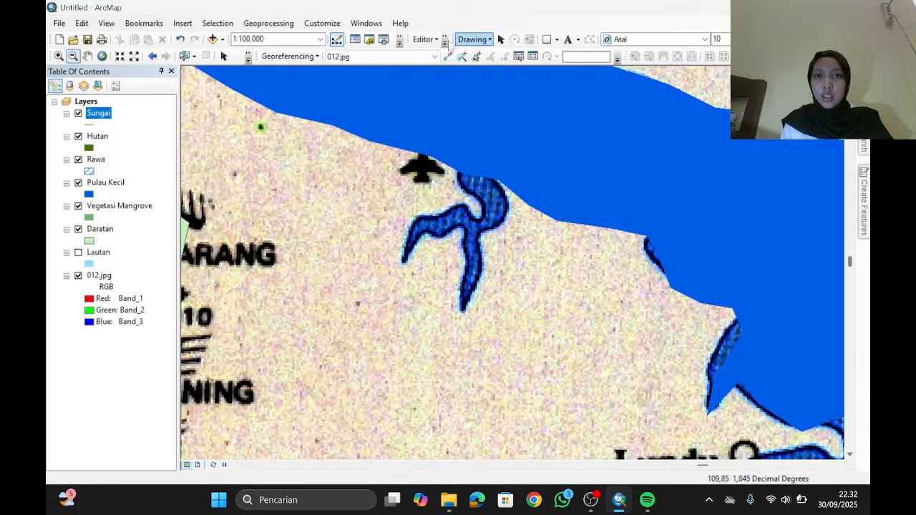
{"action": "left_click", "coordinate": [423, 40]}
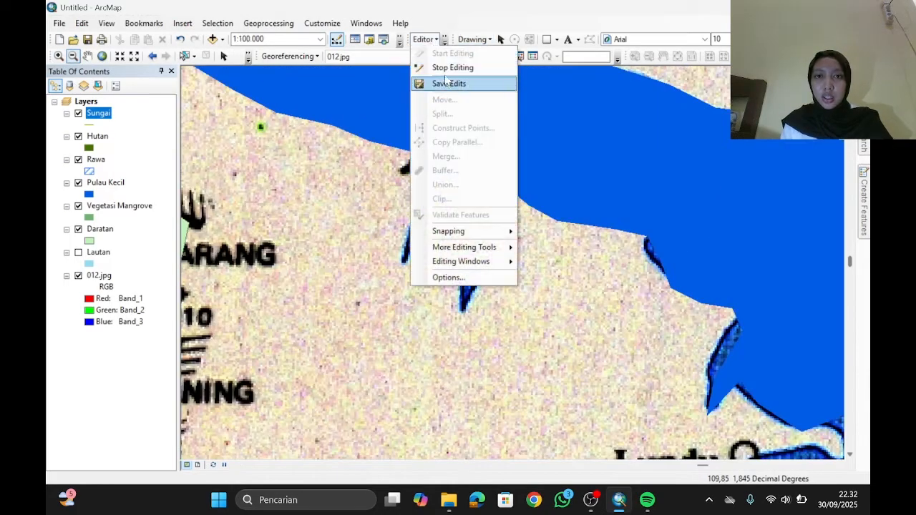
{"action": "left_click", "coordinate": [487, 82]}
{"action": "left_click", "coordinate": [423, 40]}
{"action": "left_click", "coordinate": [458, 51]}
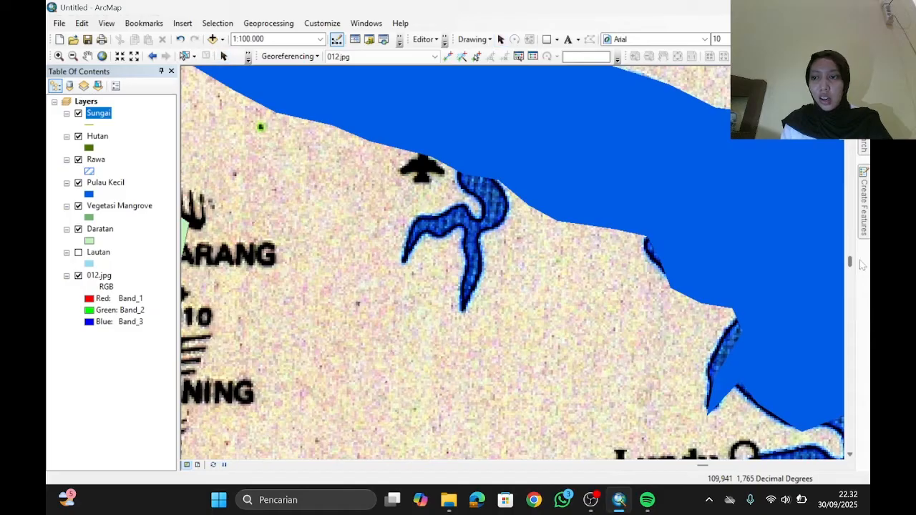
Digitize the main river channel beside the airport symbol as a Sungai line, from the coast to its southern tip, and save the edits.
{"action": "mouse_move", "coordinate": [864, 227]}
{"action": "left_click", "coordinate": [708, 233]}
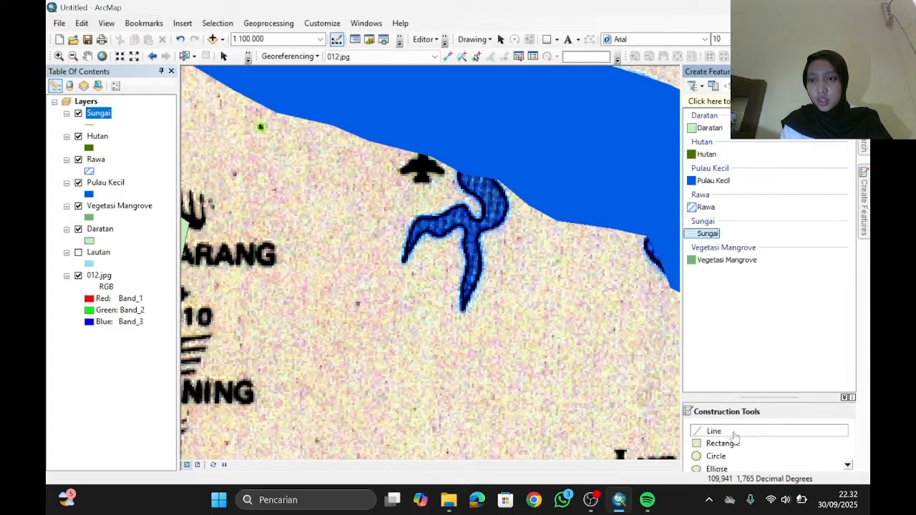
{"action": "left_click", "coordinate": [718, 431]}
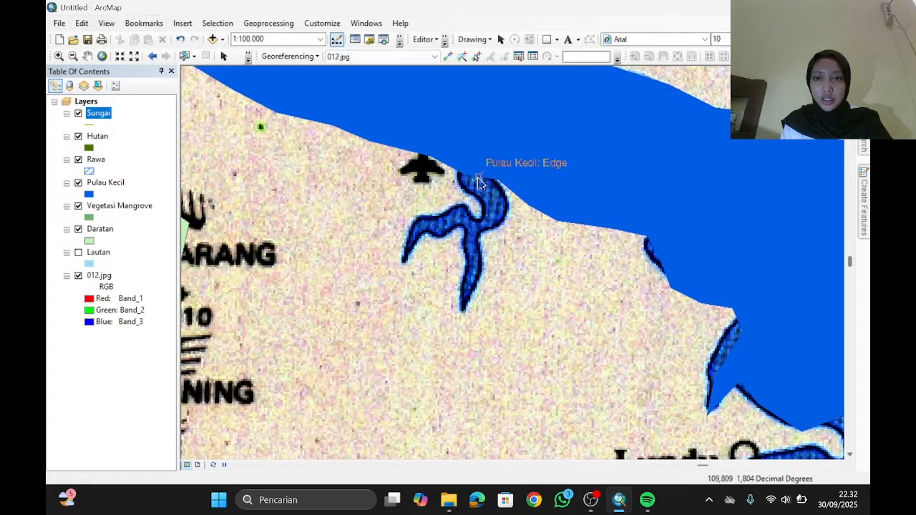
{"action": "left_click", "coordinate": [478, 177]}
{"action": "left_click", "coordinate": [492, 200]}
{"action": "left_click", "coordinate": [485, 225]}
{"action": "left_click", "coordinate": [473, 237]}
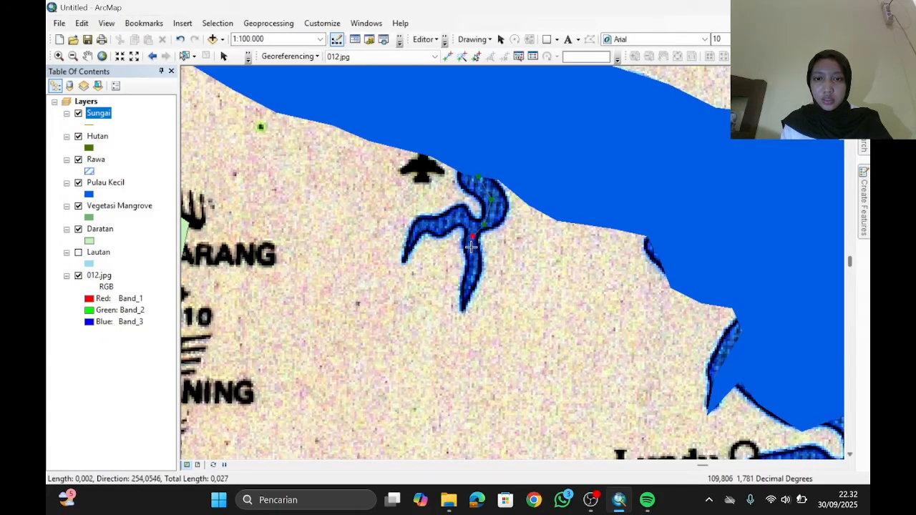
{"action": "left_click", "coordinate": [472, 259]}
{"action": "left_click", "coordinate": [469, 281]}
{"action": "left_click", "coordinate": [467, 295]}
{"action": "left_click", "coordinate": [463, 306]}
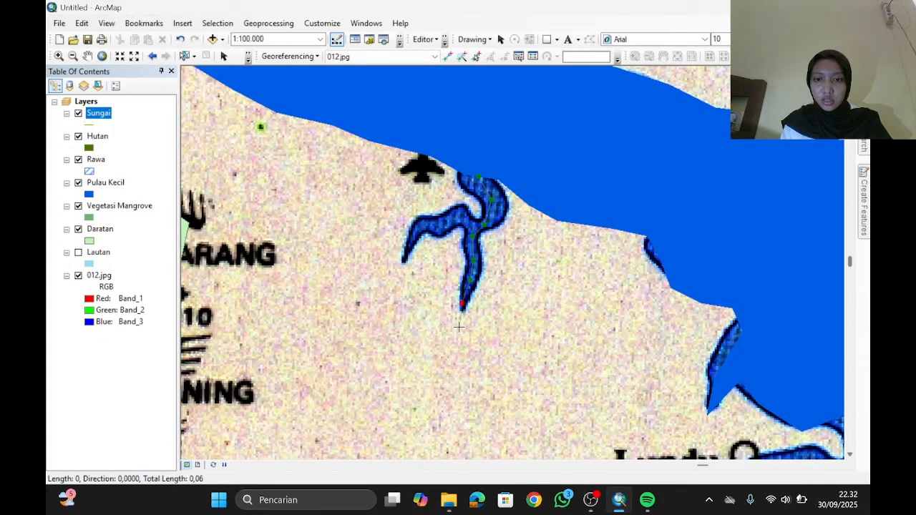
{"action": "double_click", "coordinate": [458, 327]}
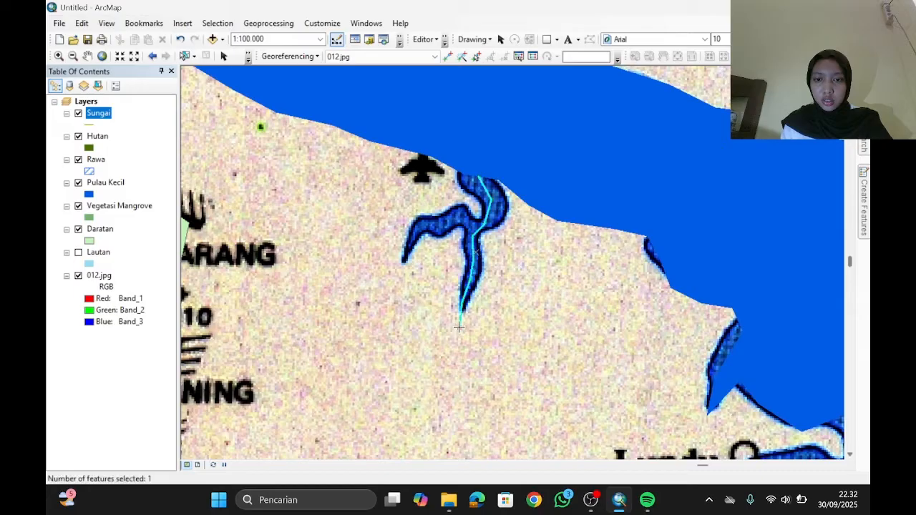
{"action": "left_click", "coordinate": [424, 39]}
{"action": "left_click", "coordinate": [449, 84]}
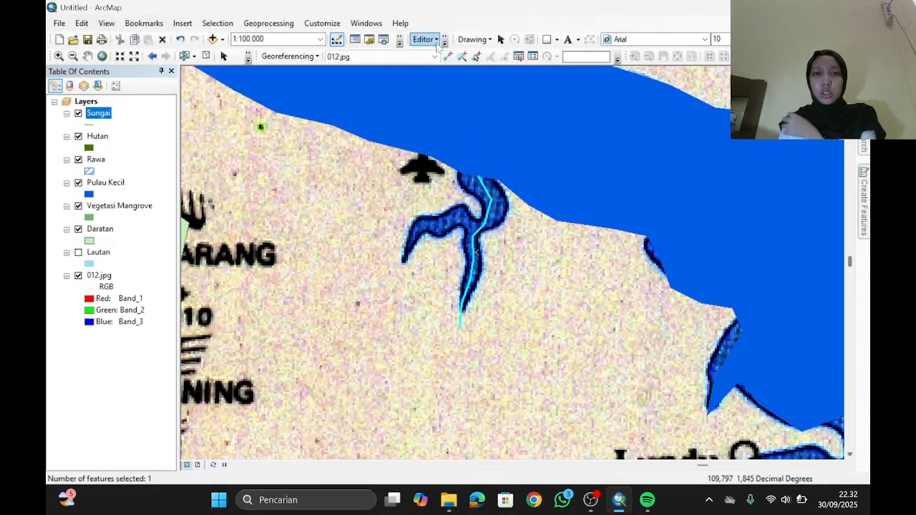
Digitize the western branch of the river by the airport symbol as a Sungai line from the junction to its tip, and save the edits.
{"action": "left_click", "coordinate": [479, 230]}
{"action": "left_click", "coordinate": [469, 222]}
{"action": "left_click", "coordinate": [459, 214]}
{"action": "left_click", "coordinate": [449, 228]}
{"action": "left_click", "coordinate": [432, 228]}
{"action": "left_click", "coordinate": [423, 228]}
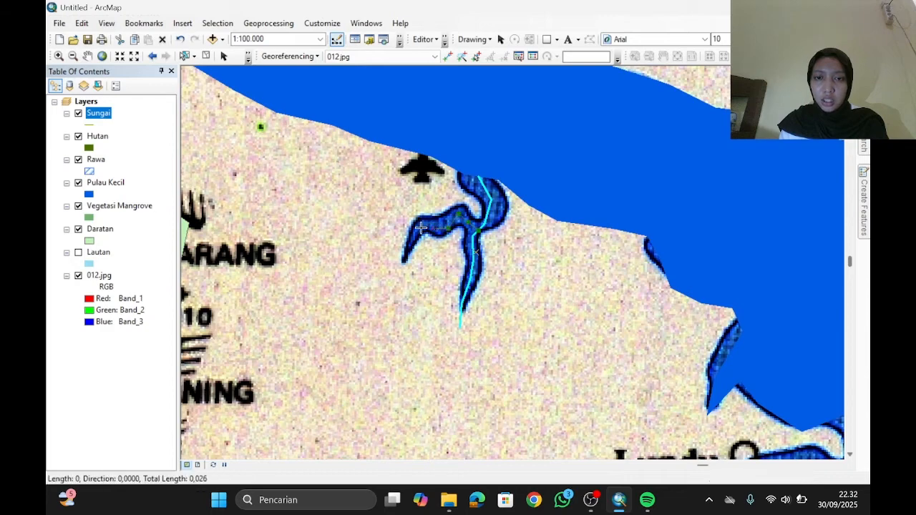
{"action": "left_click", "coordinate": [414, 237]}
{"action": "double_click", "coordinate": [405, 256]}
{"action": "left_click", "coordinate": [424, 39]}
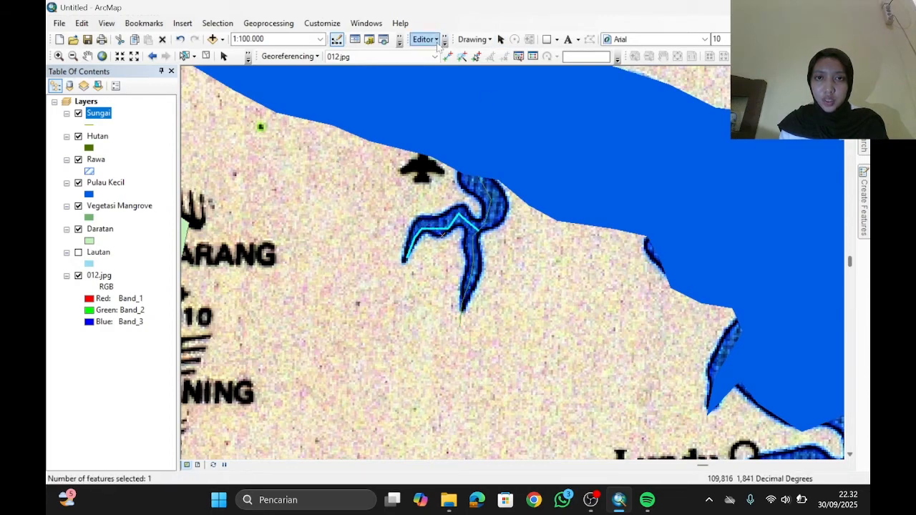
{"action": "left_click", "coordinate": [457, 87]}
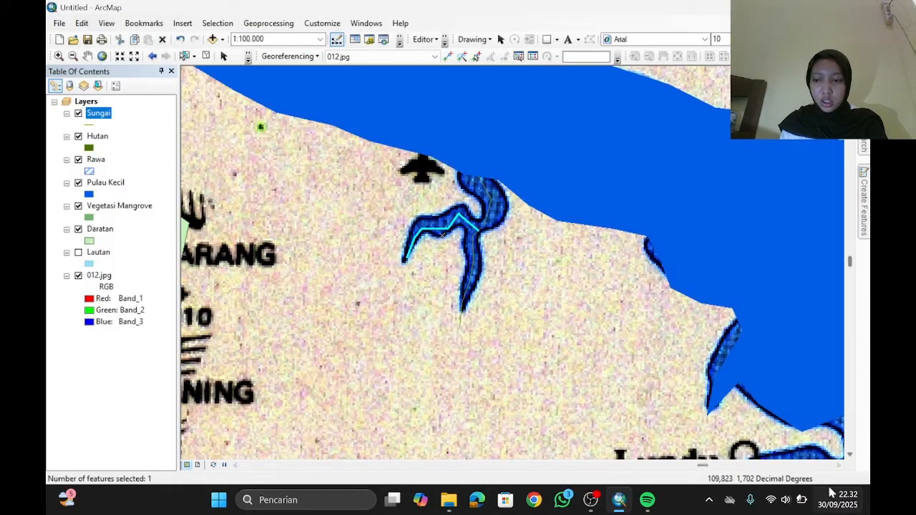
Stop the current edit session and start a new one at the rivers around Lundu.
{"action": "left_click", "coordinate": [841, 467]}
{"action": "left_click", "coordinate": [840, 466]}
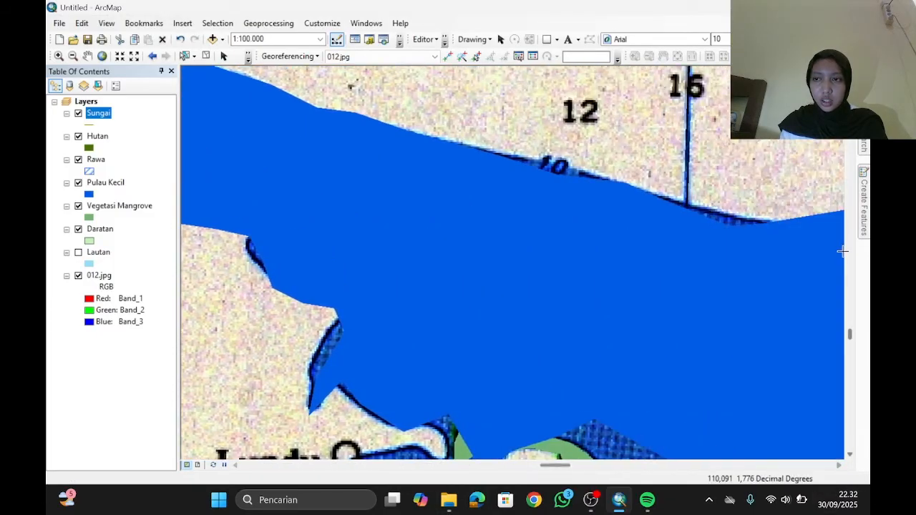
{"action": "left_click", "coordinate": [849, 455]}
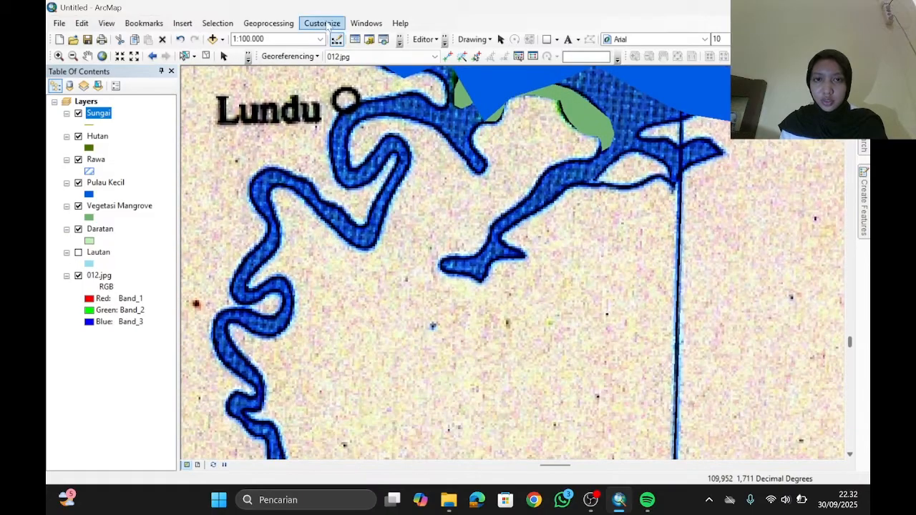
{"action": "left_click", "coordinate": [72, 56]}
{"action": "left_click", "coordinate": [569, 296]}
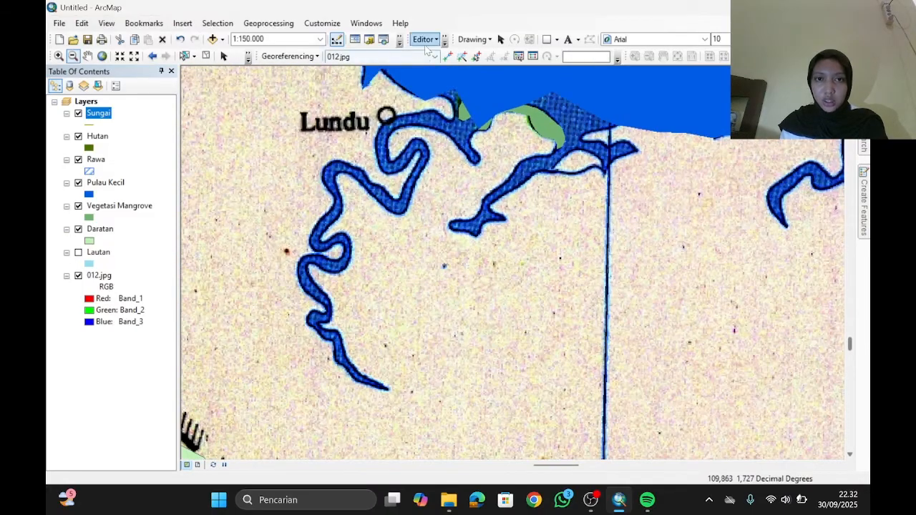
{"action": "left_click", "coordinate": [424, 38]}
{"action": "left_click", "coordinate": [425, 39]}
{"action": "left_click", "coordinate": [424, 38]}
{"action": "left_click", "coordinate": [447, 69]}
{"action": "left_click", "coordinate": [425, 38]}
{"action": "left_click", "coordinate": [447, 54]}
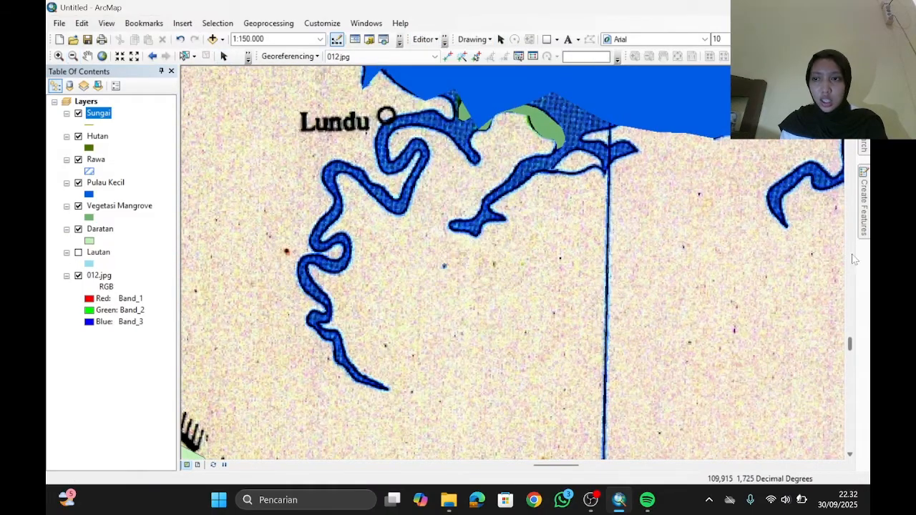
Digitize the winding Lundu river as one Sungai line from its coastal mouth through all bends to the southern end, and save the edits.
{"action": "left_click", "coordinate": [863, 211]}
{"action": "left_click", "coordinate": [708, 233]}
{"action": "left_click", "coordinate": [714, 431]}
{"action": "left_click", "coordinate": [481, 120]}
{"action": "left_click", "coordinate": [471, 130]}
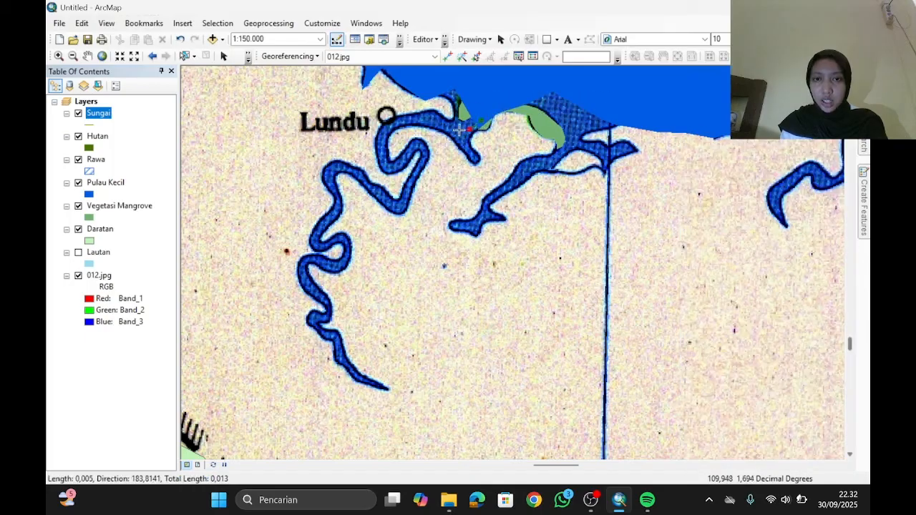
{"action": "left_click", "coordinate": [461, 133]}
{"action": "left_click", "coordinate": [442, 129]}
{"action": "left_click", "coordinate": [430, 122]}
{"action": "left_click", "coordinate": [418, 122]}
{"action": "left_click", "coordinate": [386, 124]}
{"action": "left_click", "coordinate": [402, 164]}
{"action": "left_click", "coordinate": [418, 149]}
{"action": "left_click", "coordinate": [427, 152]}
{"action": "left_click", "coordinate": [421, 170]}
{"action": "left_click", "coordinate": [411, 187]}
{"action": "left_click", "coordinate": [403, 204]}
{"action": "left_click", "coordinate": [396, 208]}
{"action": "left_click", "coordinate": [383, 197]}
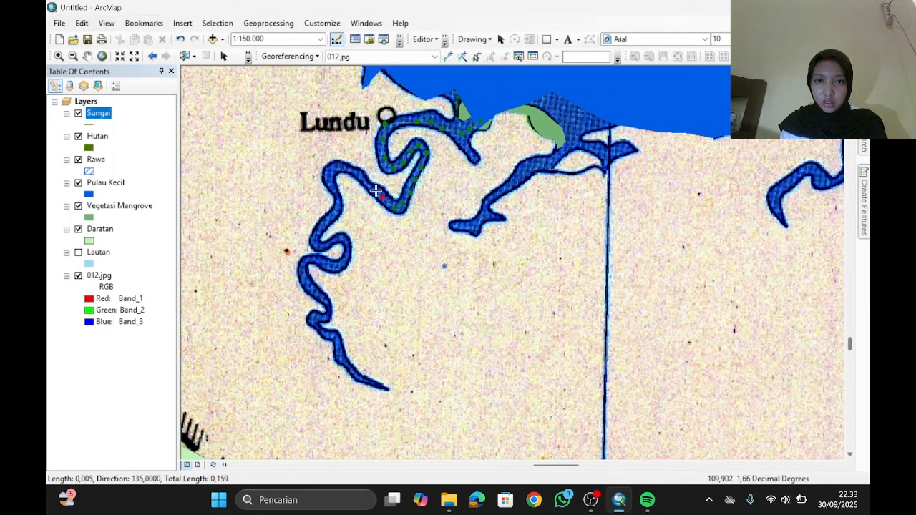
{"action": "left_click", "coordinate": [344, 247]}
{"action": "left_click", "coordinate": [337, 264]}
{"action": "left_click", "coordinate": [314, 268]}
{"action": "left_click", "coordinate": [302, 280]}
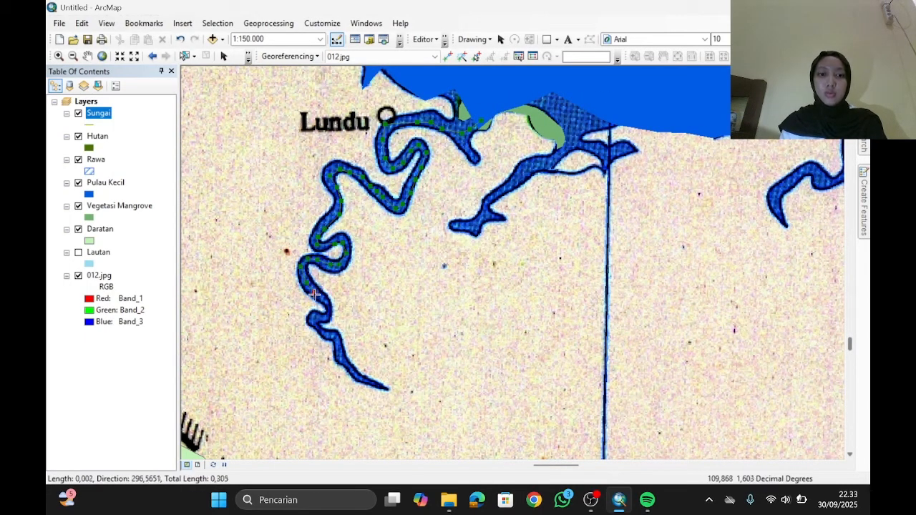
{"action": "left_click", "coordinate": [319, 299]}
{"action": "left_click", "coordinate": [315, 316]}
{"action": "left_click", "coordinate": [328, 331]}
{"action": "left_click", "coordinate": [336, 345]}
{"action": "left_click", "coordinate": [341, 359]}
{"action": "left_click", "coordinate": [348, 370]}
{"action": "left_click", "coordinate": [359, 382]}
{"action": "double_click", "coordinate": [388, 389]}
{"action": "left_click", "coordinate": [425, 39]}
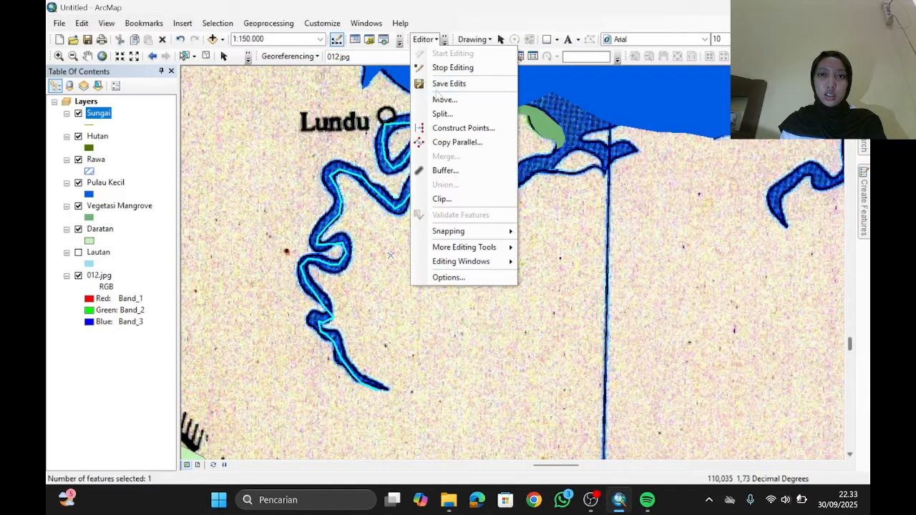
{"action": "left_click", "coordinate": [448, 84]}
{"action": "left_click", "coordinate": [425, 39]}
{"action": "left_click", "coordinate": [448, 84]}
{"action": "left_click", "coordinate": [574, 135]}
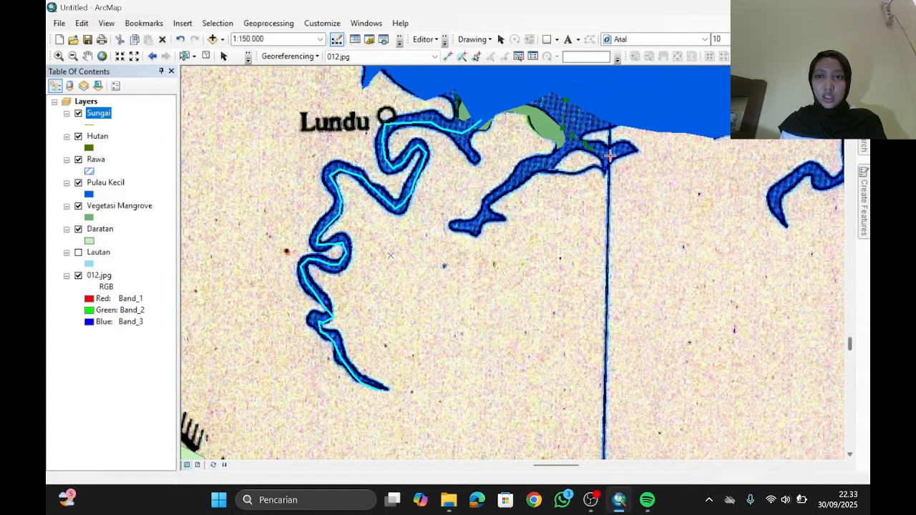
{"action": "left_click", "coordinate": [425, 39]}
{"action": "left_click", "coordinate": [451, 84]}
{"action": "left_click", "coordinate": [462, 132]}
{"action": "left_click", "coordinate": [473, 161]}
{"action": "left_click", "coordinate": [425, 39]}
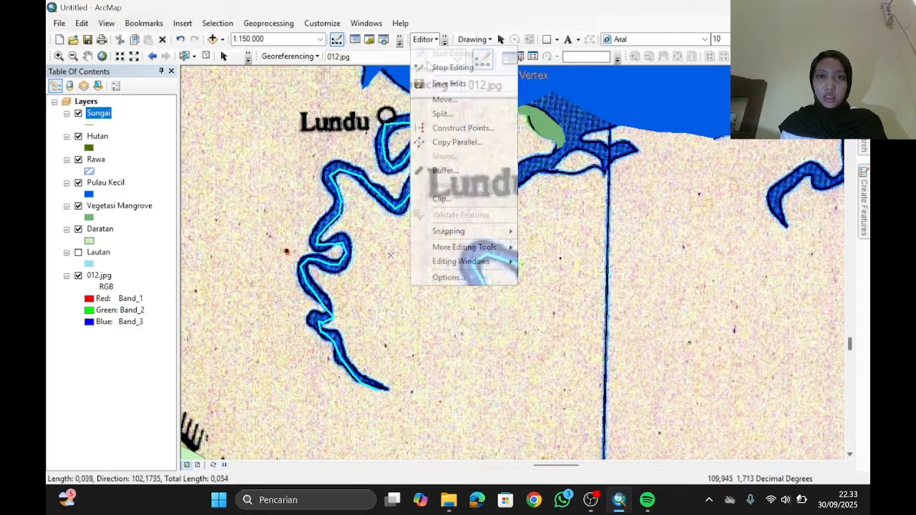
{"action": "left_click", "coordinate": [448, 84]}
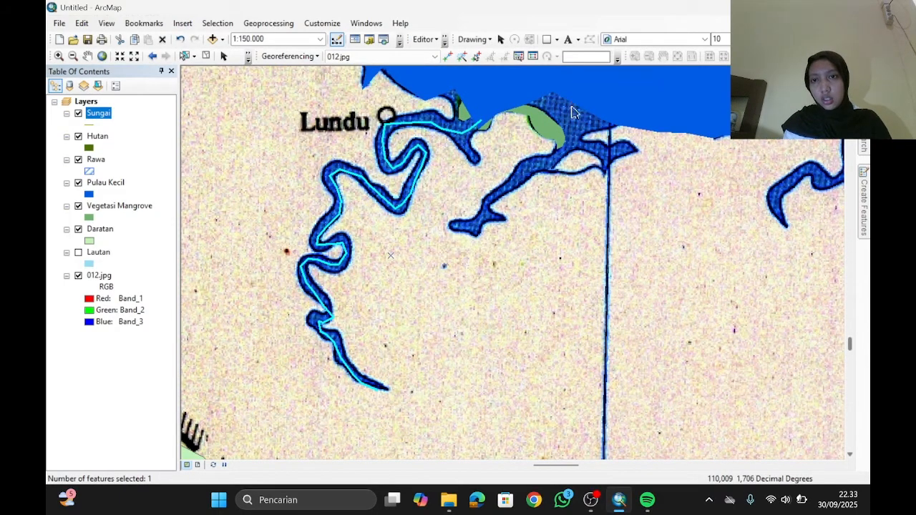
Digitize the river east of Lundu as a Sungai line from its wide mouth to its southwestern end, and save the edits.
{"action": "left_click", "coordinate": [574, 104]}
{"action": "left_click", "coordinate": [576, 142]}
{"action": "left_click", "coordinate": [558, 166]}
{"action": "left_click", "coordinate": [516, 178]}
{"action": "left_click", "coordinate": [489, 200]}
{"action": "left_click", "coordinate": [477, 228]}
{"action": "double_click", "coordinate": [451, 226]}
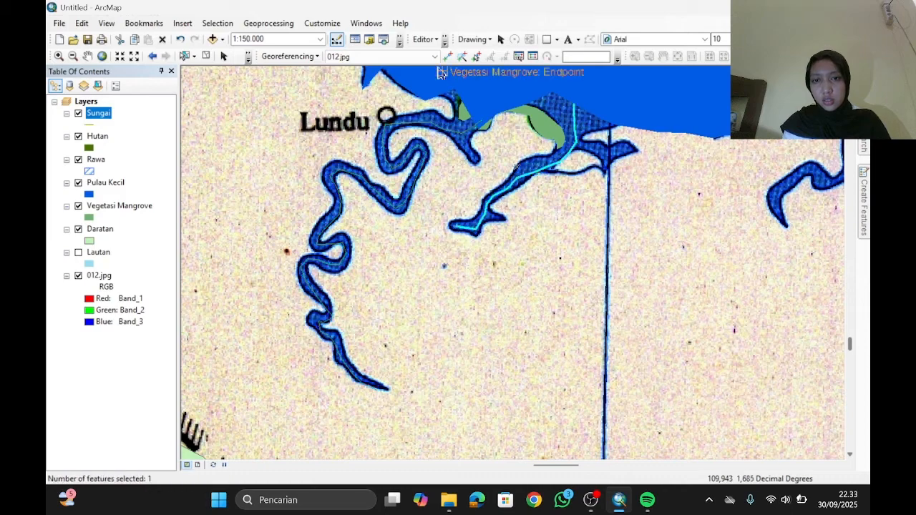
{"action": "left_click", "coordinate": [425, 40]}
{"action": "left_click", "coordinate": [449, 83]}
{"action": "left_click", "coordinate": [427, 41]}
{"action": "left_click", "coordinate": [449, 83]}
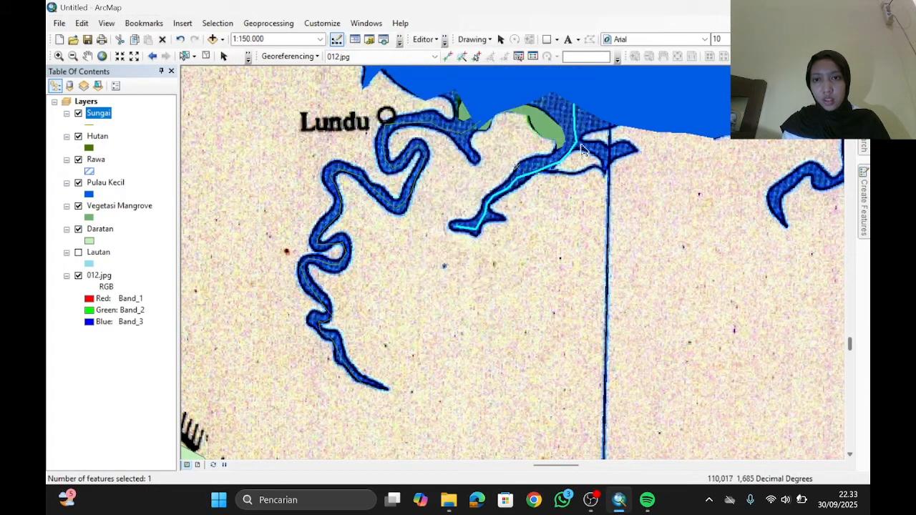
Digitize the short eastern branch of the river east of Lundu as a Sungai line and save the edits.
{"action": "left_click", "coordinate": [605, 151]}
{"action": "left_click", "coordinate": [426, 39]}
{"action": "left_click", "coordinate": [450, 83]}
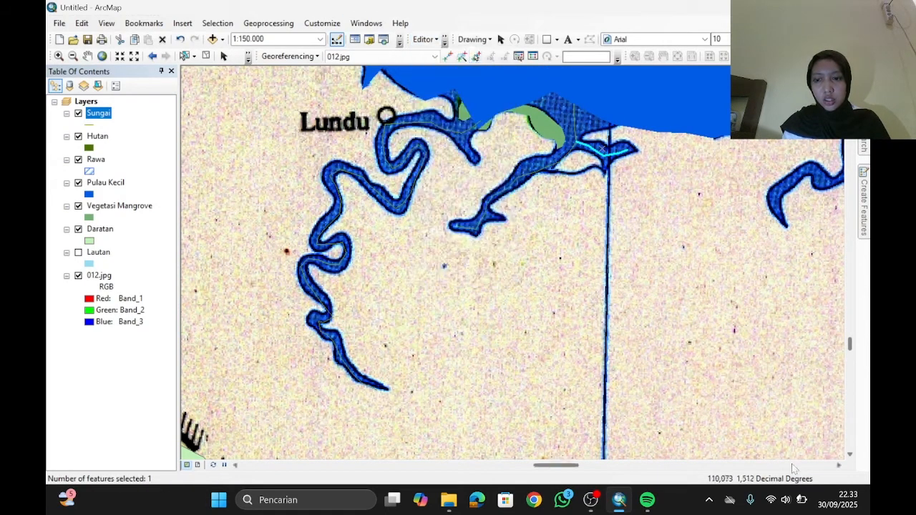
{"action": "left_click", "coordinate": [839, 466]}
{"action": "left_click", "coordinate": [839, 466]}
{"action": "left_click", "coordinate": [839, 466]}
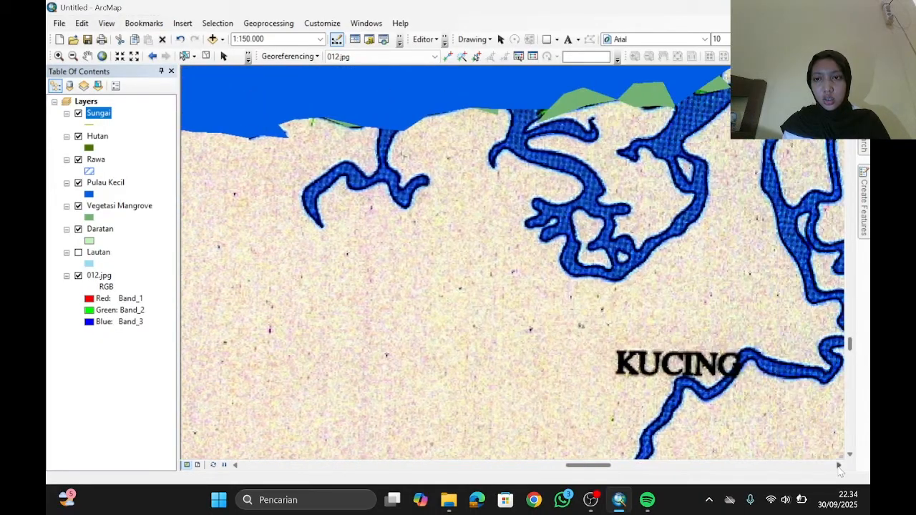
{"action": "left_click", "coordinate": [839, 465]}
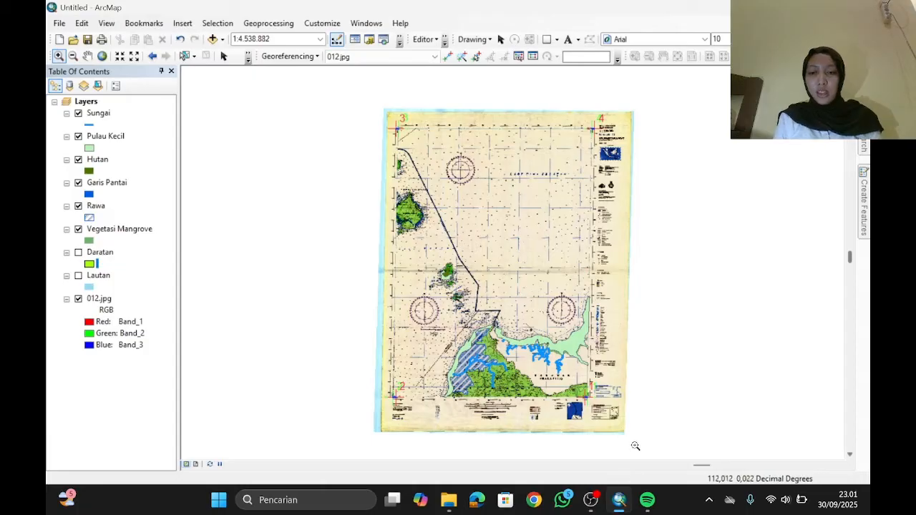
Turn on the display of the Daratan and Lautan layers.
{"action": "left_click", "coordinate": [78, 253]}
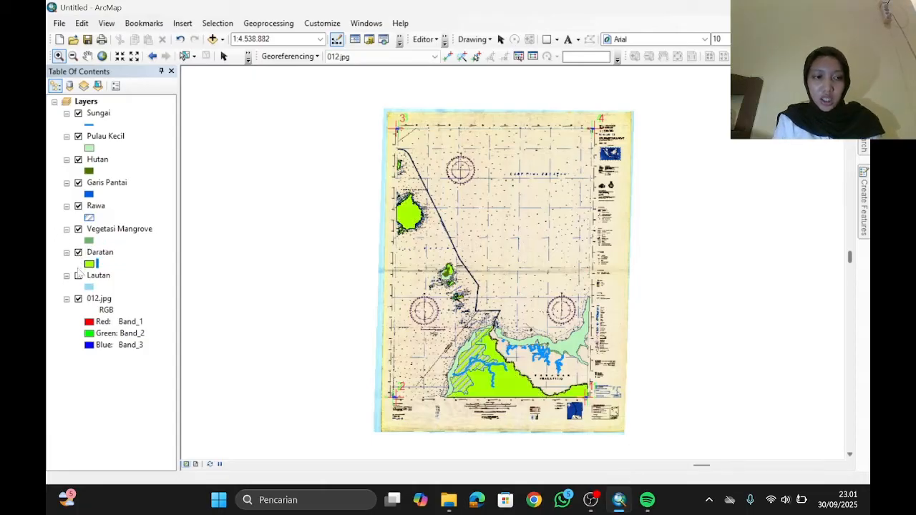
{"action": "left_click", "coordinate": [78, 275]}
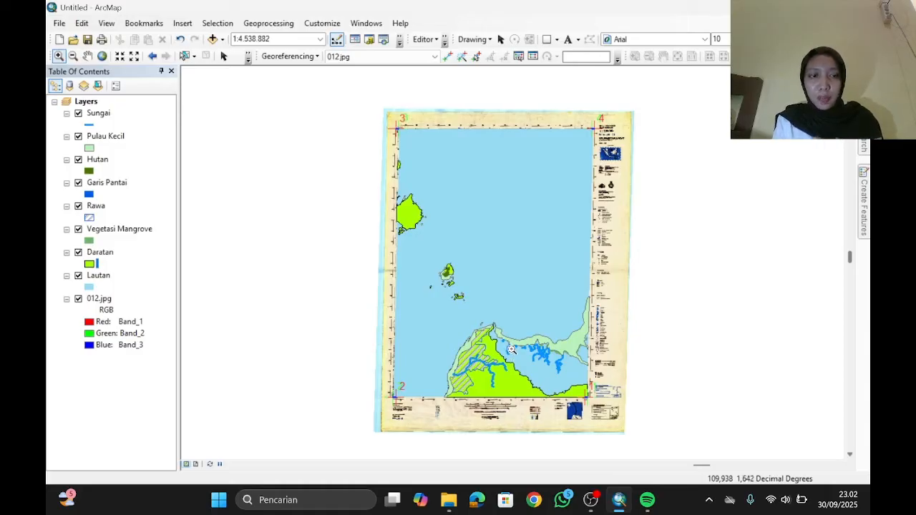
Start a new shapefile in the Data Peta folder, named Bandara with feature type Point.
{"action": "mouse_move", "coordinate": [864, 87]}
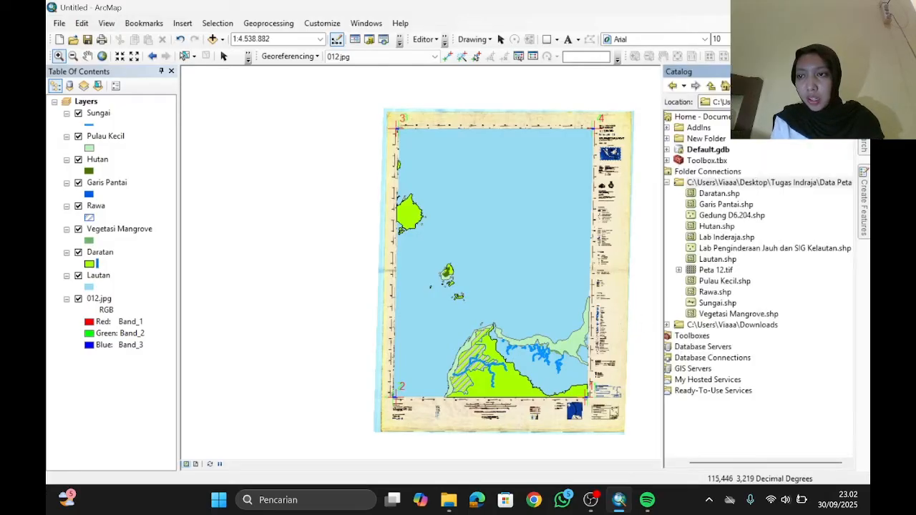
{"action": "right_click", "coordinate": [742, 182]}
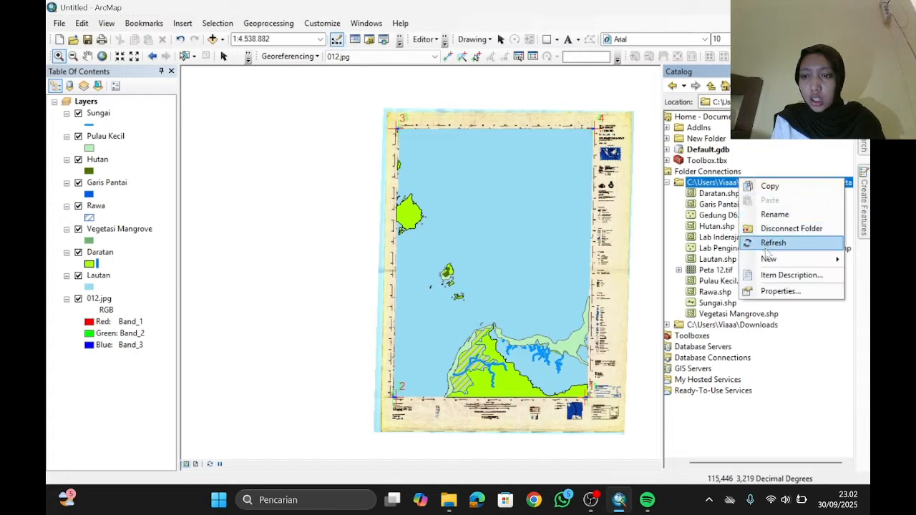
{"action": "mouse_move", "coordinate": [768, 258]}
{"action": "left_click", "coordinate": [634, 371]}
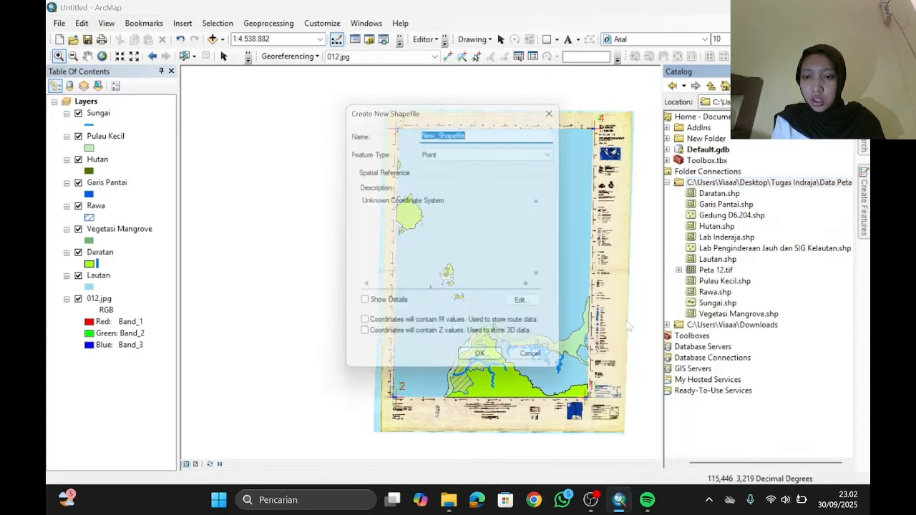
{"action": "left_click", "coordinate": [489, 152]}
{"action": "left_click", "coordinate": [489, 152]}
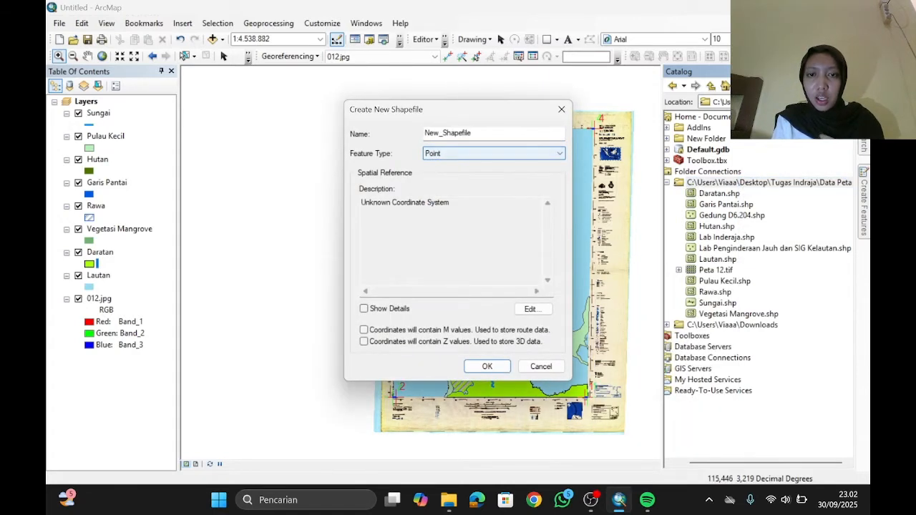
{"action": "double_click", "coordinate": [478, 134]}
{"action": "type", "text": "Bandara"}
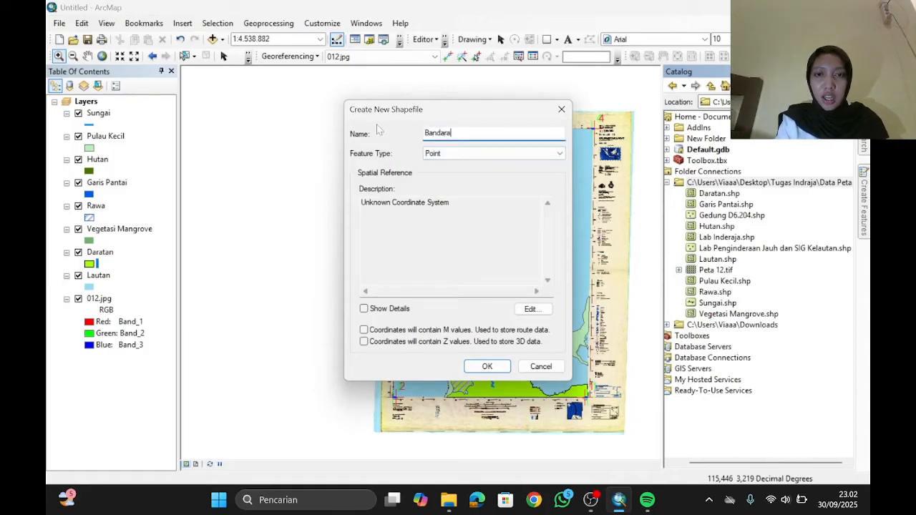
Assign the WGS 1984 coordinate system to the Bandara shapefile and create it.
{"action": "left_click", "coordinate": [525, 307]}
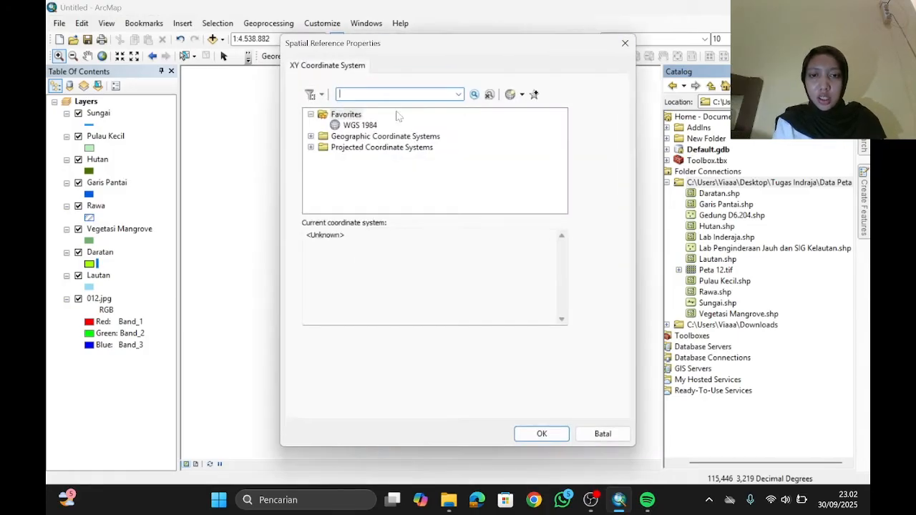
{"action": "left_click", "coordinate": [369, 126]}
{"action": "left_click", "coordinate": [541, 433]}
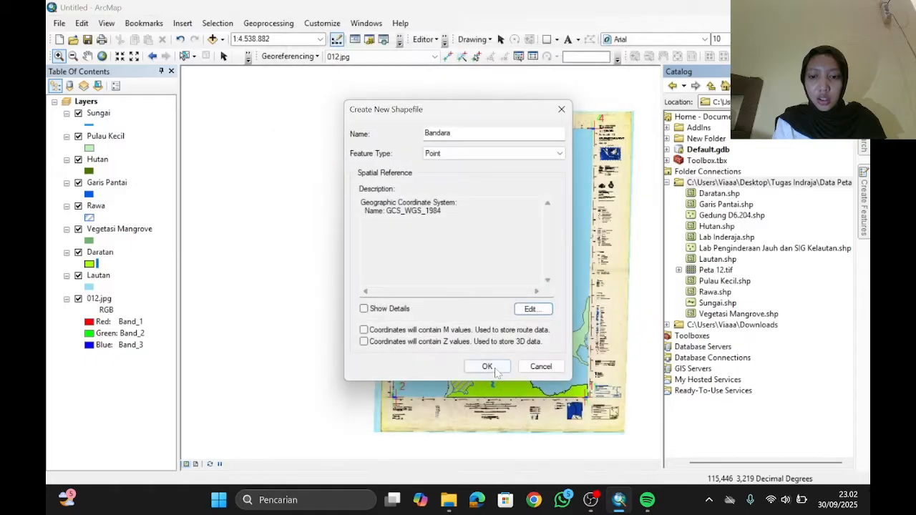
{"action": "left_click", "coordinate": [489, 423]}
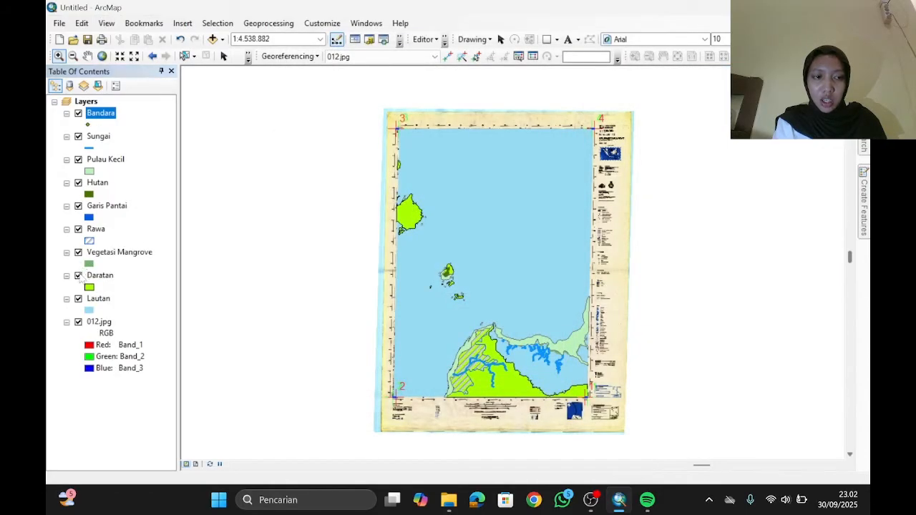
Turn off the display of the Lautan and Daratan layers to expose the scanned map around Singkawang.
{"action": "left_click", "coordinate": [78, 298]}
{"action": "left_click", "coordinate": [78, 276]}
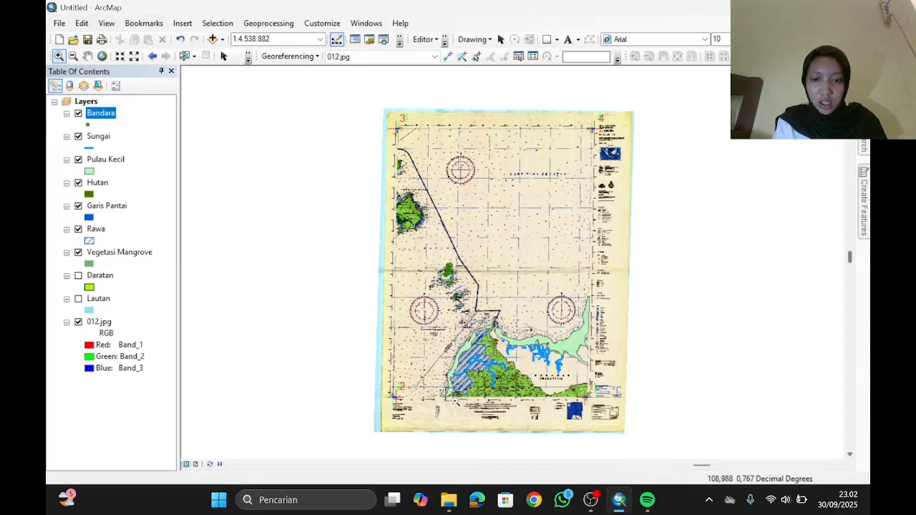
{"action": "left_click_drag", "start_coordinate": [464, 406], "coordinate": [436, 390]}
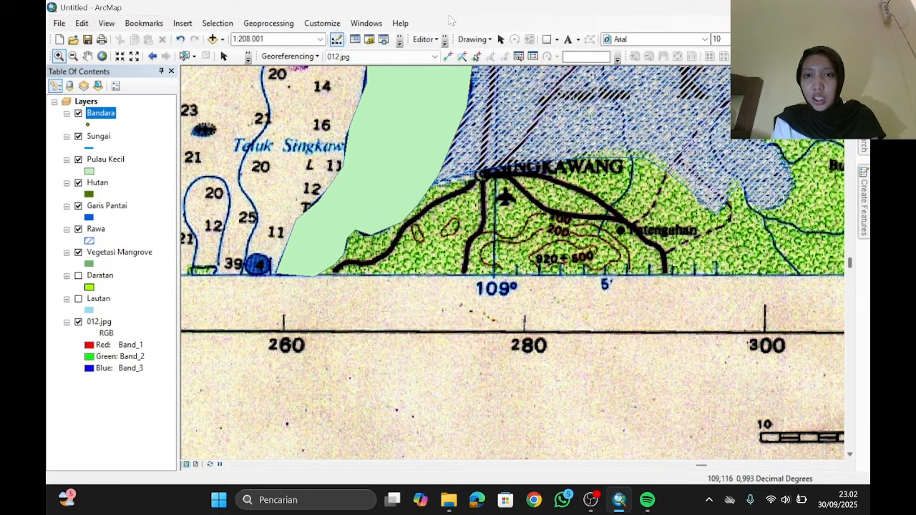
Place a Bandara point on the airplane symbol southeast of Singkawang, save the edits and stop editing.
{"action": "left_click", "coordinate": [428, 39]}
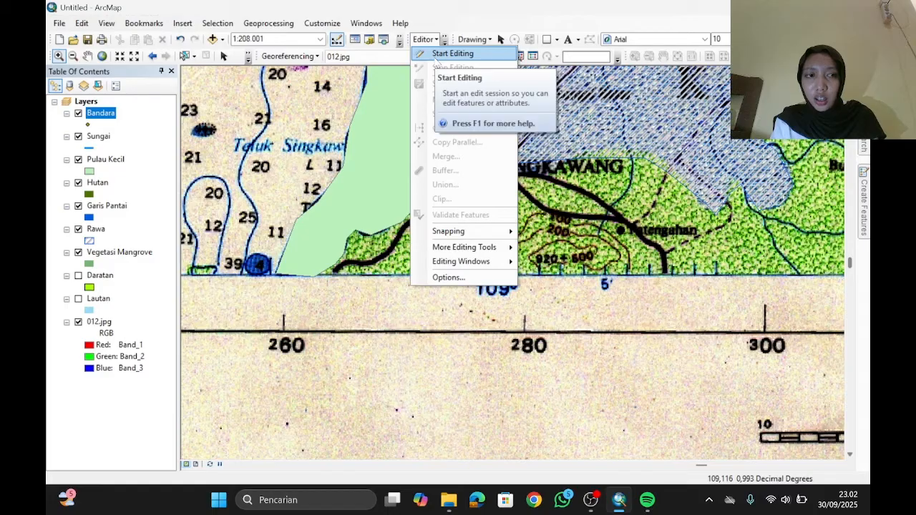
{"action": "left_click", "coordinate": [434, 56]}
{"action": "left_click", "coordinate": [863, 228]}
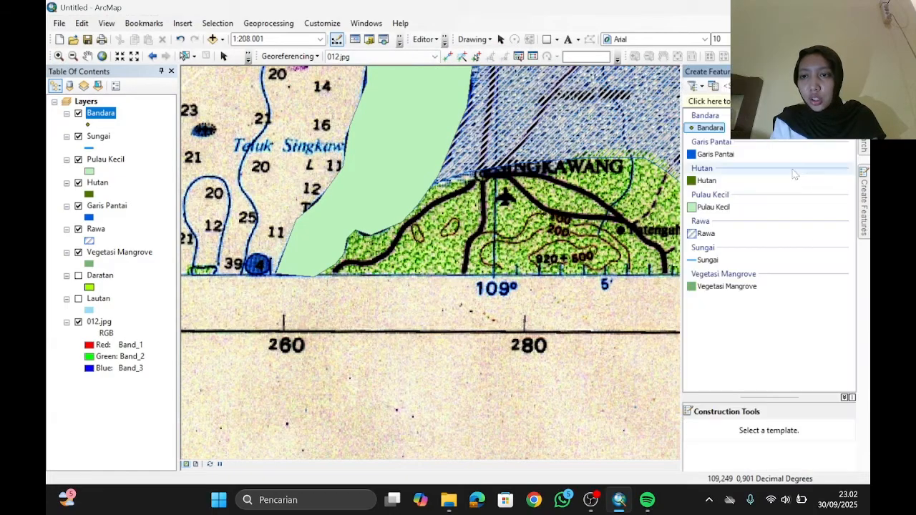
{"action": "left_click", "coordinate": [710, 128]}
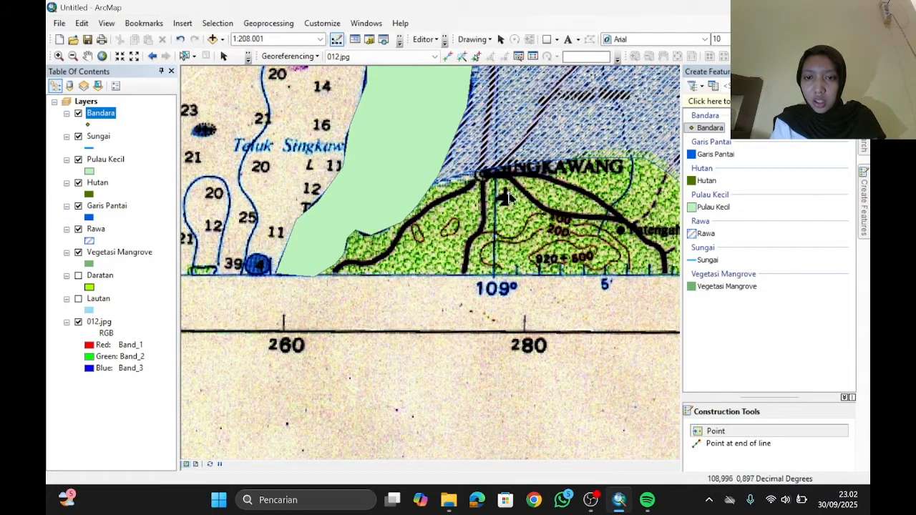
{"action": "left_click", "coordinate": [505, 201]}
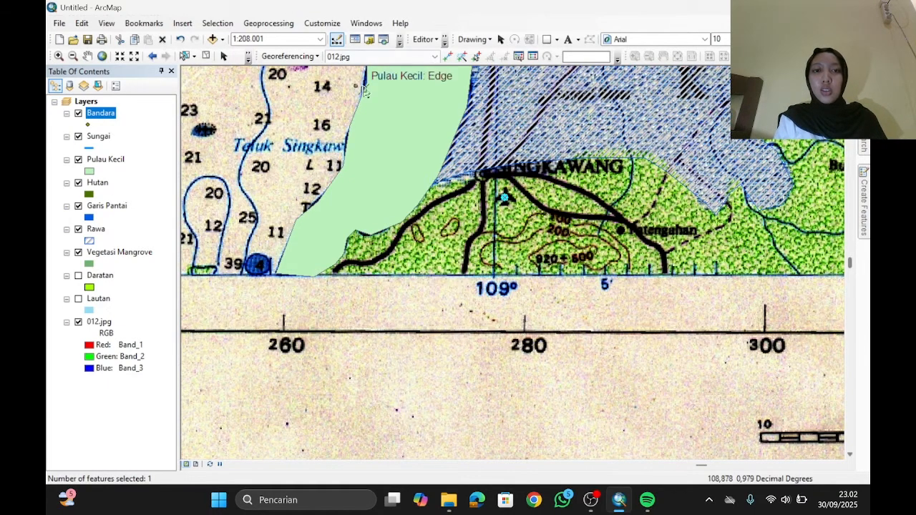
{"action": "left_click", "coordinate": [426, 38]}
{"action": "left_click", "coordinate": [462, 88]}
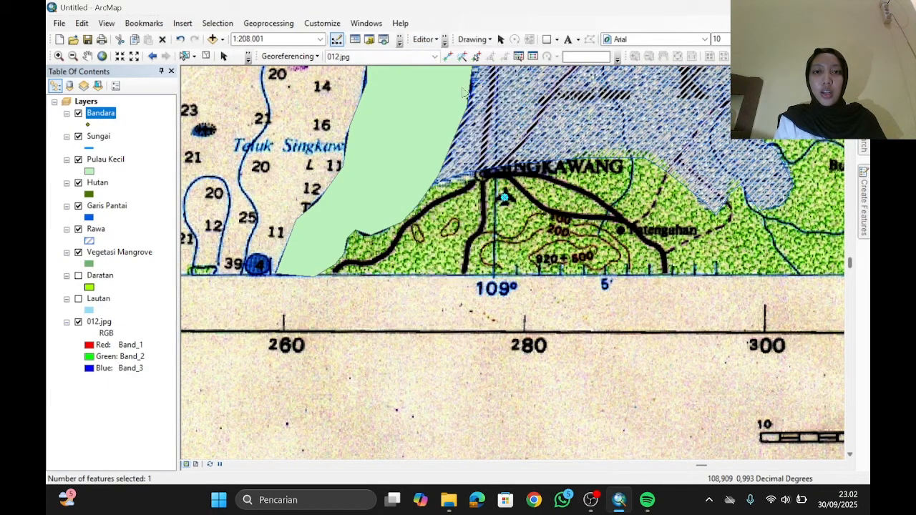
{"action": "left_click", "coordinate": [423, 39]}
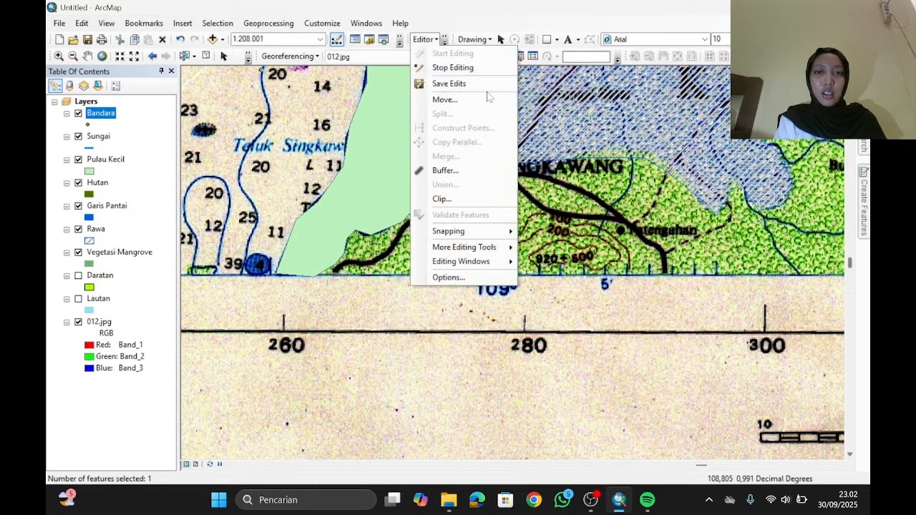
{"action": "left_click", "coordinate": [473, 72]}
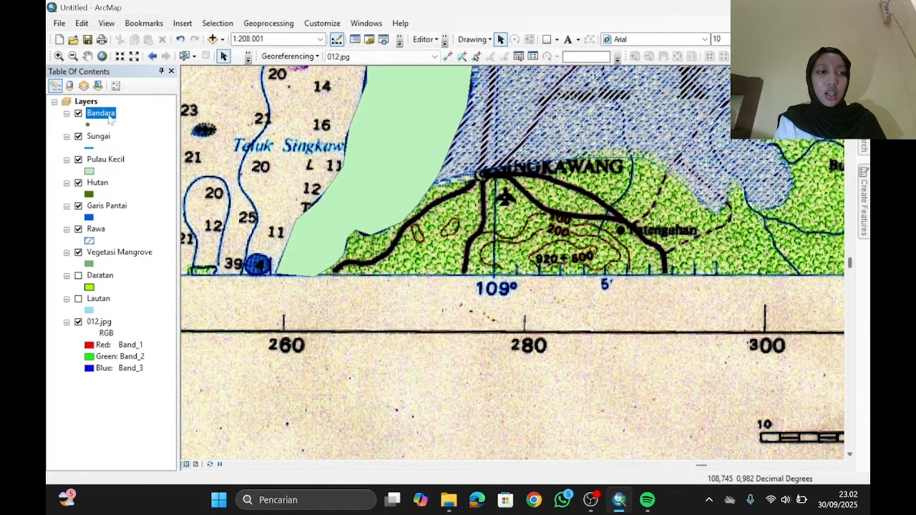
Search the symbol styles for "airplane" and choose Airplane 2 from 3D Billboards for the Bandara layer.
{"action": "left_click", "coordinate": [87, 125]}
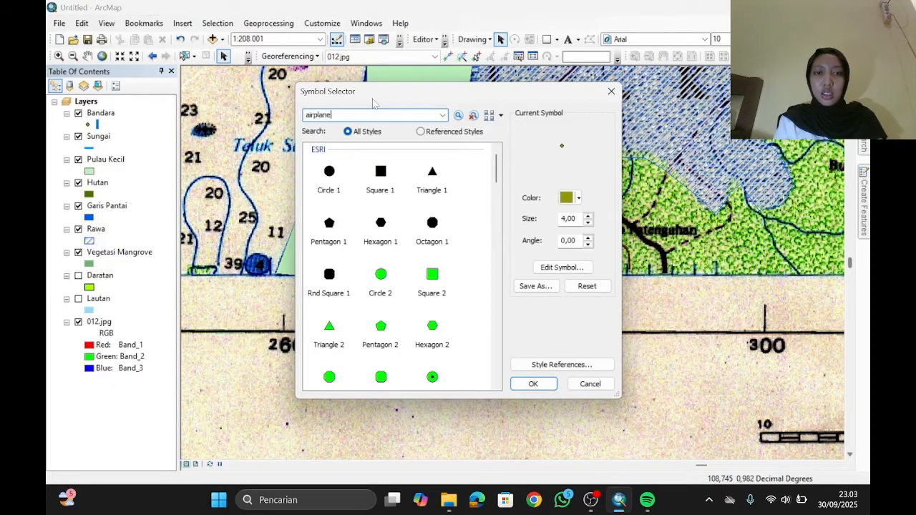
{"action": "key", "text": "Return"}
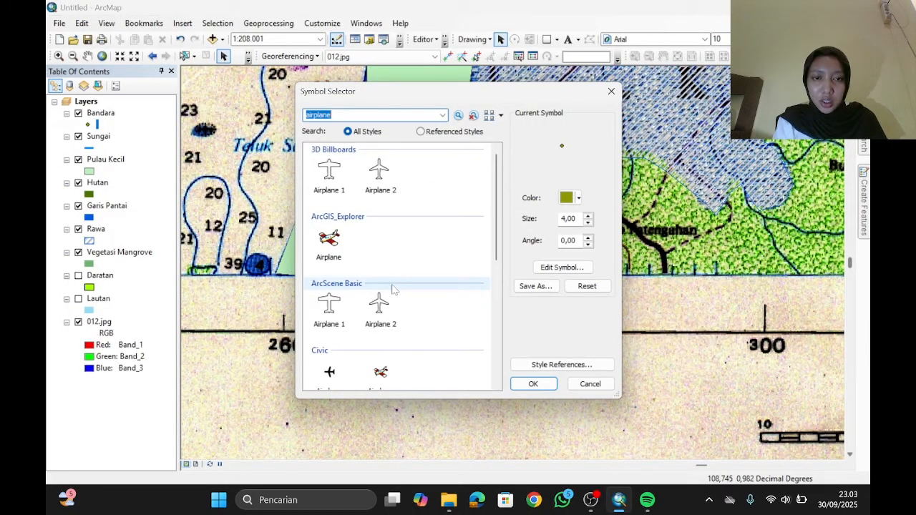
{"action": "scroll", "coordinate": [393, 288], "scroll_direction": "down", "scroll_amount": 3}
{"action": "left_click", "coordinate": [329, 296]}
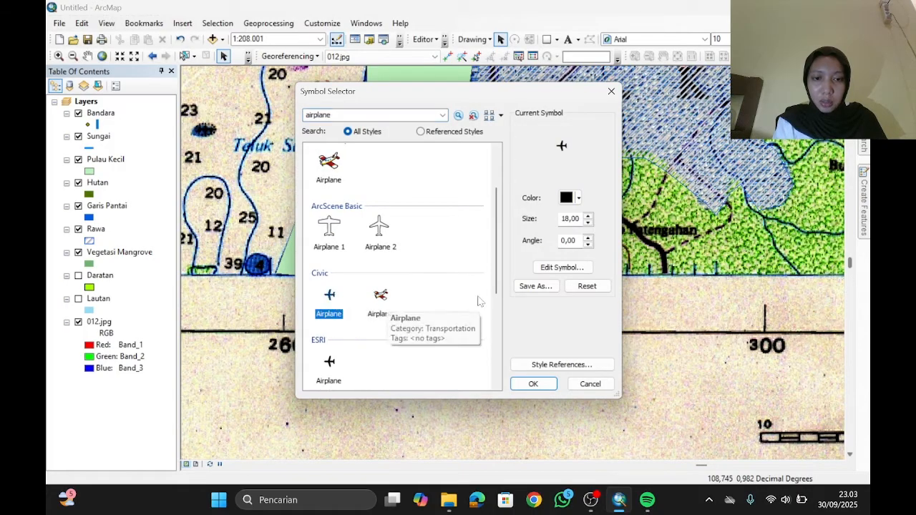
{"action": "scroll", "coordinate": [413, 270], "scroll_direction": "up", "scroll_amount": 3}
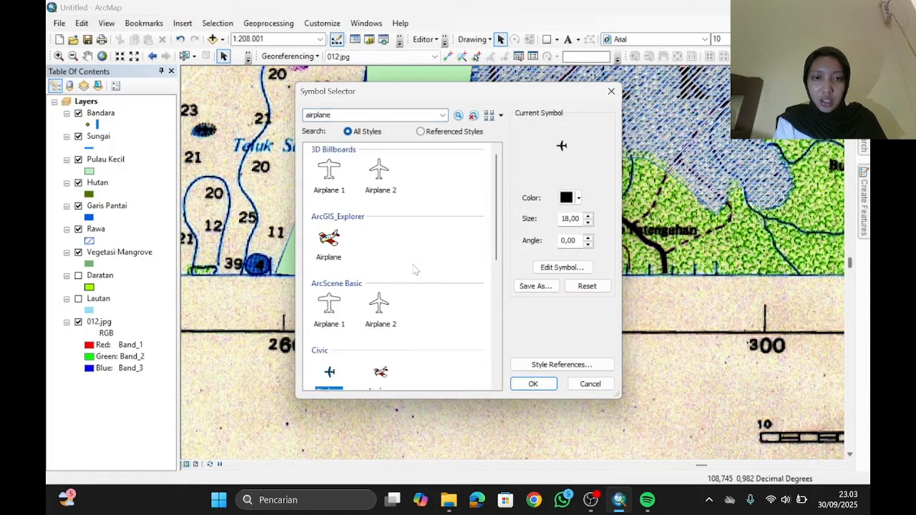
{"action": "left_click", "coordinate": [380, 171]}
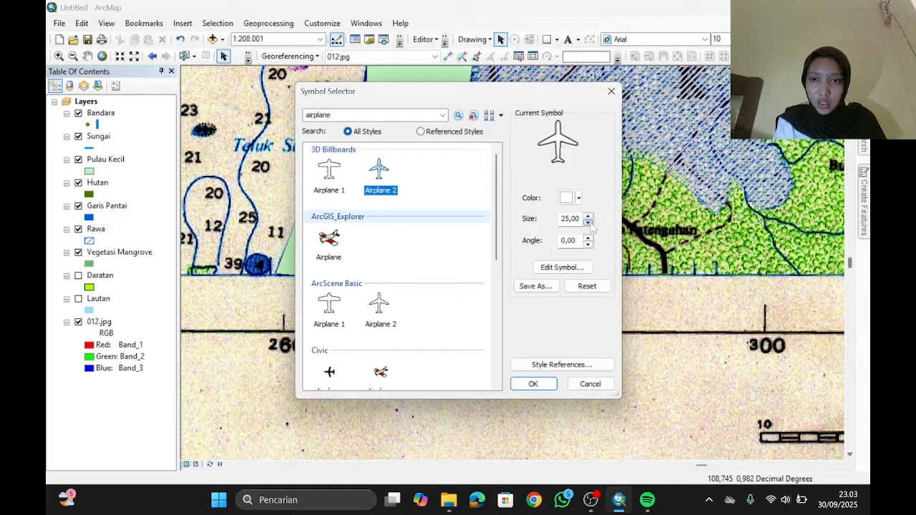
Color the Bandara airplane symbol red, set its size to 20 and apply it.
{"action": "left_click", "coordinate": [576, 199]}
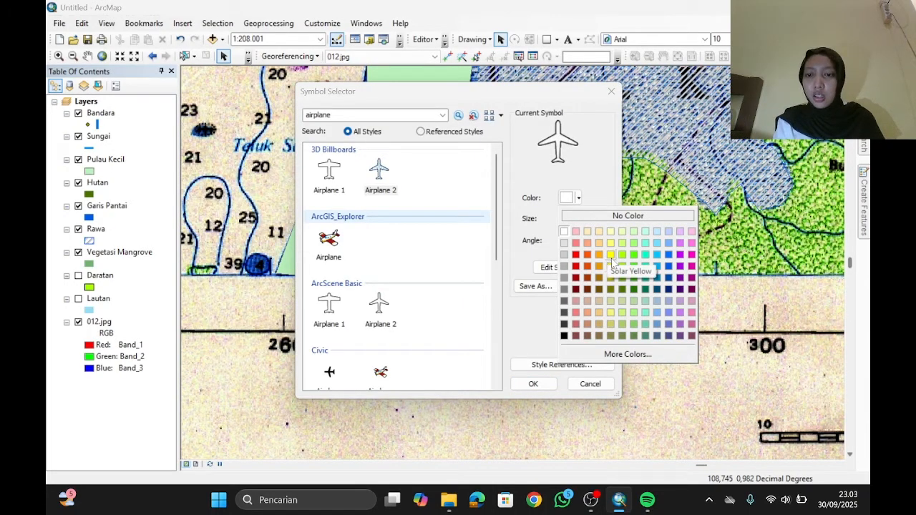
{"action": "left_click", "coordinate": [576, 265]}
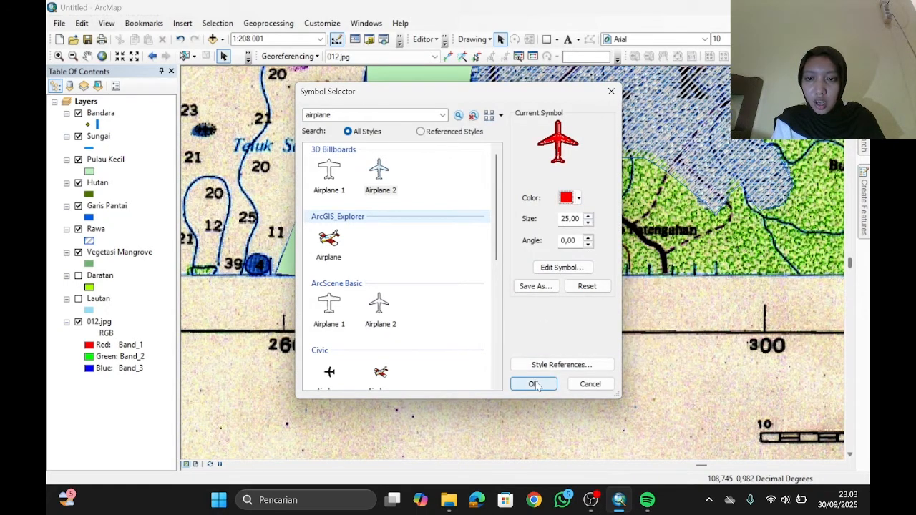
{"action": "left_click", "coordinate": [588, 222]}
{"action": "left_click", "coordinate": [588, 223]}
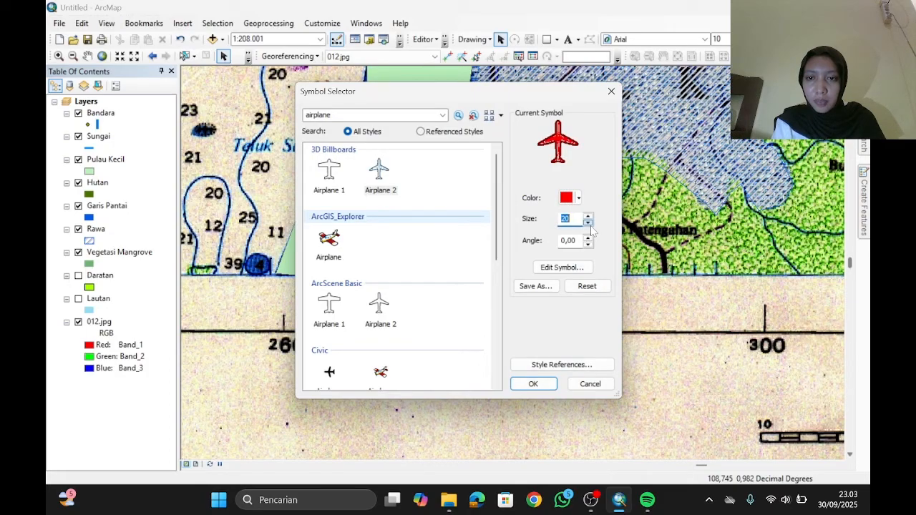
{"action": "left_click", "coordinate": [528, 383]}
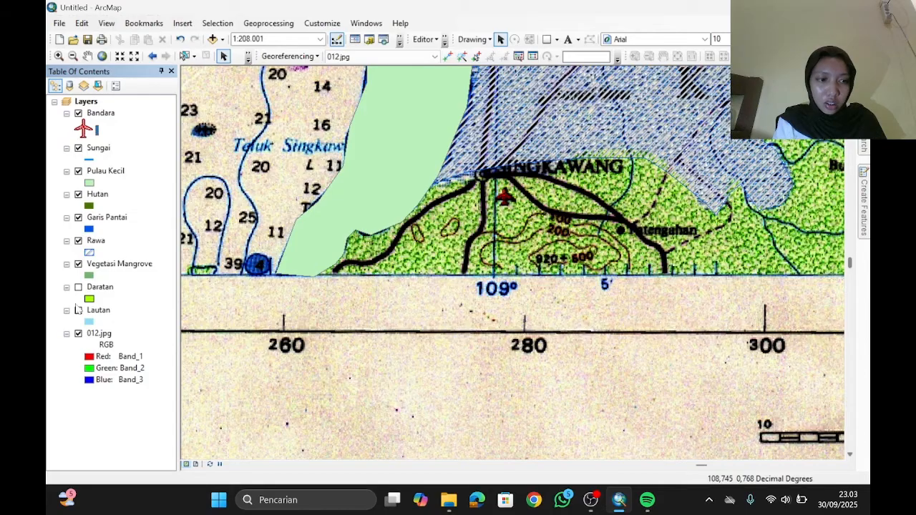
Check the Bandara airplane symbol over the Daratan layer, and turn both layers off.
{"action": "left_click", "coordinate": [78, 288]}
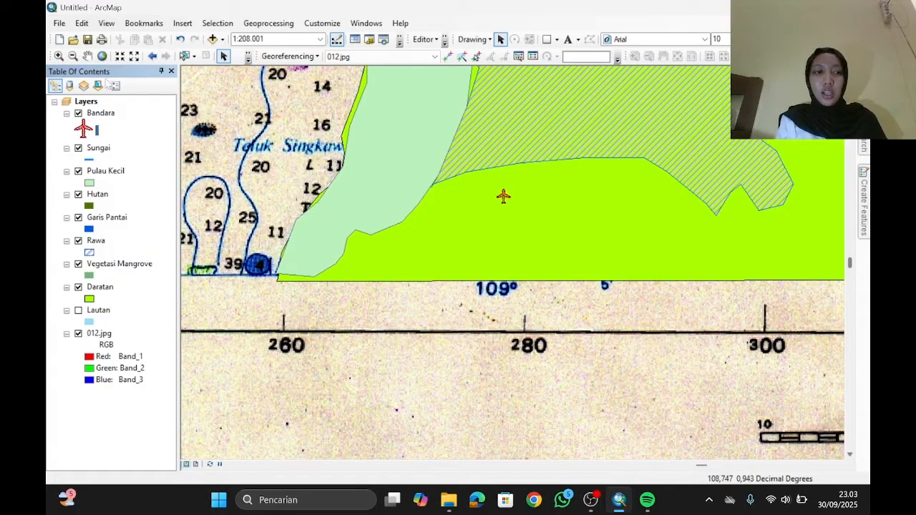
{"action": "left_click", "coordinate": [79, 113]}
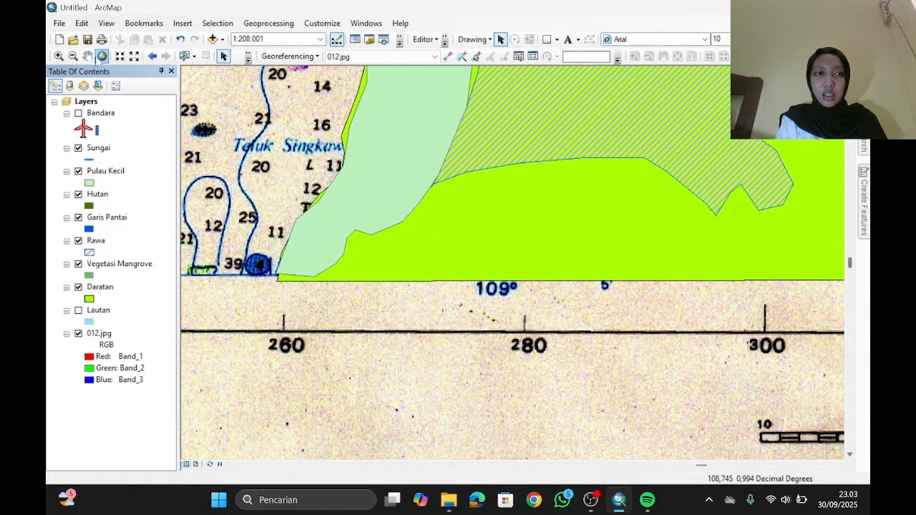
{"action": "left_click", "coordinate": [88, 57]}
{"action": "left_click", "coordinate": [78, 287]}
{"action": "left_click", "coordinate": [79, 287]}
{"action": "left_click", "coordinate": [78, 287]}
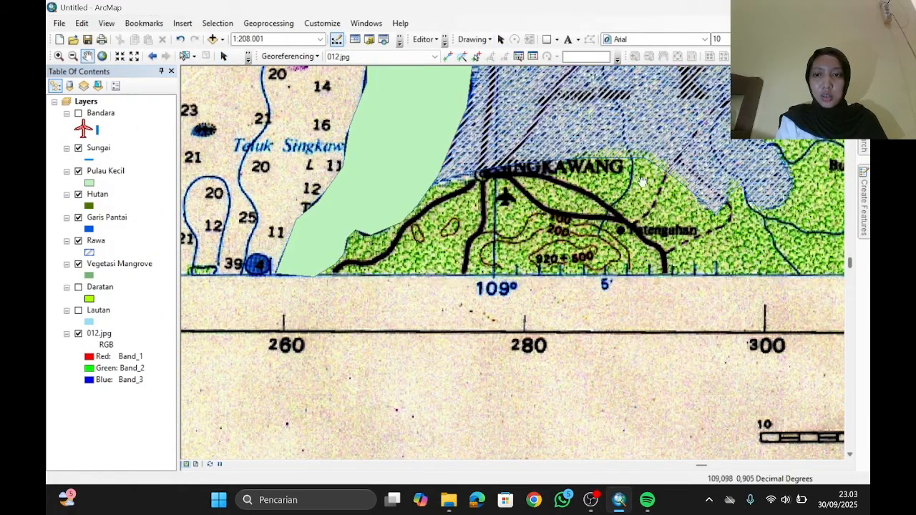
Show the Bandara layer, place a Bandara point on the airplane symbol beside Sanggauledo and finish editing.
{"action": "left_click_drag", "start_coordinate": [642, 182], "coordinate": [430, 322]}
{"action": "left_click_drag", "start_coordinate": [561, 182], "coordinate": [392, 317]}
{"action": "left_click_drag", "start_coordinate": [501, 193], "coordinate": [395, 316]}
{"action": "left_click_drag", "start_coordinate": [558, 157], "coordinate": [341, 373]}
{"action": "left_click_drag", "start_coordinate": [602, 207], "coordinate": [428, 239]}
{"action": "left_click_drag", "start_coordinate": [448, 231], "coordinate": [363, 205]}
{"action": "left_click_drag", "start_coordinate": [501, 322], "coordinate": [364, 198]}
{"action": "left_click_drag", "start_coordinate": [357, 386], "coordinate": [480, 214]}
{"action": "left_click_drag", "start_coordinate": [441, 277], "coordinate": [481, 258]}
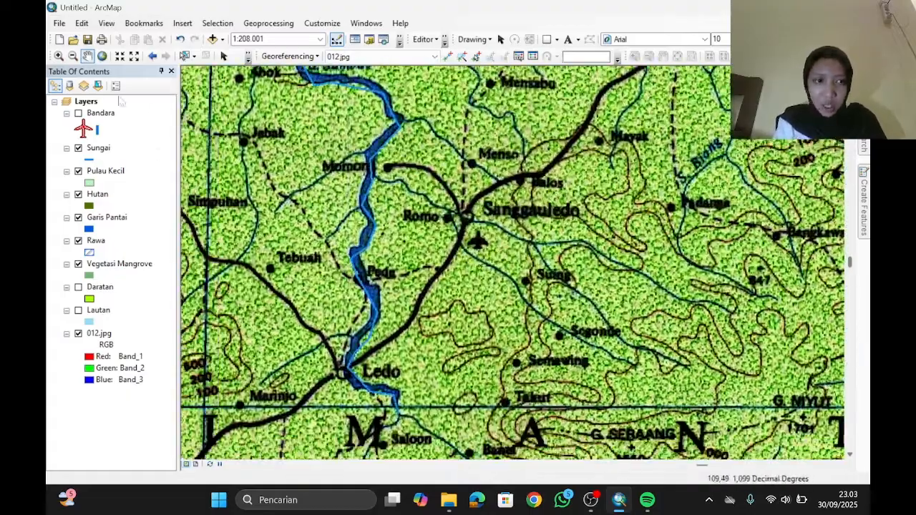
{"action": "left_click", "coordinate": [79, 113]}
{"action": "left_click", "coordinate": [866, 215]}
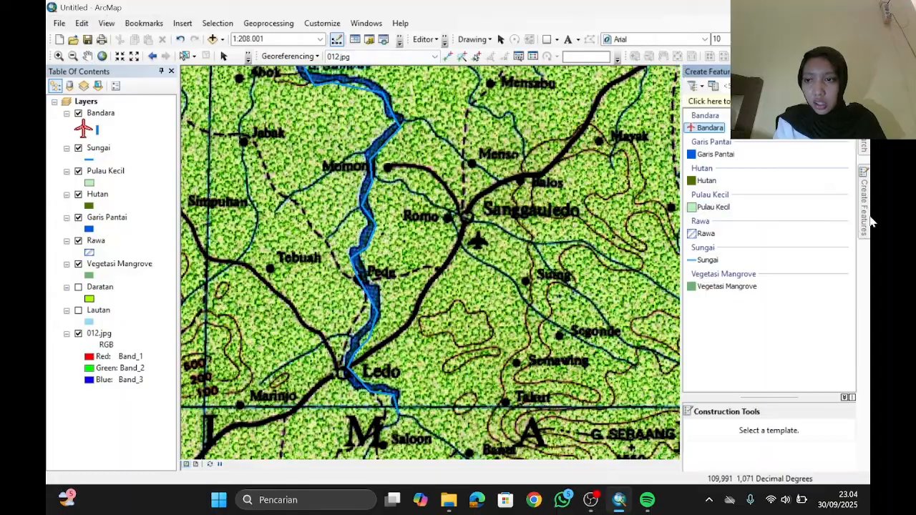
{"action": "left_click", "coordinate": [708, 127]}
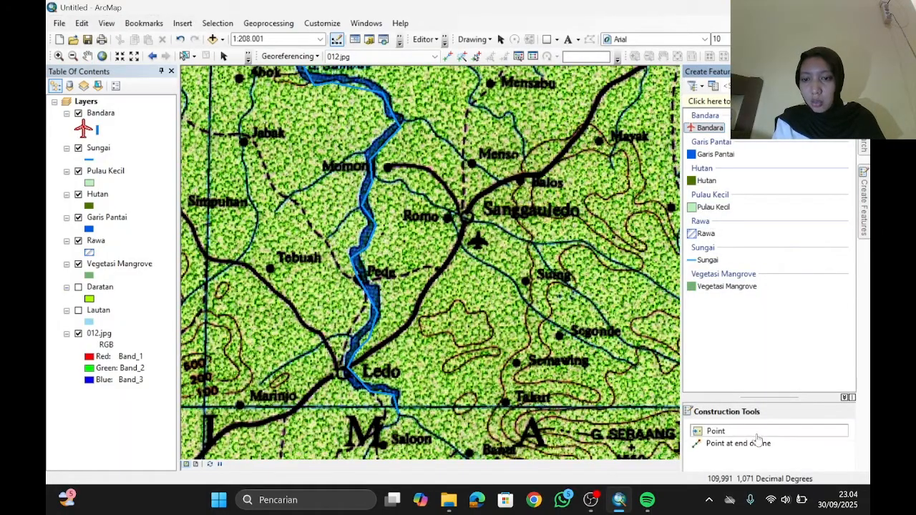
{"action": "left_click", "coordinate": [478, 241]}
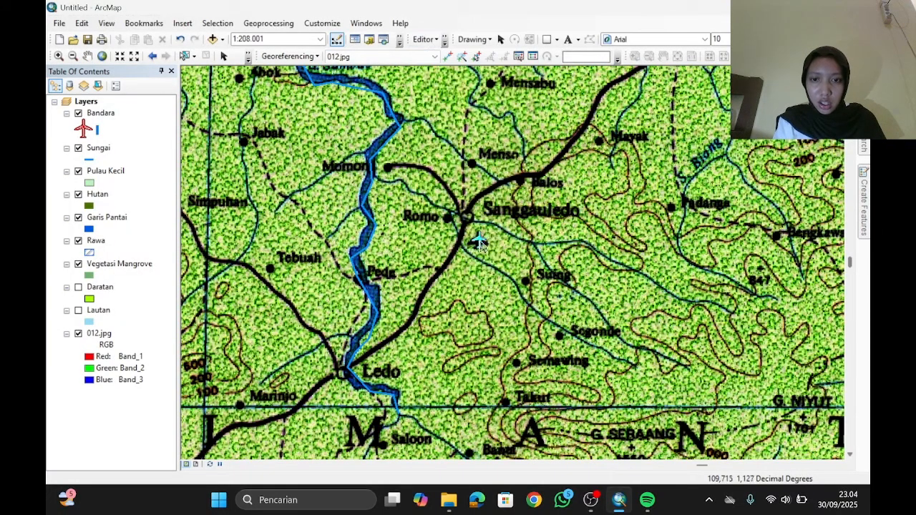
{"action": "left_click", "coordinate": [424, 39]}
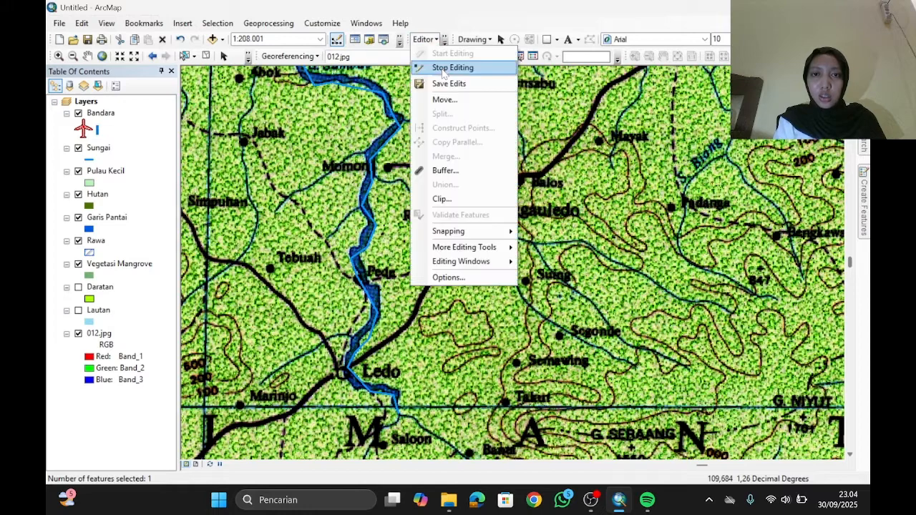
{"action": "left_click", "coordinate": [438, 65]}
Turn the Lautan and Daratan layers back on to view both Bandara points on the whole map.
{"action": "left_click", "coordinate": [78, 310]}
{"action": "left_click", "coordinate": [78, 287]}
{"action": "left_click", "coordinate": [73, 56]}
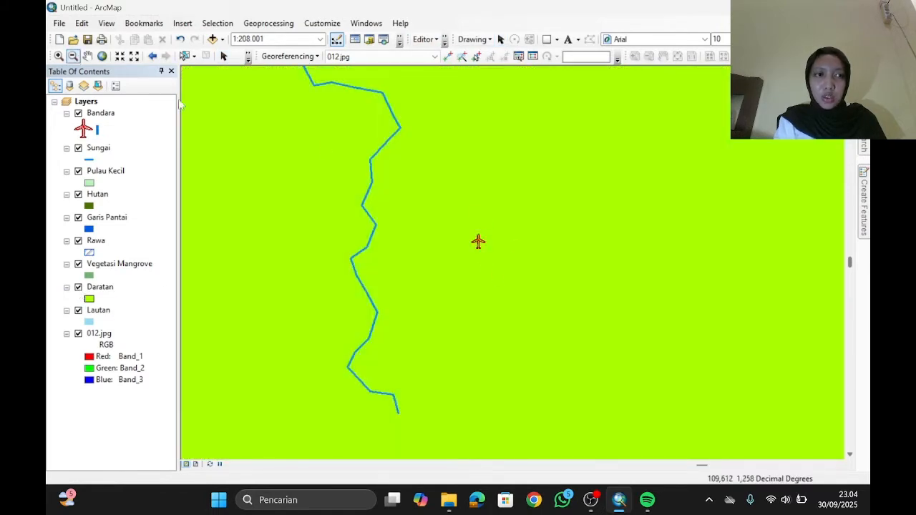
{"action": "left_click", "coordinate": [562, 282]}
{"action": "left_click", "coordinate": [548, 286]}
{"action": "left_click", "coordinate": [425, 203]}
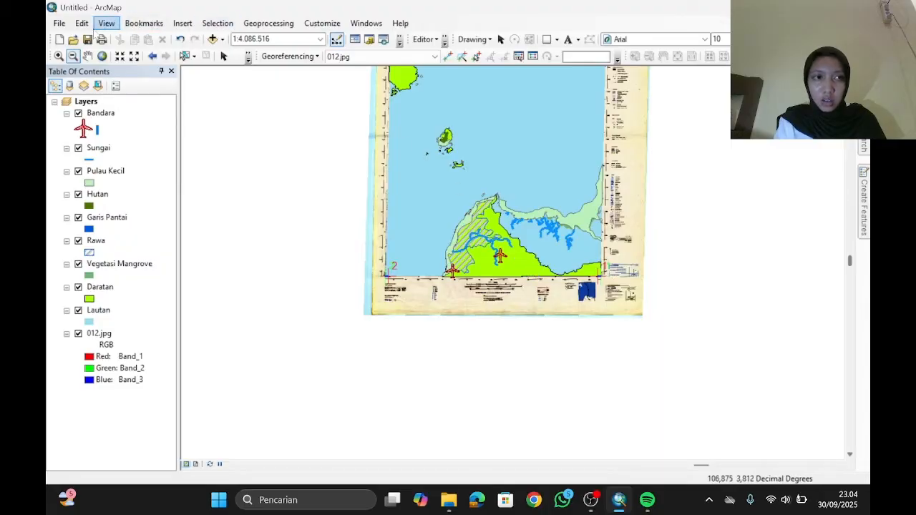
Set the size of the Bandara layer's airplane symbol to 10.
{"action": "double_click", "coordinate": [84, 129]}
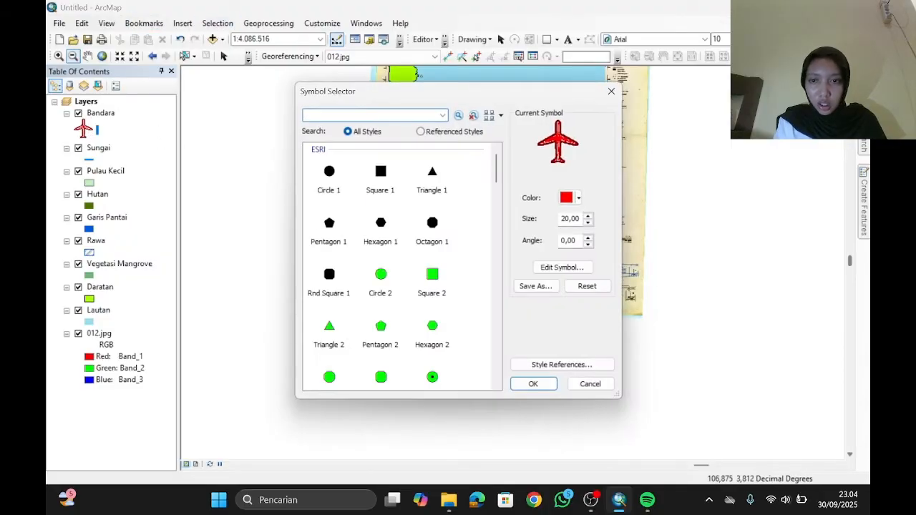
{"action": "left_click", "coordinate": [588, 223]}
{"action": "left_click", "coordinate": [588, 224]}
{"action": "left_click", "coordinate": [588, 223]}
{"action": "left_click", "coordinate": [588, 223]}
{"action": "left_click", "coordinate": [587, 223]}
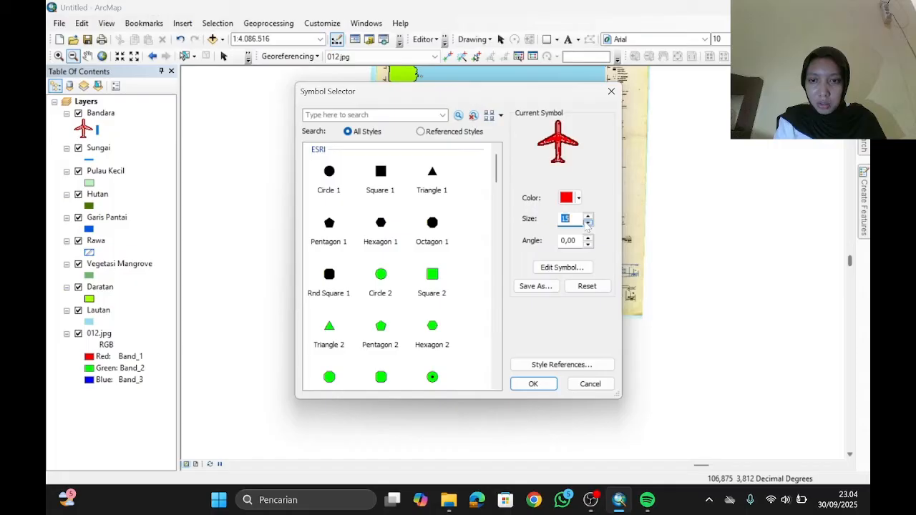
{"action": "key", "text": "Return"}
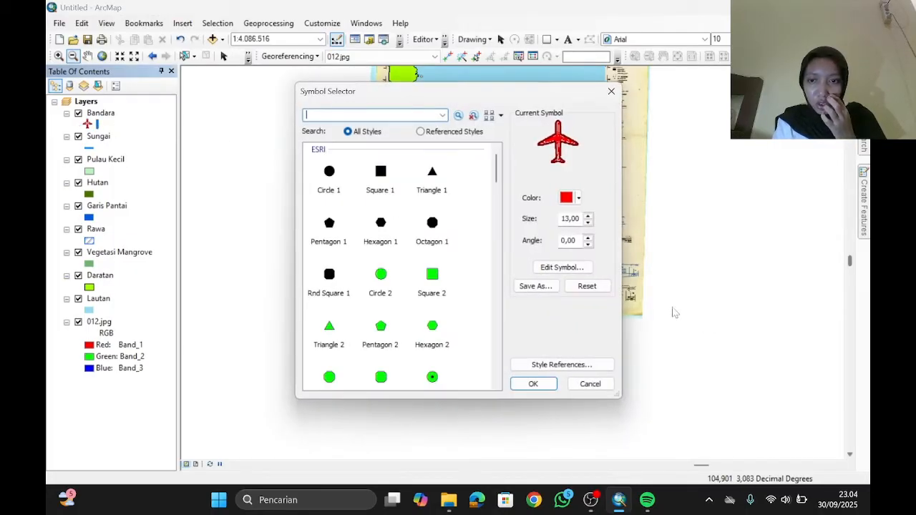
{"action": "left_click", "coordinate": [588, 223]}
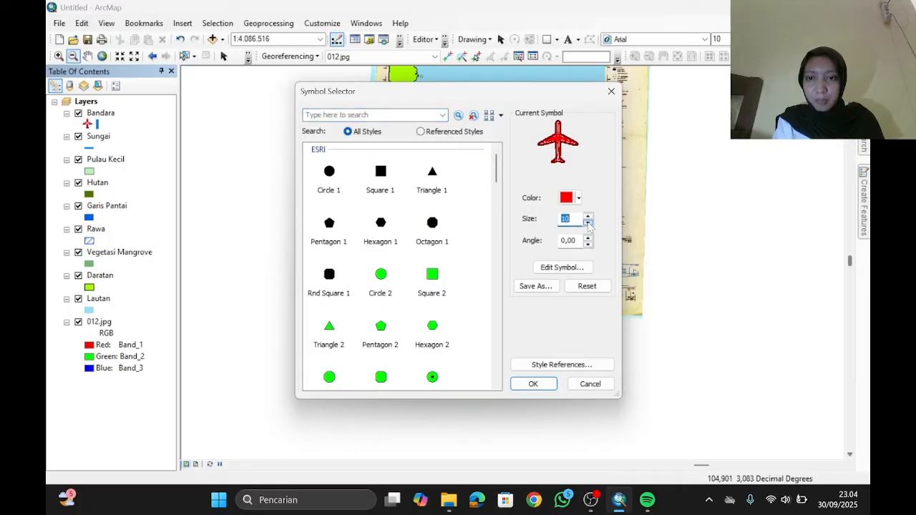
{"action": "key", "text": "Return"}
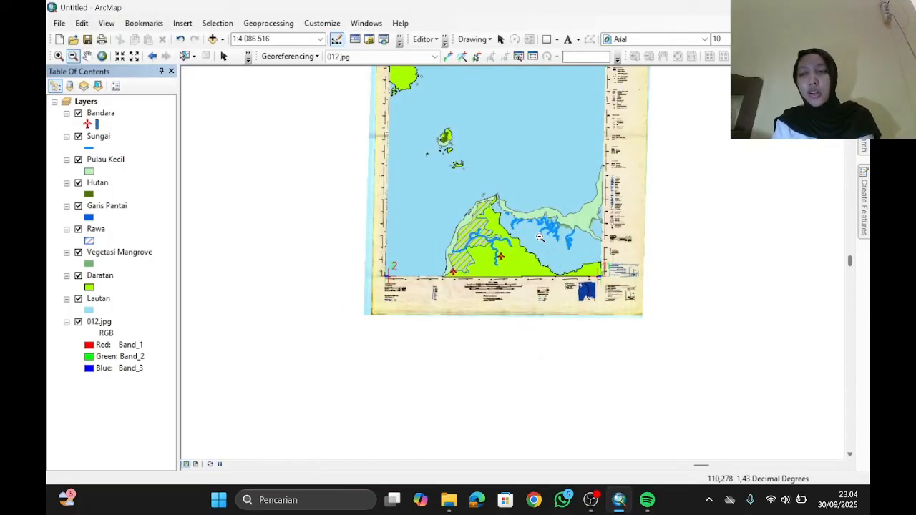
Hide the Lautan and Daratan layers and locate the Piantus town circle on the scanned map, checking it beneath the Rawa layer.
{"action": "left_click", "coordinate": [58, 56]}
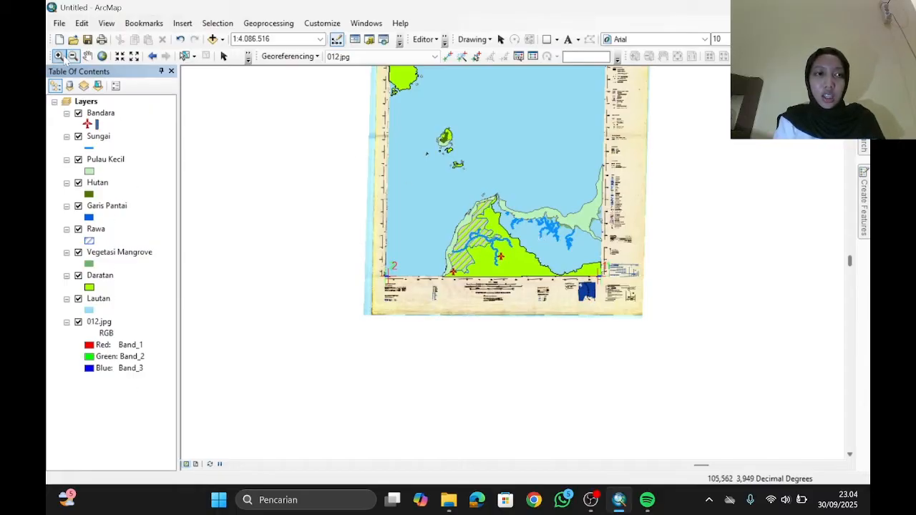
{"action": "left_click_drag", "start_coordinate": [508, 255], "coordinate": [508, 256]}
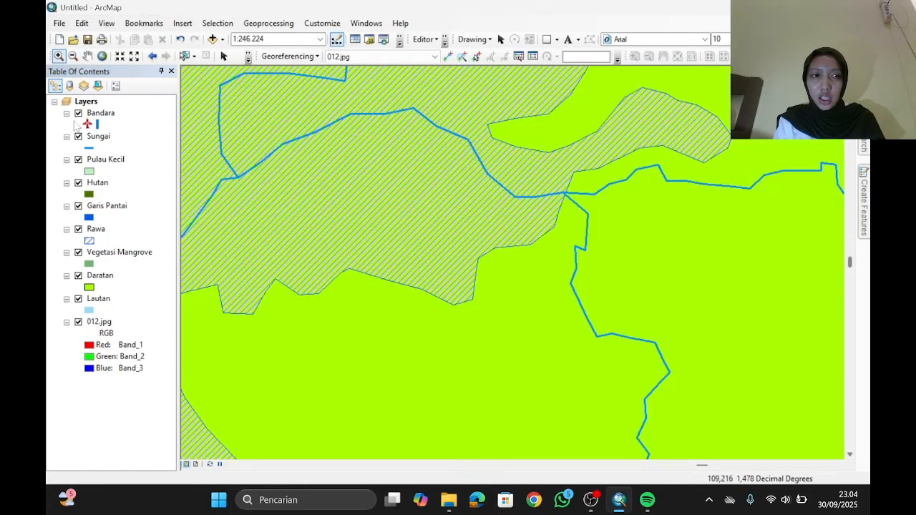
{"action": "left_click", "coordinate": [87, 55]}
{"action": "left_click_drag", "start_coordinate": [429, 118], "coordinate": [451, 408]}
{"action": "left_click_drag", "start_coordinate": [446, 199], "coordinate": [496, 358]}
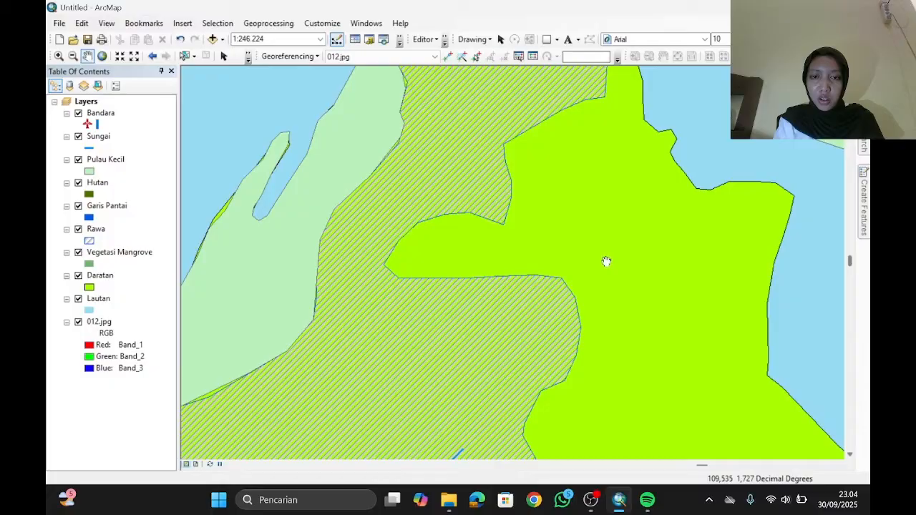
{"action": "left_click", "coordinate": [78, 298]}
{"action": "left_click", "coordinate": [78, 275]}
{"action": "left_click_drag", "start_coordinate": [476, 209], "coordinate": [481, 280]}
{"action": "left_click_drag", "start_coordinate": [537, 352], "coordinate": [504, 299]}
{"action": "left_click_drag", "start_coordinate": [528, 401], "coordinate": [473, 150]}
{"action": "left_click_drag", "start_coordinate": [498, 381], "coordinate": [472, 291]}
{"action": "left_click", "coordinate": [78, 230]}
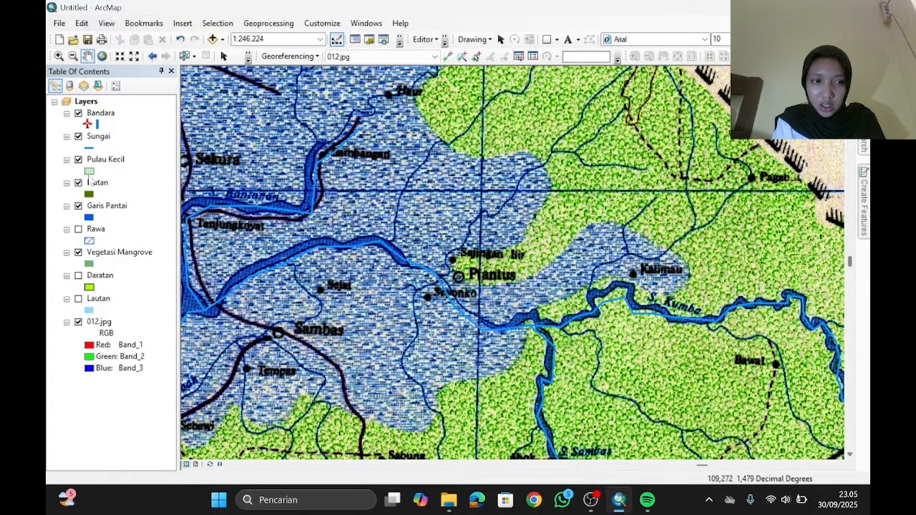
{"action": "left_click", "coordinate": [78, 229]}
Create a new point shapefile named Kota in the Tugas Indraja data folder with the WGS 1984 coordinate system.
{"action": "left_click", "coordinate": [864, 93]}
{"action": "right_click", "coordinate": [741, 182]}
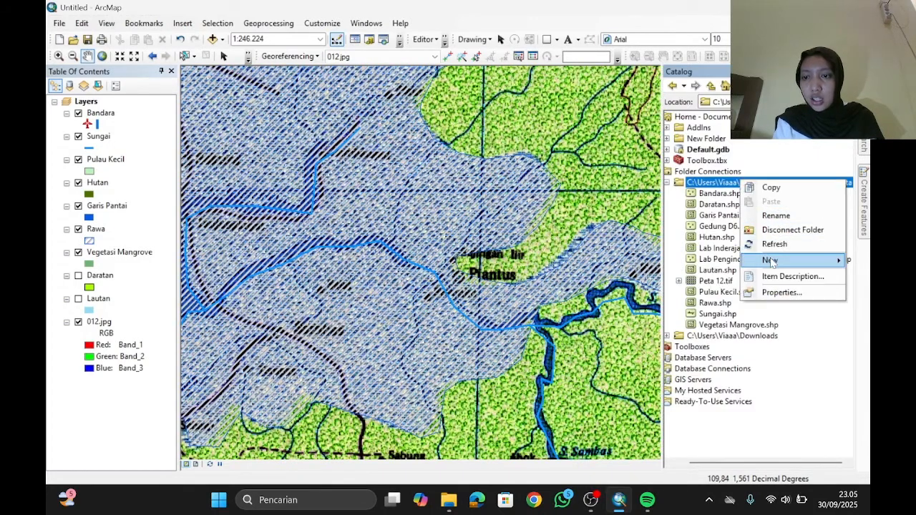
{"action": "mouse_move", "coordinate": [773, 261]}
{"action": "left_click", "coordinate": [633, 373]}
{"action": "type", "text": "Kota"}
{"action": "left_click", "coordinate": [531, 308]}
{"action": "left_click", "coordinate": [358, 126]}
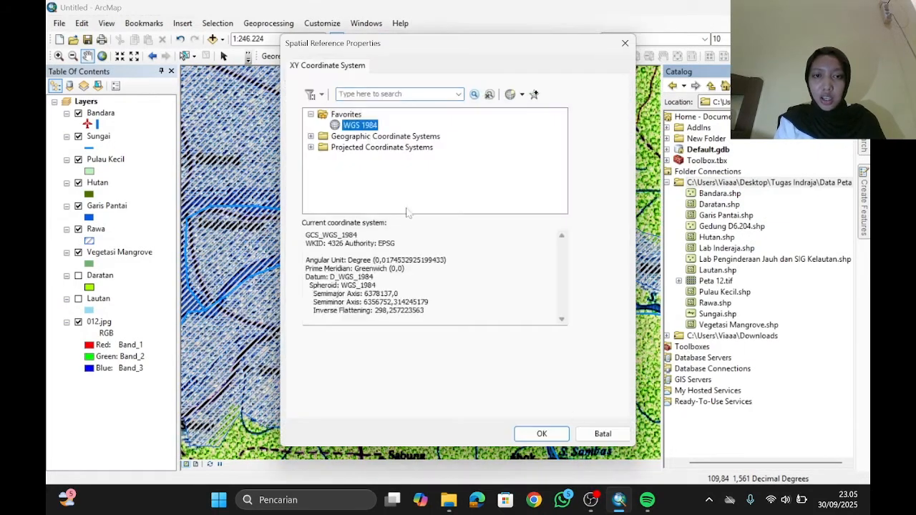
{"action": "left_click", "coordinate": [544, 434]}
{"action": "left_click", "coordinate": [487, 366]}
Start an edit session, place a Kota point on the town circle beside Piantus and finish editing.
{"action": "left_click", "coordinate": [423, 38]}
{"action": "left_click", "coordinate": [447, 54]}
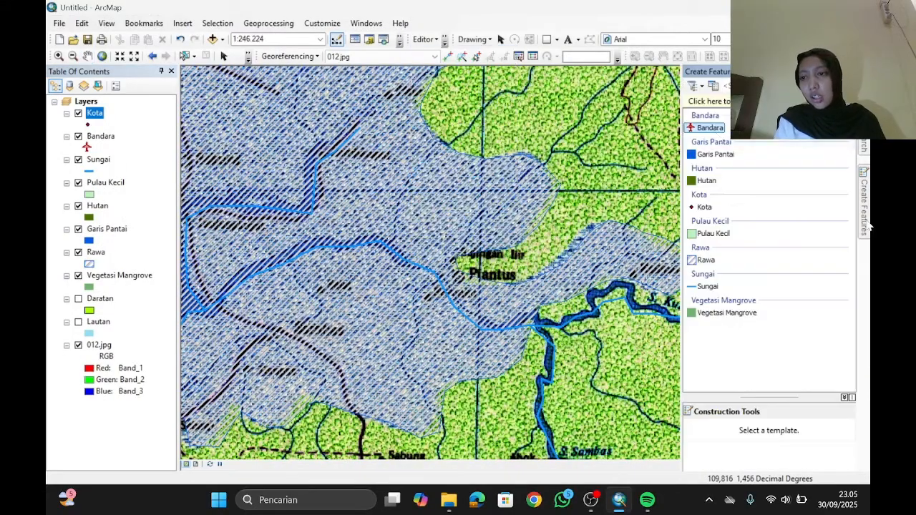
{"action": "left_click", "coordinate": [716, 274]}
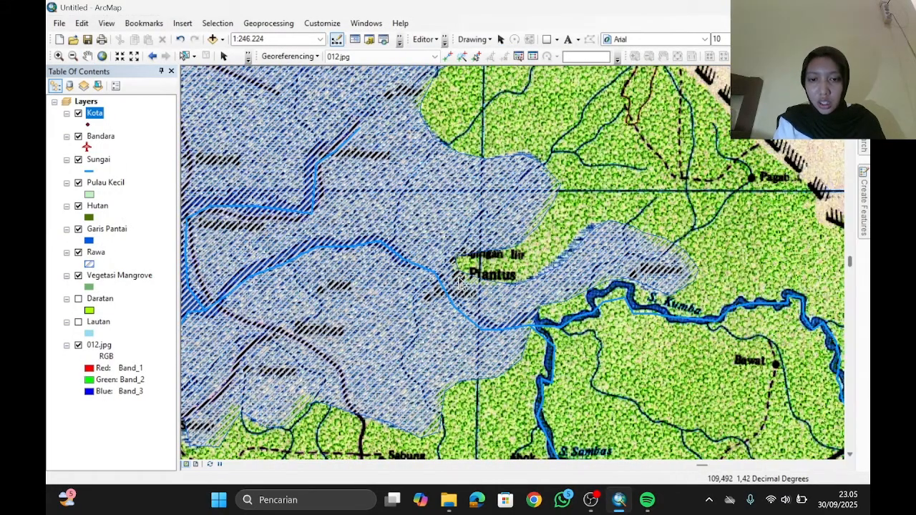
{"action": "left_click", "coordinate": [459, 278]}
{"action": "left_click", "coordinate": [445, 72]}
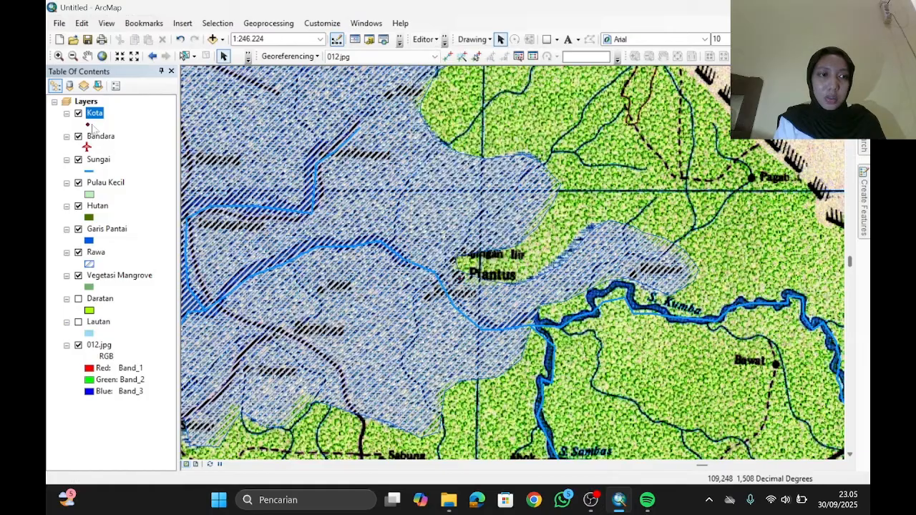
Change the Kota layer's symbol to a hollow circle.
{"action": "left_click", "coordinate": [88, 125]}
{"action": "scroll", "coordinate": [365, 265], "scroll_direction": "down", "scroll_amount": 3}
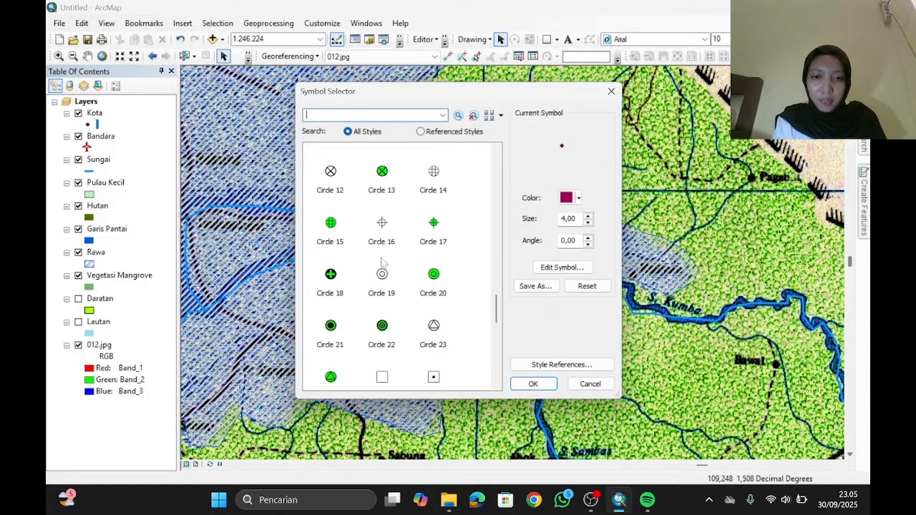
{"action": "scroll", "coordinate": [433, 236], "scroll_direction": "up", "scroll_amount": 2}
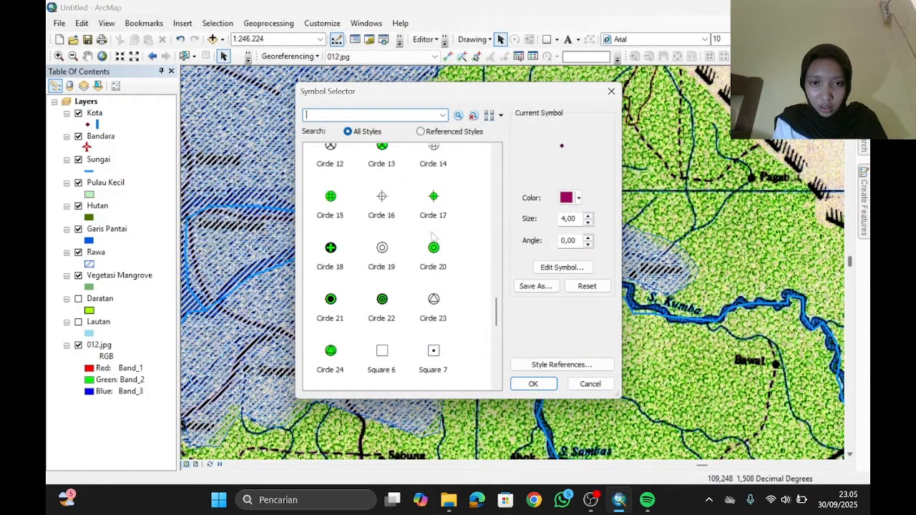
{"action": "scroll", "coordinate": [433, 237], "scroll_direction": "up", "scroll_amount": 3}
{"action": "left_click", "coordinate": [382, 224]}
{"action": "left_click", "coordinate": [533, 384]}
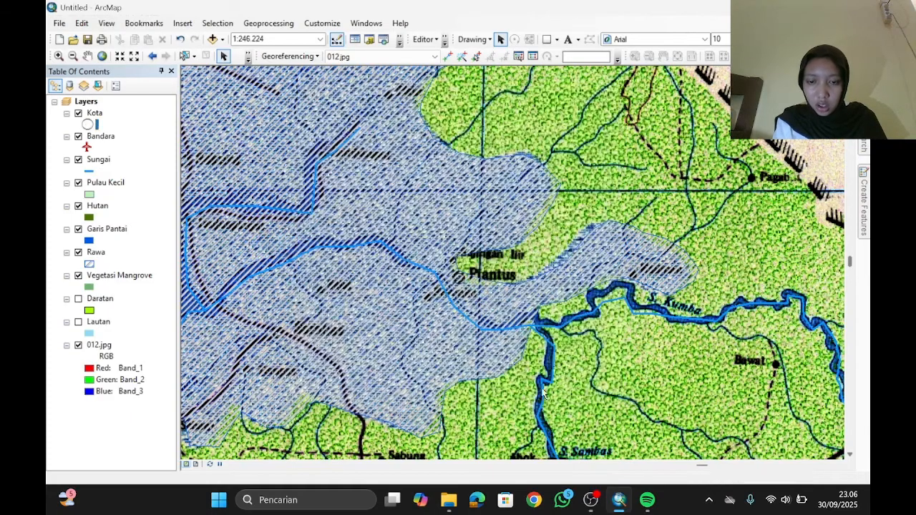
Check the Kota circle over the Daratan and Lautan layers, and turn off Daratan, Lautan and Vegetasi Mangrove.
{"action": "left_click", "coordinate": [78, 299]}
{"action": "left_click", "coordinate": [78, 322]}
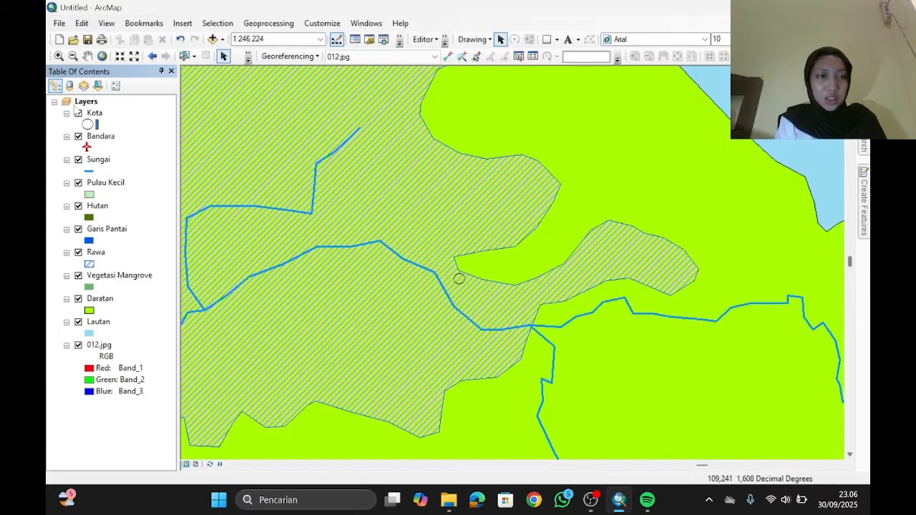
{"action": "left_click", "coordinate": [78, 298]}
{"action": "left_click", "coordinate": [78, 275]}
{"action": "left_click", "coordinate": [78, 322]}
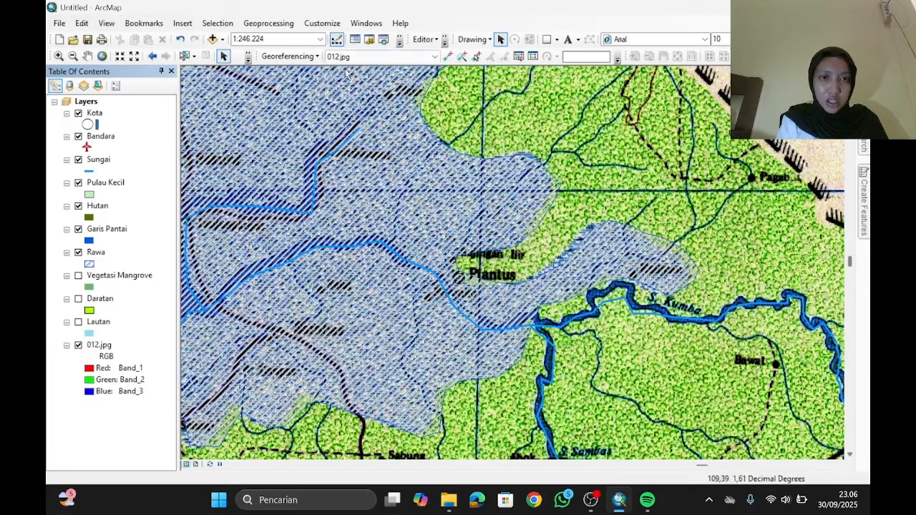
Search the scanned map along its southern edge and up to Tebas for another town circle.
{"action": "left_click", "coordinate": [87, 55]}
{"action": "left_click_drag", "start_coordinate": [658, 360], "coordinate": [640, 215]}
{"action": "left_click_drag", "start_coordinate": [625, 334], "coordinate": [644, 166]}
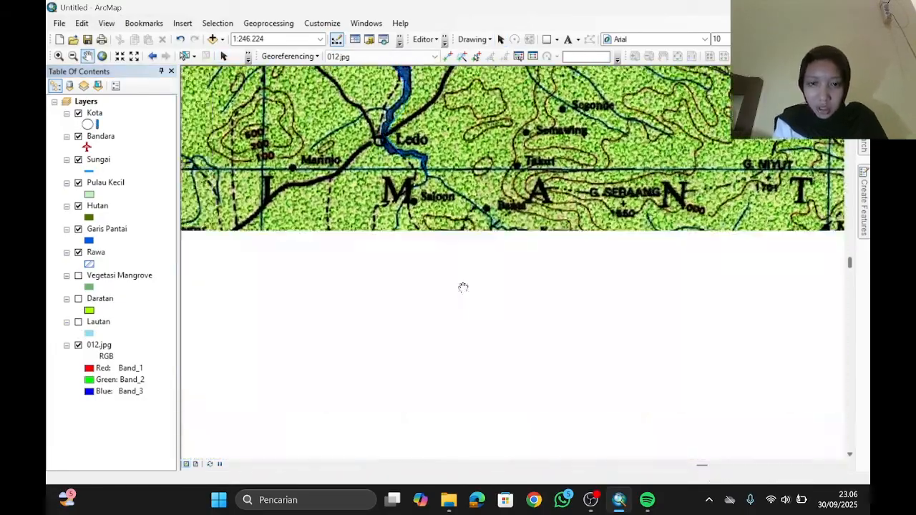
{"action": "left_click_drag", "start_coordinate": [687, 257], "coordinate": [290, 316]}
{"action": "left_click_drag", "start_coordinate": [638, 276], "coordinate": [345, 180]}
{"action": "left_click_drag", "start_coordinate": [687, 286], "coordinate": [361, 292]}
{"action": "mouse_move", "coordinate": [432, 238]}
{"action": "left_mouse_down"}
{"action": "mouse_move", "coordinate": [451, 264]}
{"action": "mouse_move", "coordinate": [751, 275]}
{"action": "left_mouse_up"}
{"action": "left_click_drag", "start_coordinate": [372, 275], "coordinate": [759, 297]}
{"action": "left_click_drag", "start_coordinate": [308, 276], "coordinate": [772, 304]}
{"action": "left_click_drag", "start_coordinate": [401, 304], "coordinate": [672, 290]}
{"action": "left_click_drag", "start_coordinate": [226, 355], "coordinate": [447, 333]}
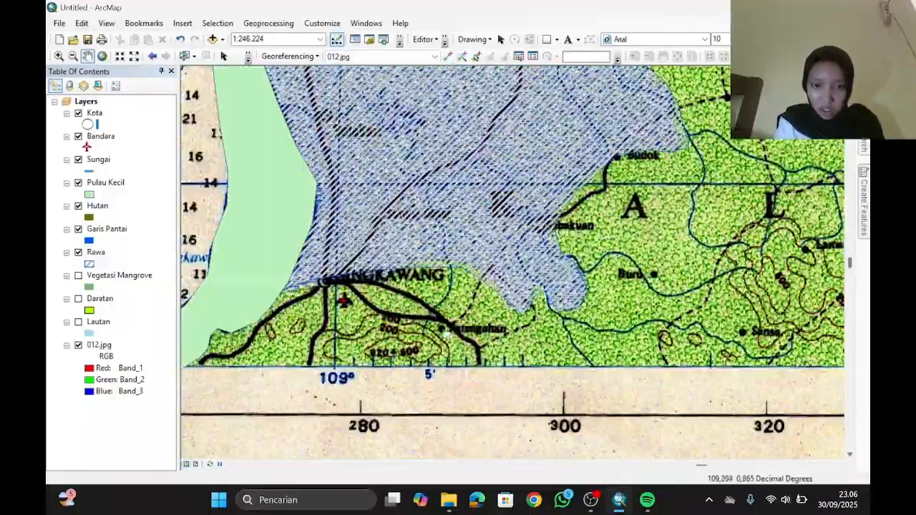
{"action": "left_click_drag", "start_coordinate": [585, 269], "coordinate": [395, 397]}
{"action": "left_click_drag", "start_coordinate": [469, 183], "coordinate": [393, 390]}
{"action": "left_click_drag", "start_coordinate": [277, 262], "coordinate": [394, 268]}
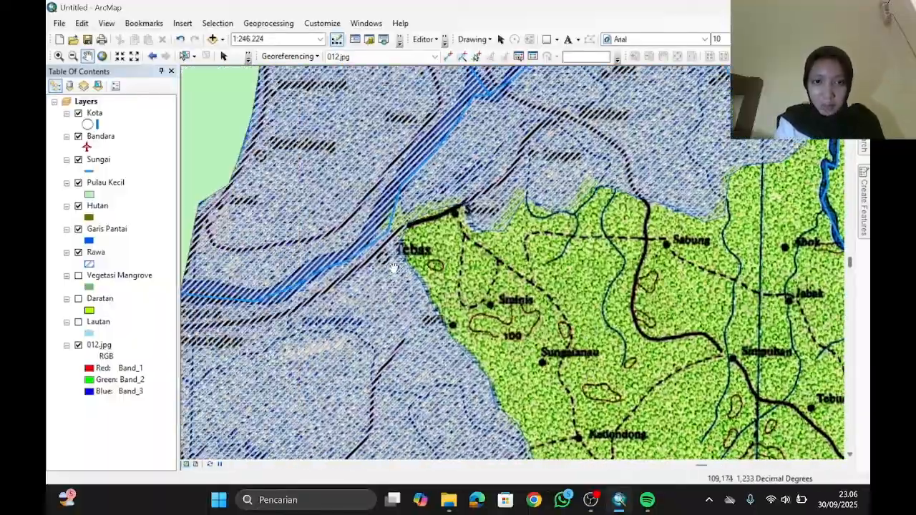
Place a second Kota point on the town circle beside Tebas and finish editing.
{"action": "left_click", "coordinate": [95, 113]}
{"action": "left_click", "coordinate": [864, 96]}
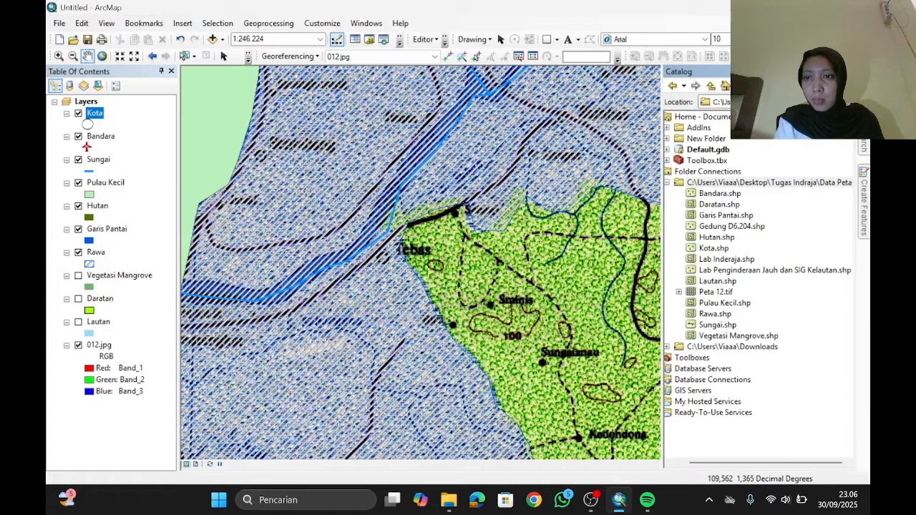
{"action": "left_click", "coordinate": [864, 208]}
{"action": "left_click", "coordinate": [705, 207]}
{"action": "left_click", "coordinate": [382, 259]}
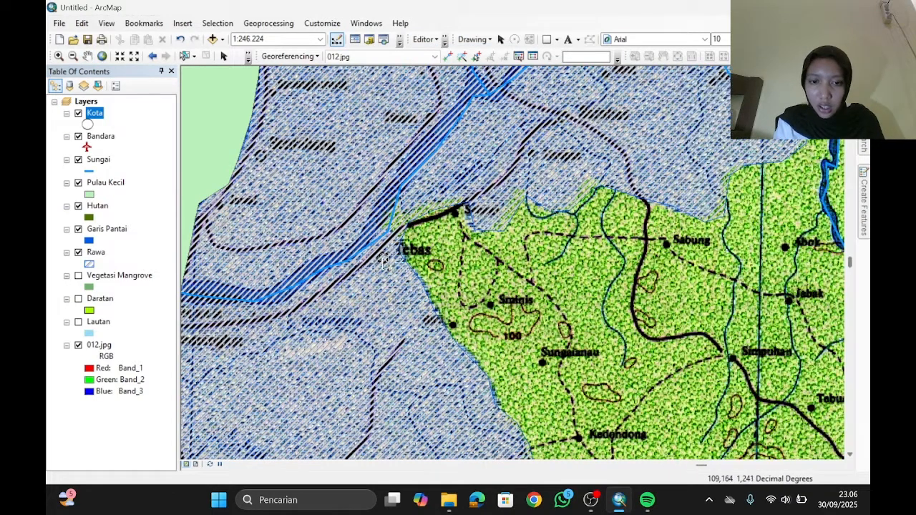
{"action": "left_click", "coordinate": [424, 39]}
{"action": "left_click", "coordinate": [447, 78]}
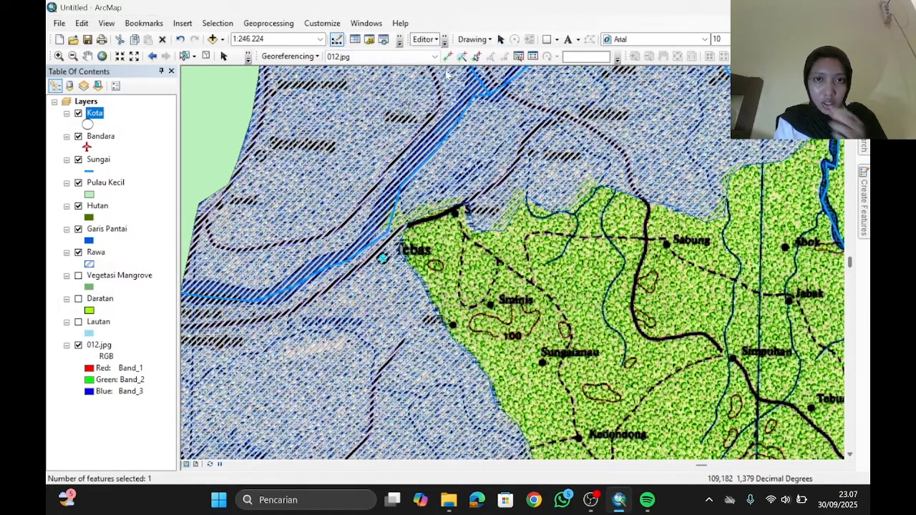
Turn Lautan, Daratan and Vegetasi Mangrove back on and review both Kota points and the coast up to the northern cape.
{"action": "left_click", "coordinate": [78, 322]}
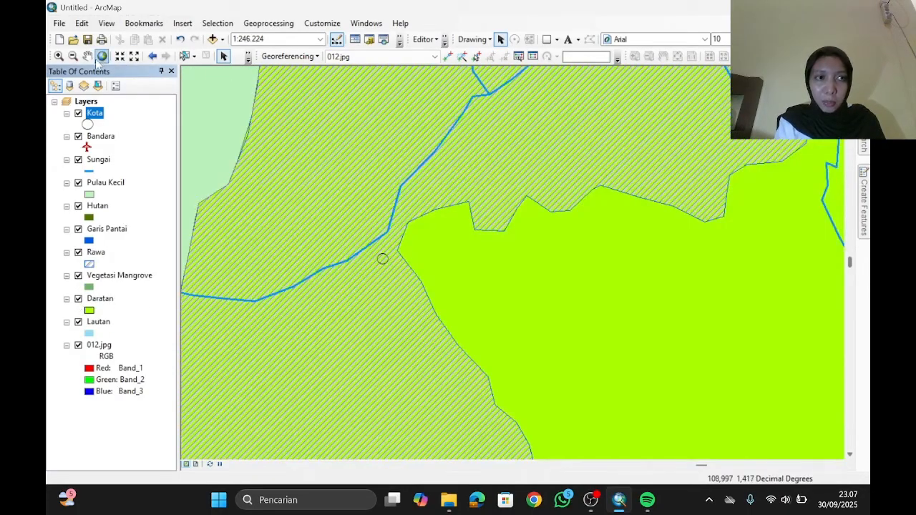
{"action": "left_click", "coordinate": [73, 56]}
{"action": "left_click_drag", "start_coordinate": [323, 117], "coordinate": [660, 354]}
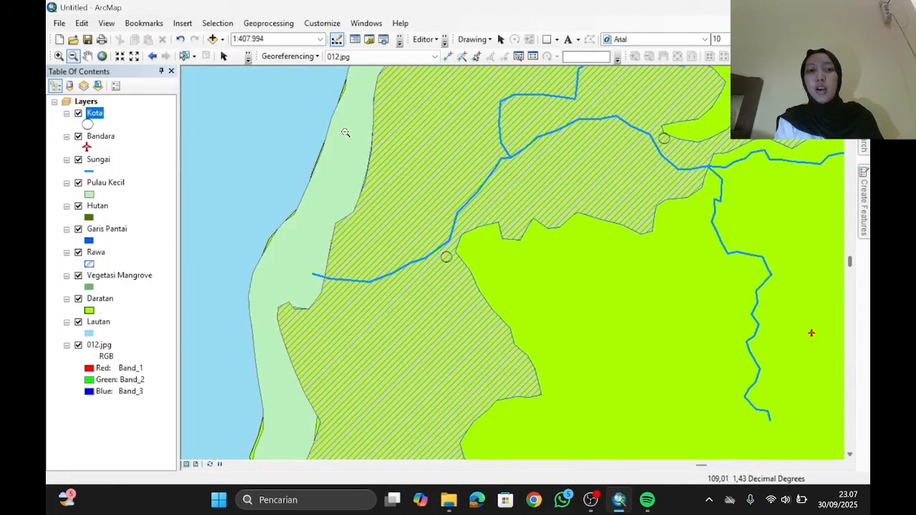
{"action": "left_click_drag", "start_coordinate": [345, 133], "coordinate": [720, 398]}
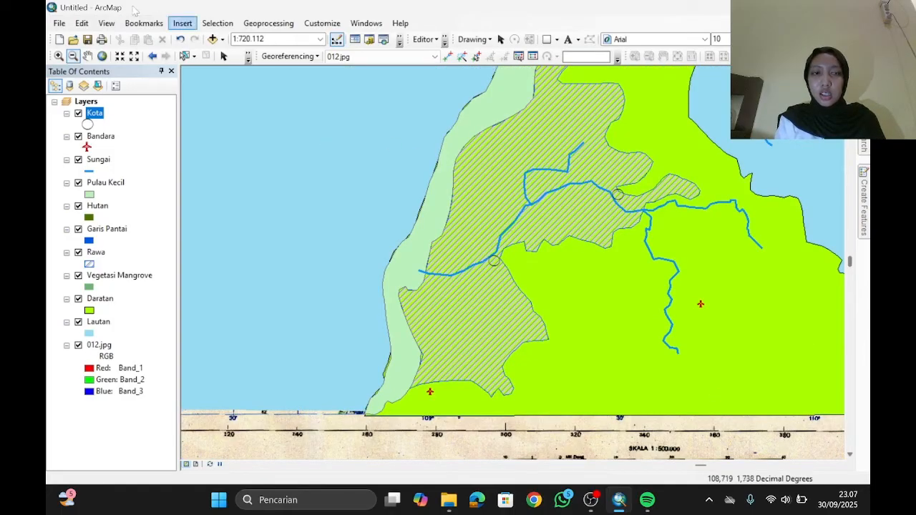
{"action": "left_click", "coordinate": [90, 58]}
{"action": "left_click_drag", "start_coordinate": [644, 231], "coordinate": [377, 295]}
{"action": "left_click_drag", "start_coordinate": [426, 215], "coordinate": [529, 343]}
{"action": "left_click_drag", "start_coordinate": [357, 190], "coordinate": [453, 263]}
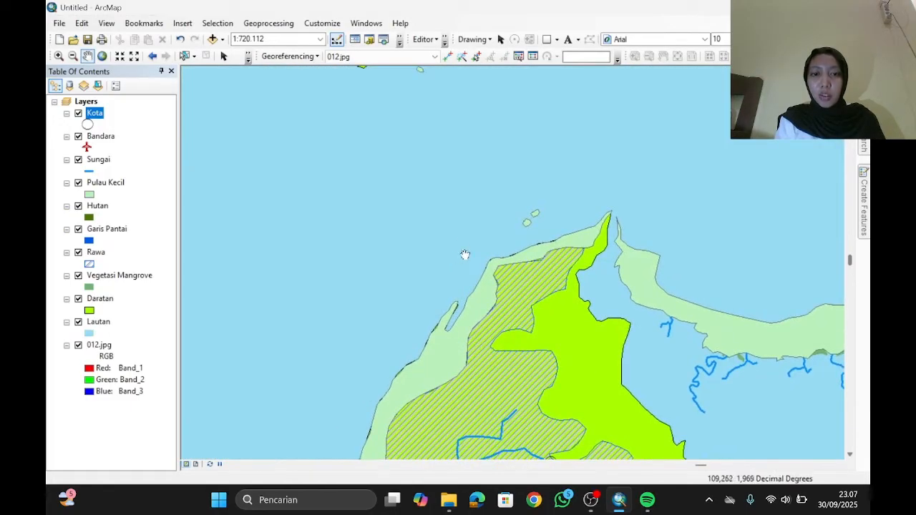
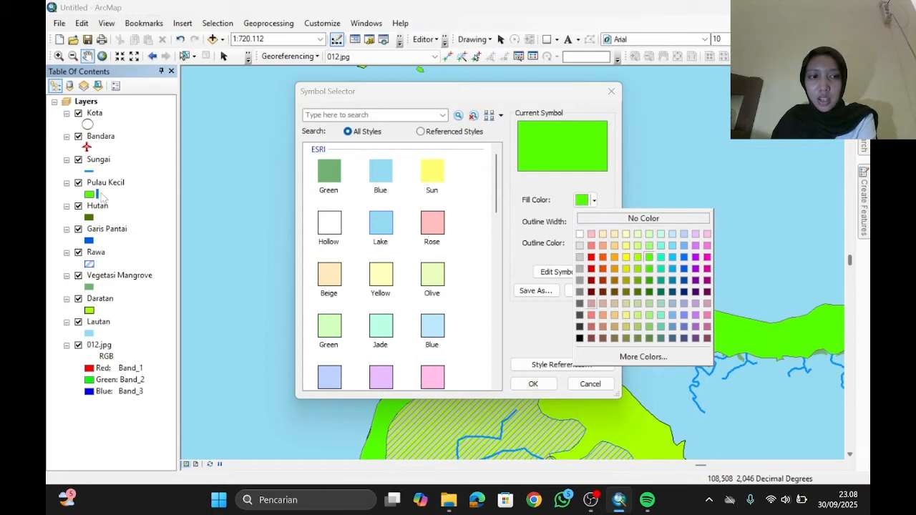
Fill the Pulau Kecil polygons with bright blue and compare them with the scan by hiding and restoring Lautan and Daratan.
{"action": "left_click", "coordinate": [672, 261]}
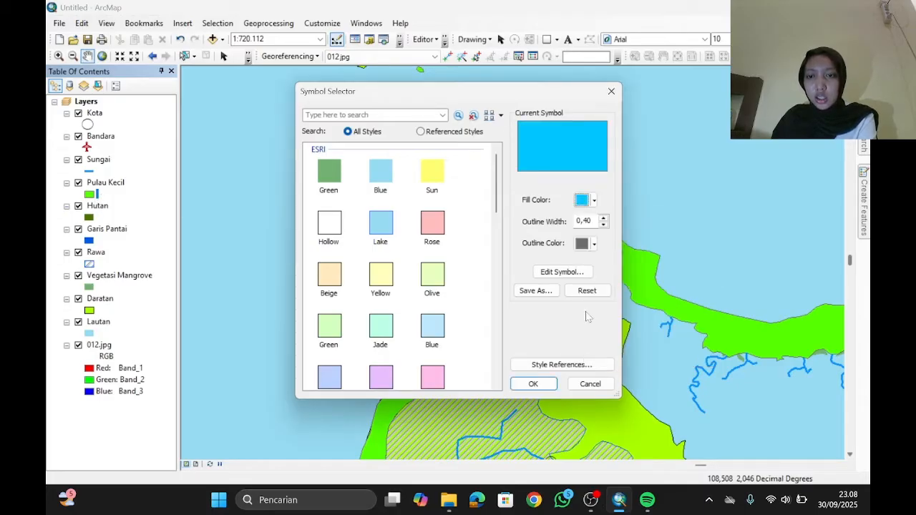
{"action": "left_click", "coordinate": [543, 384]}
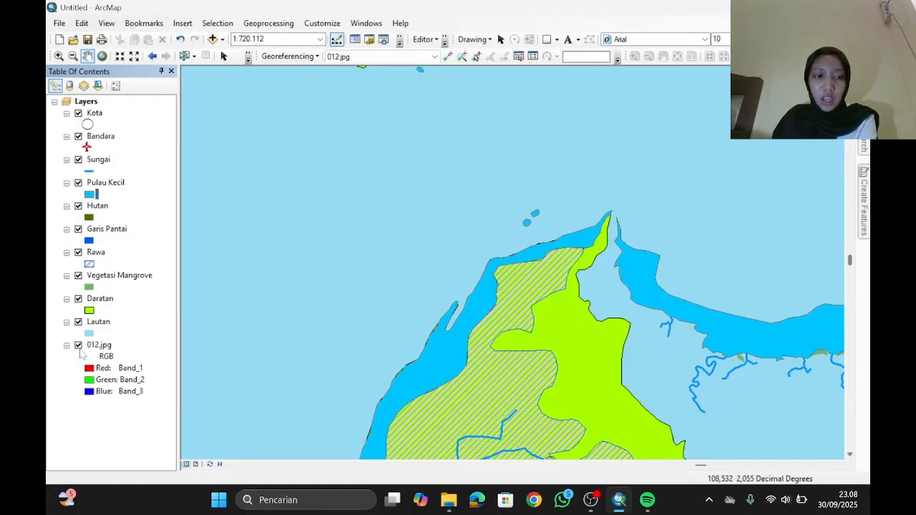
{"action": "left_click", "coordinate": [78, 322]}
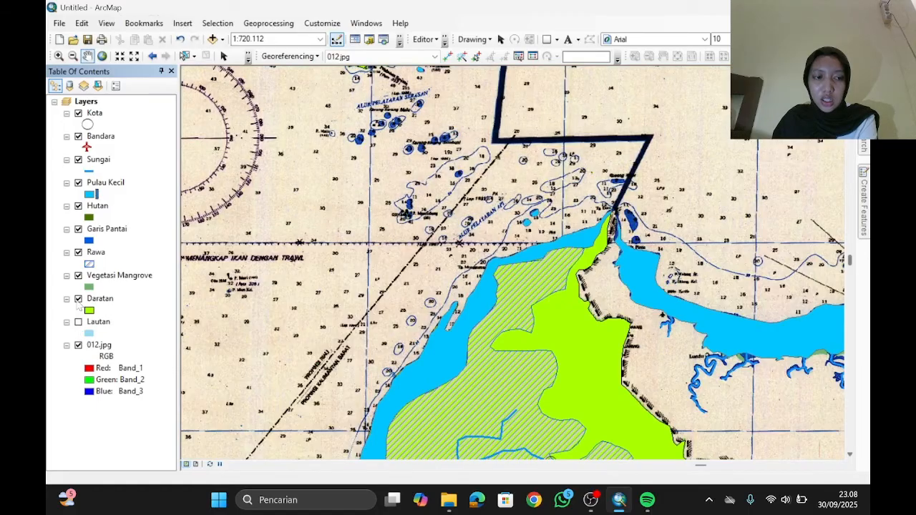
{"action": "left_click", "coordinate": [78, 298]}
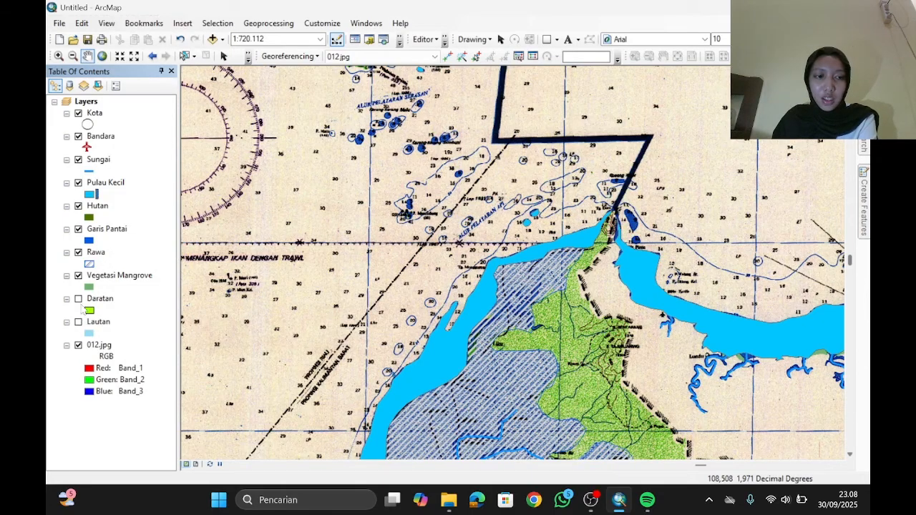
{"action": "left_click", "coordinate": [78, 299]}
{"action": "left_click", "coordinate": [78, 322]}
Examine the recoloured Pulau Kecil areas around the northern islands and along the mainland coast on the whole map.
{"action": "left_click_drag", "start_coordinate": [518, 262], "coordinate": [543, 325]}
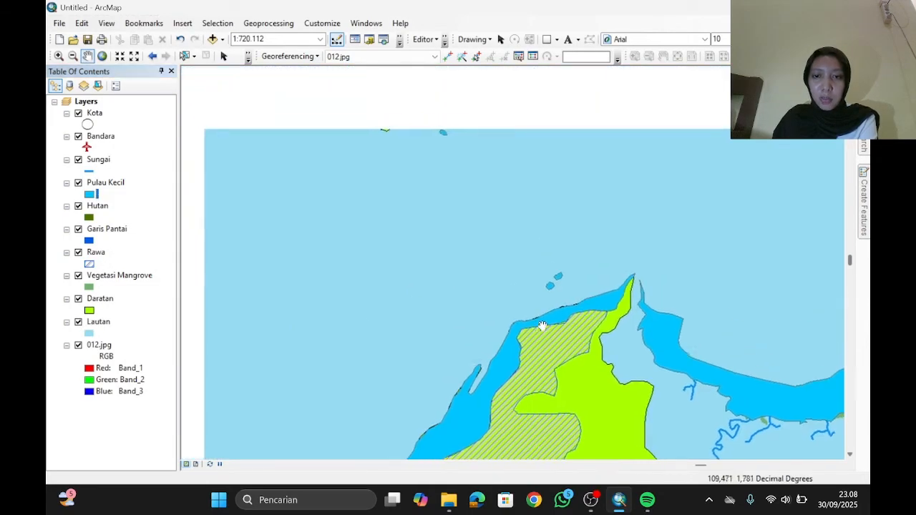
{"action": "scroll", "coordinate": [420, 206], "scroll_direction": "up", "scroll_amount": 3}
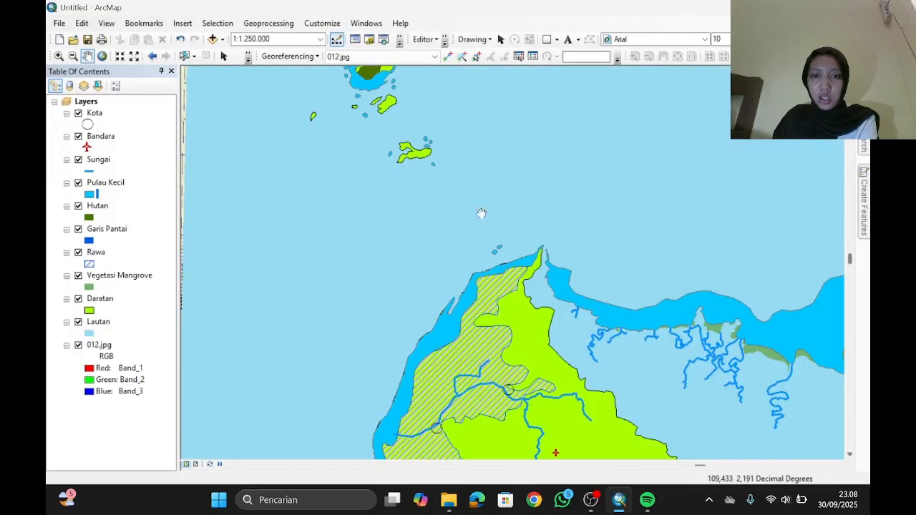
{"action": "left_click_drag", "start_coordinate": [428, 184], "coordinate": [482, 366]}
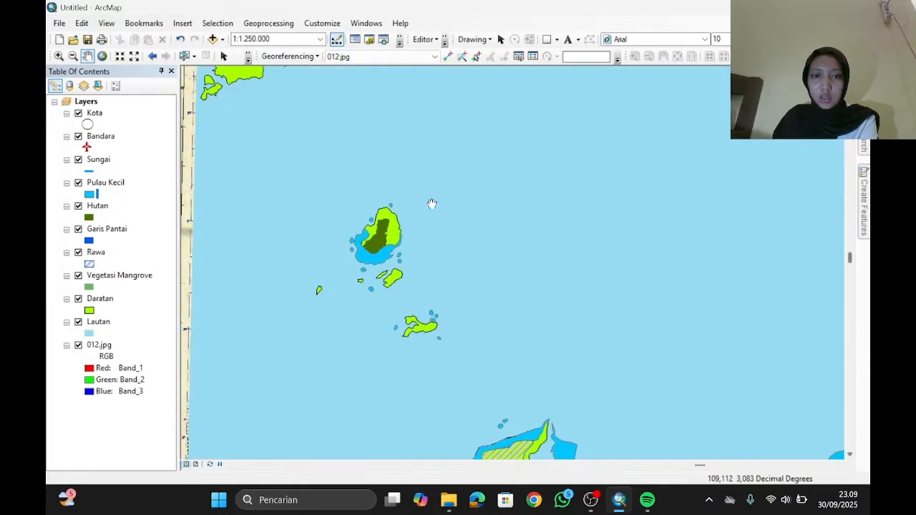
{"action": "left_click_drag", "start_coordinate": [432, 206], "coordinate": [478, 294]}
{"action": "left_click_drag", "start_coordinate": [327, 142], "coordinate": [376, 222]}
{"action": "left_click_drag", "start_coordinate": [476, 272], "coordinate": [371, 176]}
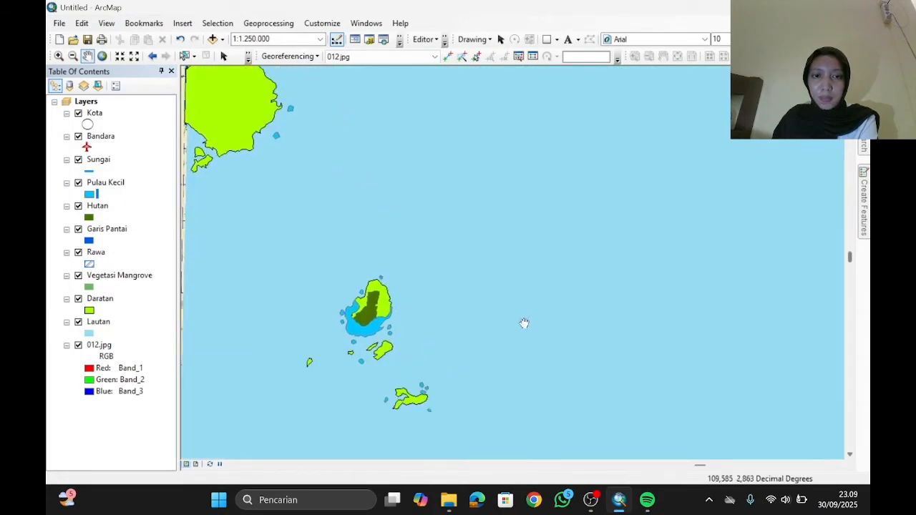
{"action": "left_click_drag", "start_coordinate": [528, 323], "coordinate": [514, 245]}
{"action": "scroll", "coordinate": [570, 259], "scroll_direction": "down", "scroll_amount": 2}
{"action": "scroll", "coordinate": [570, 260], "scroll_direction": "up", "scroll_amount": 5}
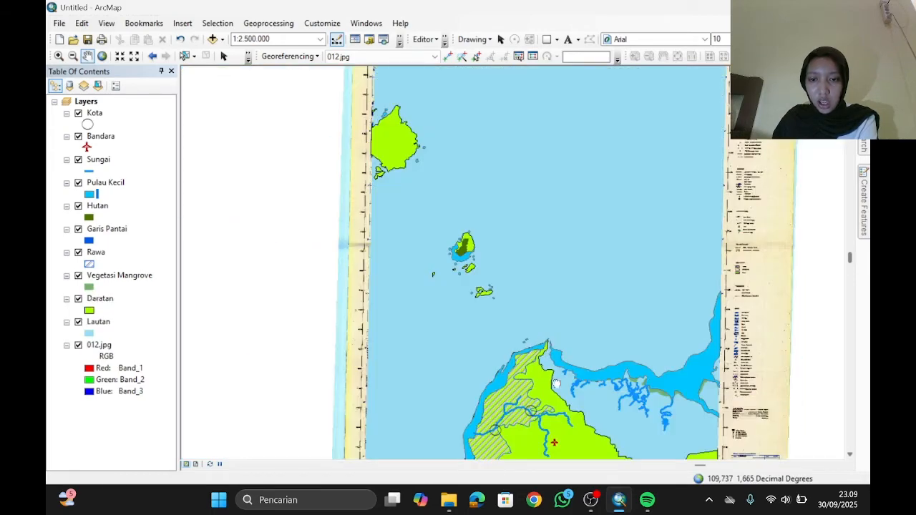
{"action": "left_click_drag", "start_coordinate": [554, 382], "coordinate": [511, 317]}
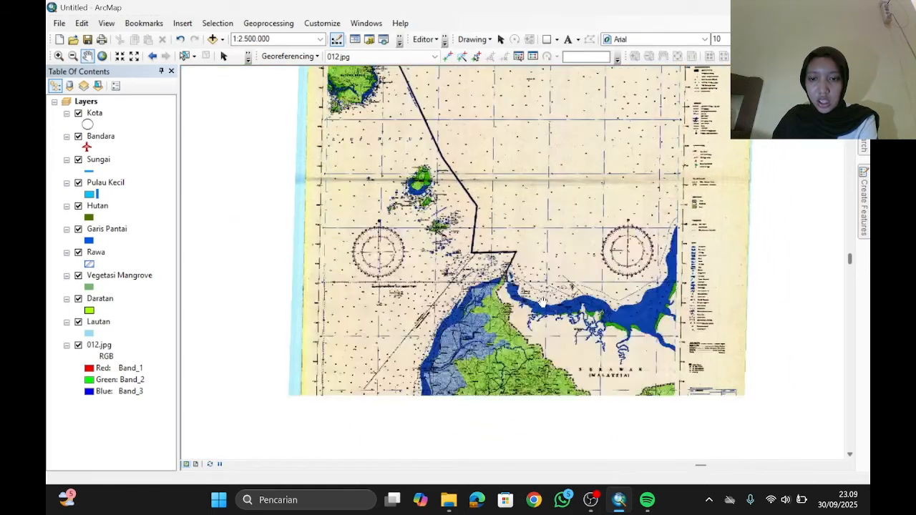
Examine the symbolized layers from the southern mainland coast up to the northern islands, ending with the whole map sheet.
{"action": "scroll", "coordinate": [513, 307], "scroll_direction": "down", "scroll_amount": 4}
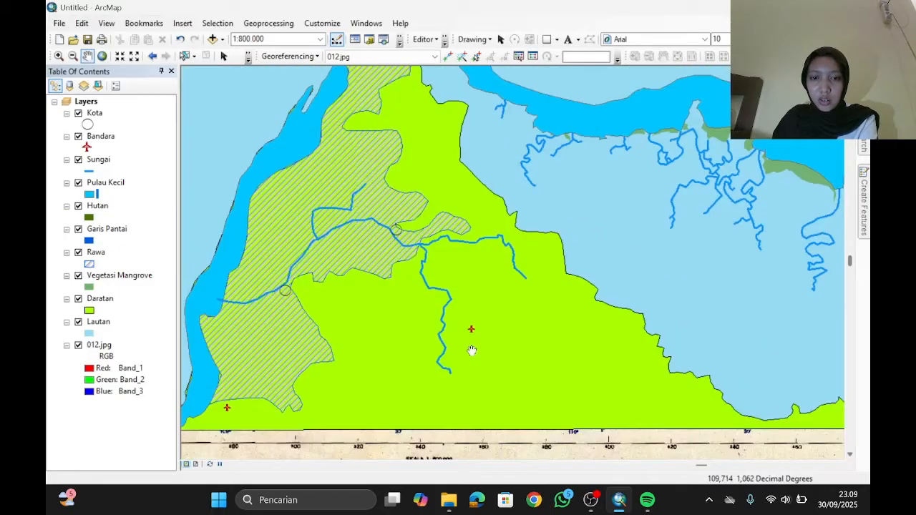
{"action": "left_click_drag", "start_coordinate": [464, 335], "coordinate": [505, 302]}
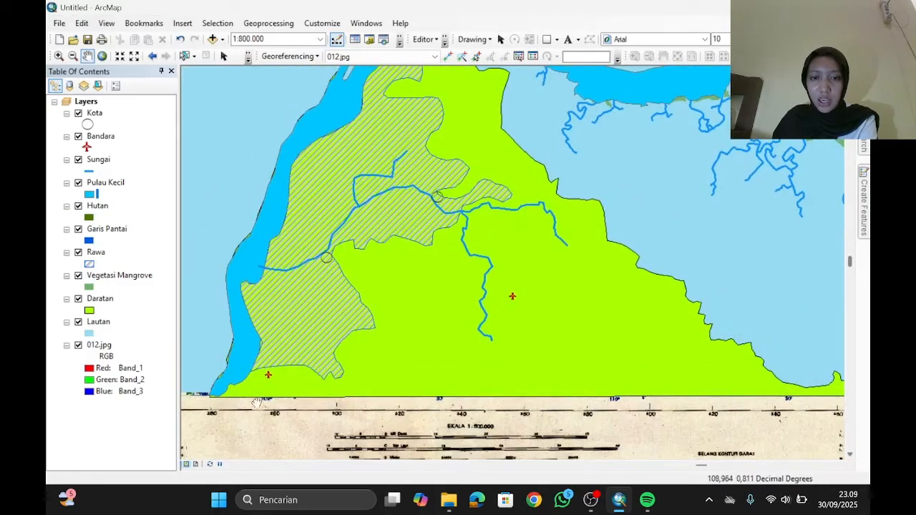
{"action": "left_click_drag", "start_coordinate": [581, 290], "coordinate": [557, 343]}
{"action": "left_click_drag", "start_coordinate": [358, 178], "coordinate": [454, 294]}
{"action": "left_click_drag", "start_coordinate": [424, 212], "coordinate": [451, 322]}
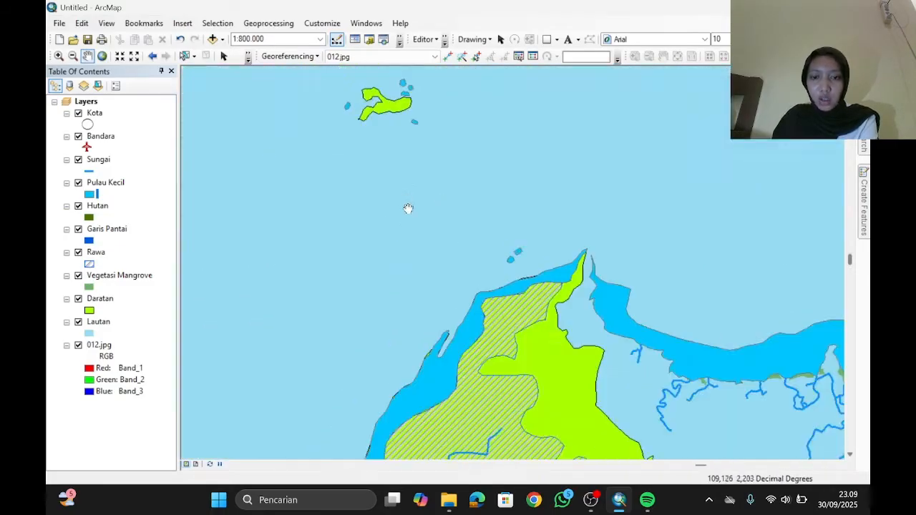
{"action": "left_click_drag", "start_coordinate": [392, 170], "coordinate": [396, 176]}
{"action": "left_click_drag", "start_coordinate": [463, 401], "coordinate": [451, 322]}
{"action": "left_click_drag", "start_coordinate": [447, 385], "coordinate": [435, 280]}
{"action": "left_click_drag", "start_coordinate": [400, 143], "coordinate": [441, 309]}
{"action": "left_click_drag", "start_coordinate": [420, 109], "coordinate": [475, 338]}
{"action": "left_click_drag", "start_coordinate": [422, 178], "coordinate": [433, 290]}
{"action": "left_click_drag", "start_coordinate": [308, 129], "coordinate": [365, 293]}
{"action": "left_click_drag", "start_coordinate": [281, 75], "coordinate": [345, 221]}
{"action": "left_click_drag", "start_coordinate": [410, 173], "coordinate": [394, 382]}
{"action": "scroll", "coordinate": [421, 298], "scroll_direction": "down", "scroll_amount": 3}
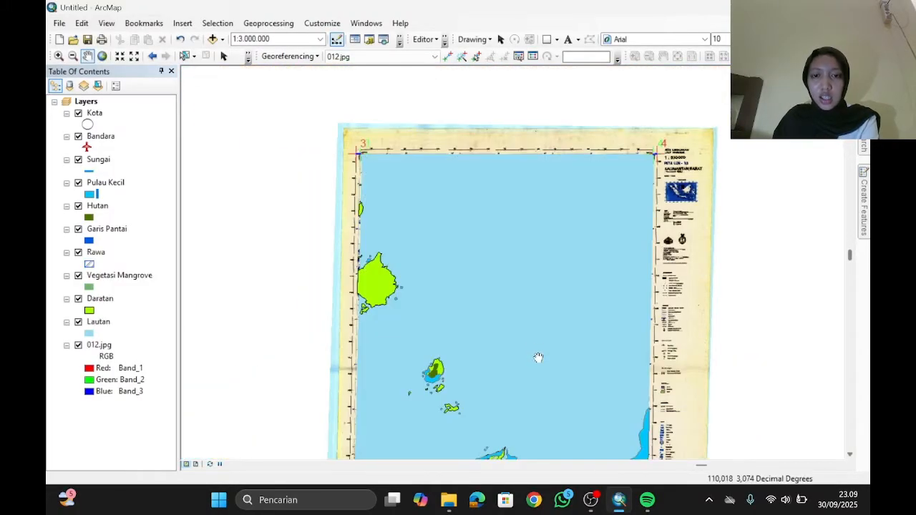
{"action": "left_click_drag", "start_coordinate": [537, 357], "coordinate": [524, 291]}
{"action": "scroll", "coordinate": [524, 291], "scroll_direction": "up", "scroll_amount": 1}
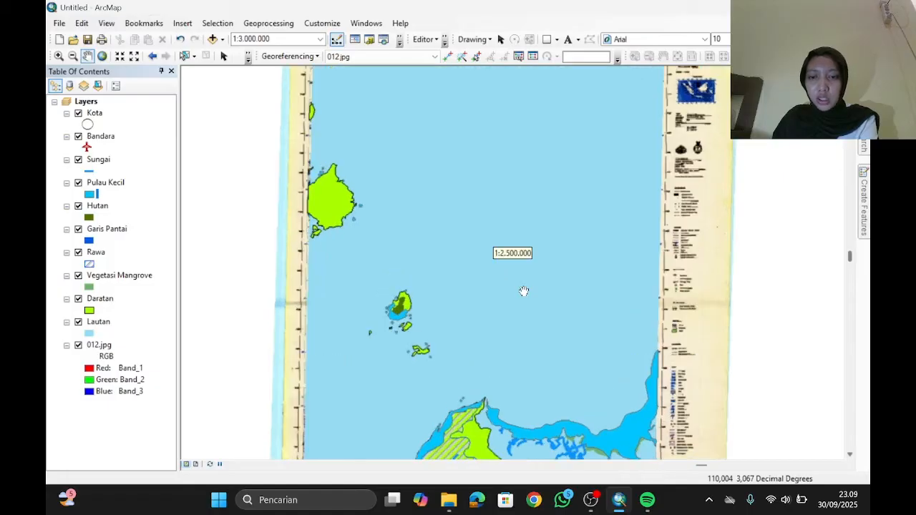
{"action": "scroll", "coordinate": [524, 292], "scroll_direction": "down", "scroll_amount": 2}
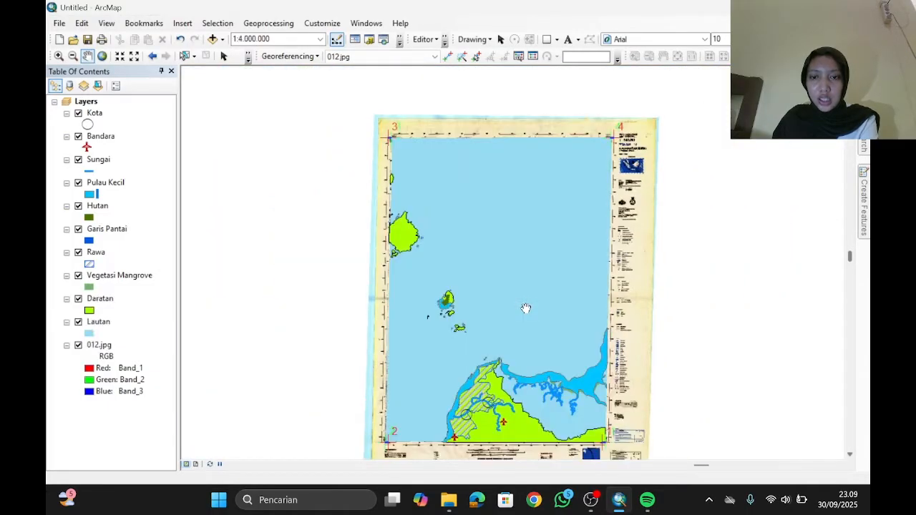
Set the page to A4 landscape and switch the map to layout view.
{"action": "left_click", "coordinate": [59, 23]}
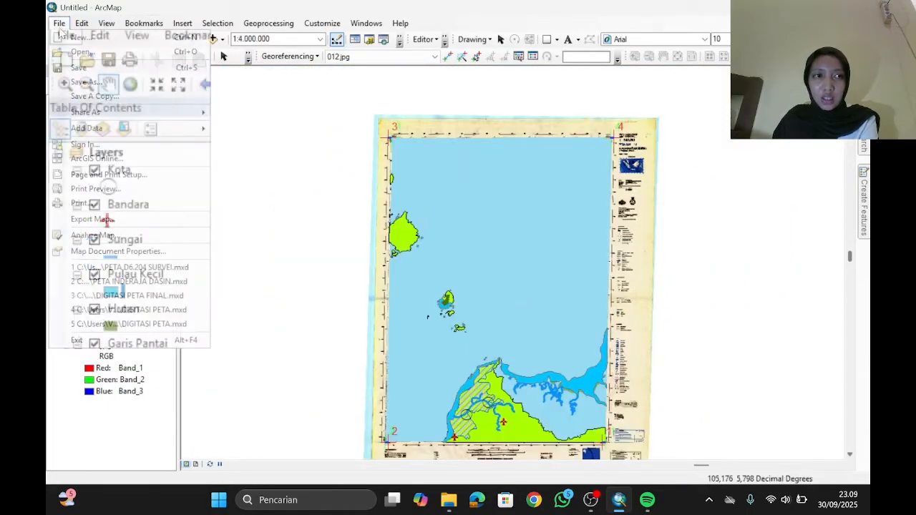
{"action": "left_click", "coordinate": [139, 180]}
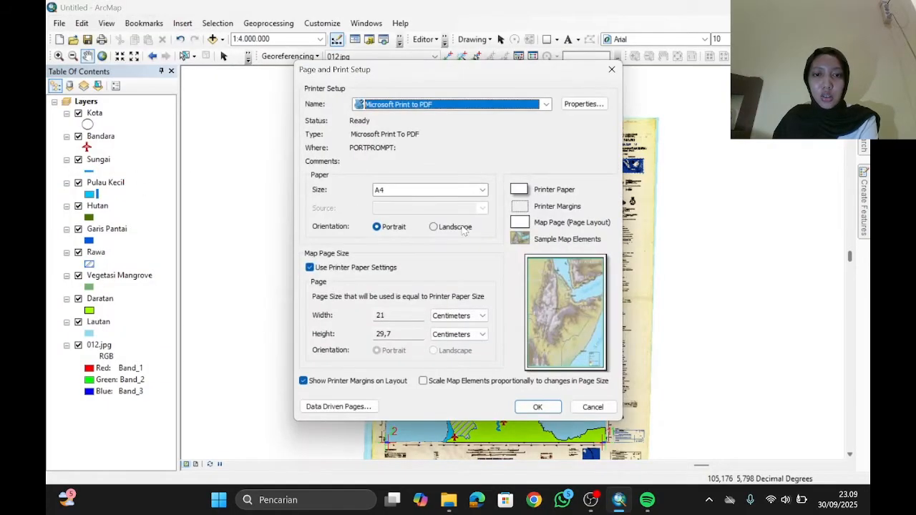
{"action": "left_click", "coordinate": [461, 228]}
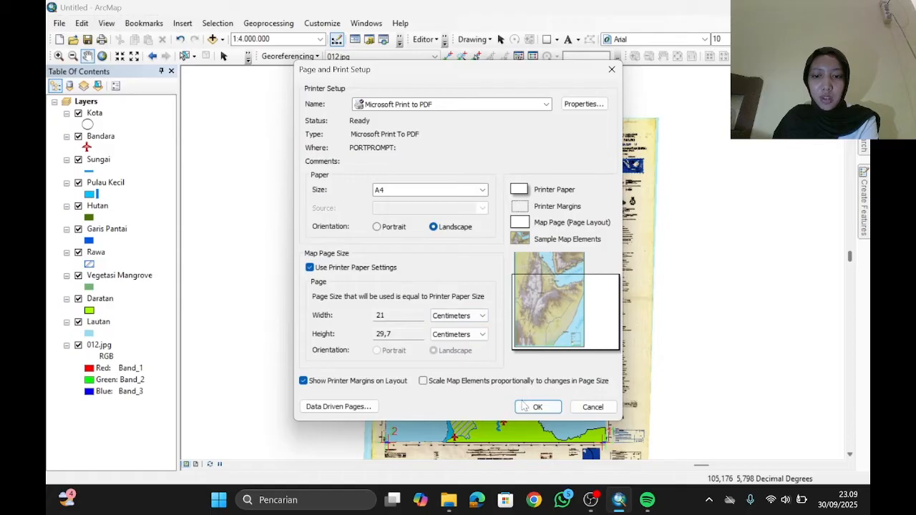
{"action": "left_click", "coordinate": [536, 406]}
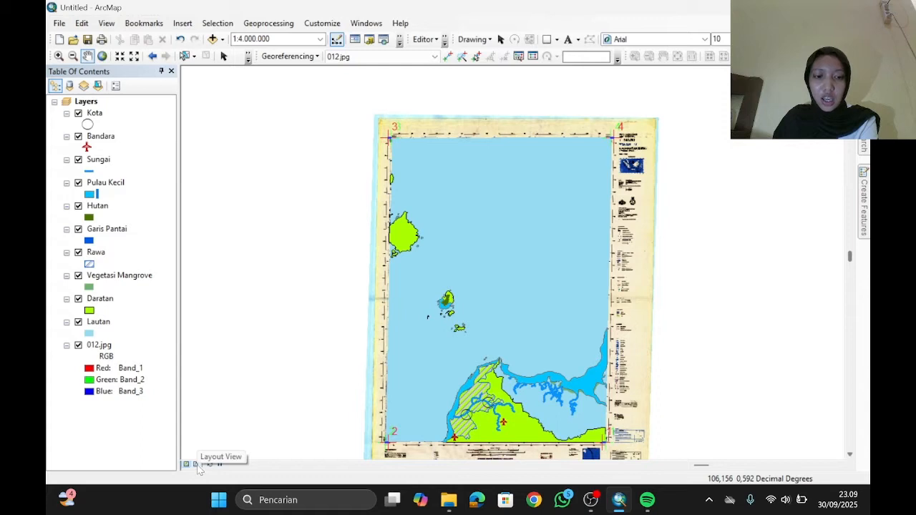
{"action": "left_click", "coordinate": [197, 464]}
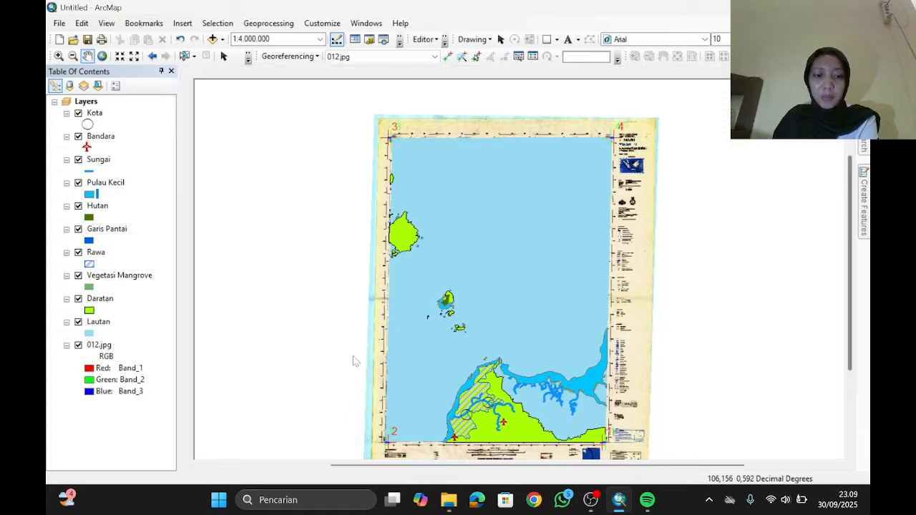
Hide the 012.jpg scan and lower the data frame's upper edge until the frame fits inside the landscape page.
{"action": "left_click", "coordinate": [79, 345]}
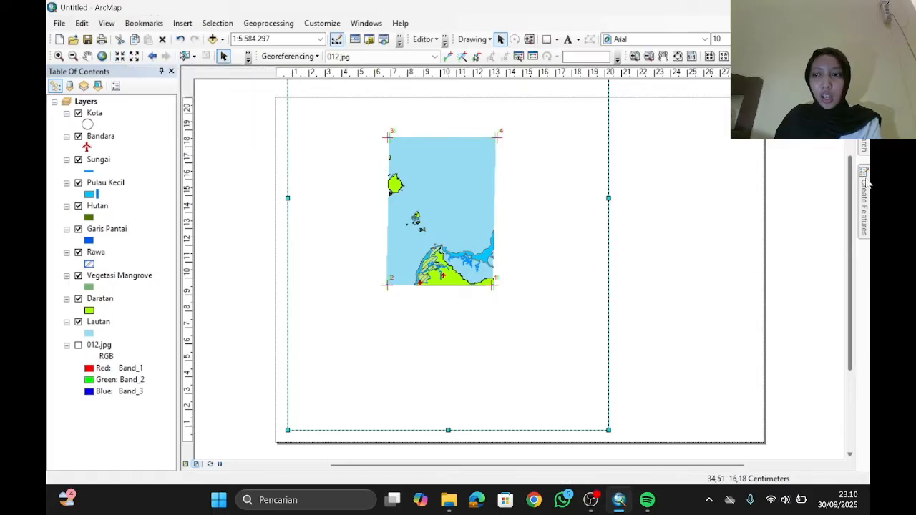
{"action": "left_click", "coordinate": [850, 72]}
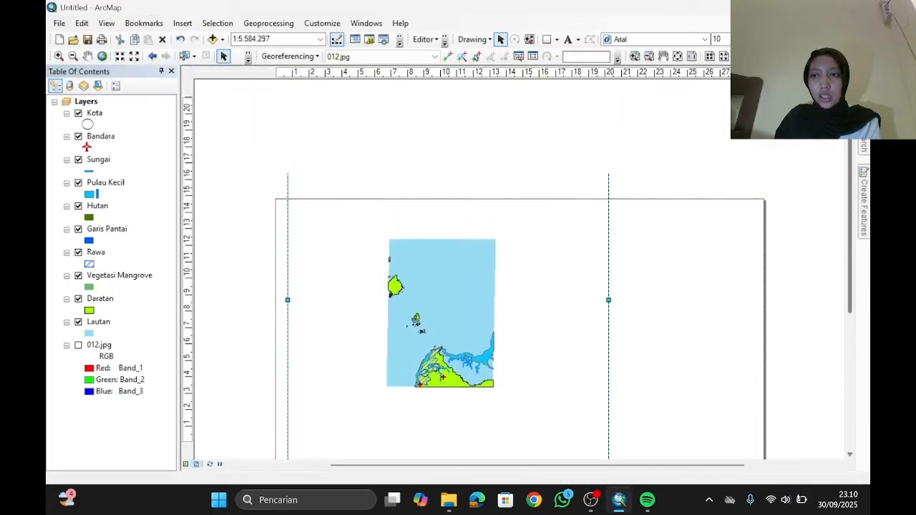
{"action": "left_click_drag", "start_coordinate": [448, 105], "coordinate": [439, 251]}
{"action": "left_click_drag", "start_coordinate": [851, 256], "coordinate": [850, 380]}
{"action": "left_click_drag", "start_coordinate": [850, 286], "coordinate": [850, 228]}
Enlarge the map to 1:2.000.000 and position it within the data frame.
{"action": "left_click", "coordinate": [121, 57]}
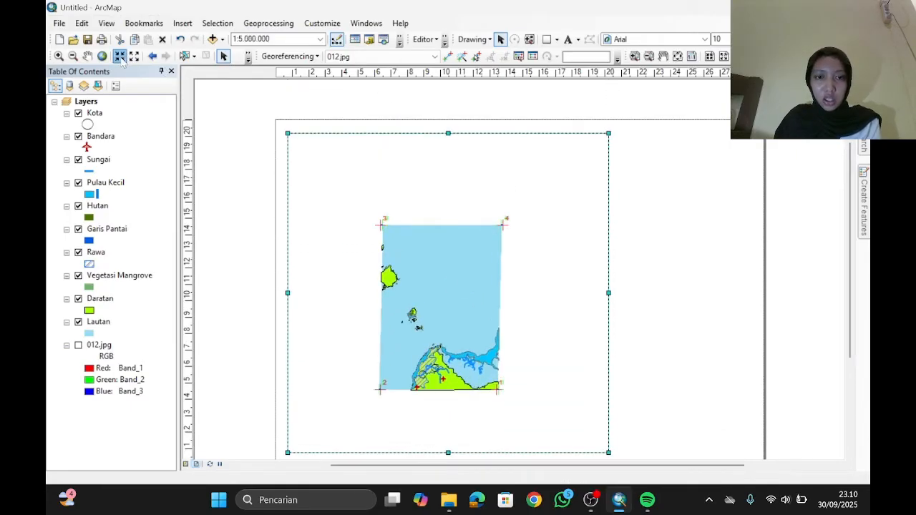
{"action": "left_click", "coordinate": [120, 57]}
{"action": "left_click", "coordinate": [120, 56]}
{"action": "left_click", "coordinate": [86, 55]}
{"action": "left_click_drag", "start_coordinate": [472, 420], "coordinate": [470, 334]}
{"action": "left_click", "coordinate": [673, 326]}
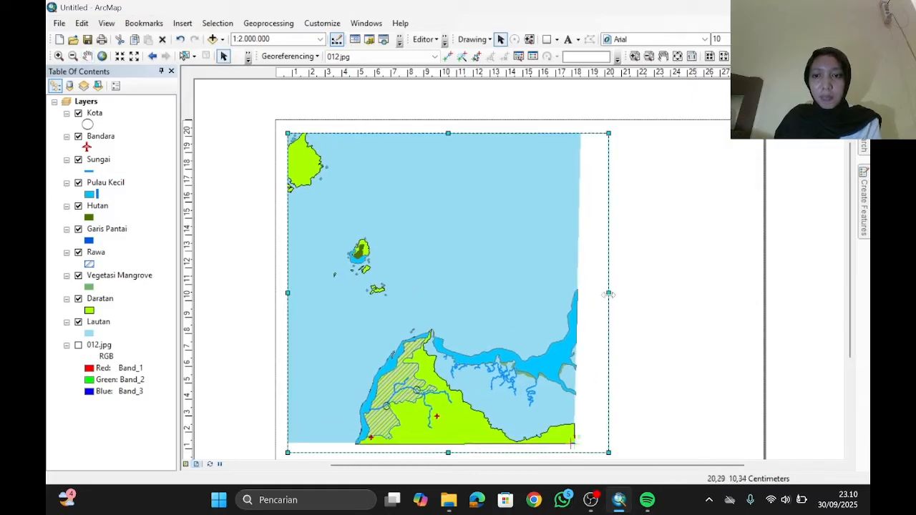
Narrow the data frame from its right side to the map's width and shift the map to fill it.
{"action": "left_click_drag", "start_coordinate": [609, 293], "coordinate": [571, 293]}
{"action": "left_click", "coordinate": [87, 56]}
{"action": "left_click_drag", "start_coordinate": [385, 237], "coordinate": [405, 251]}
{"action": "left_click_drag", "start_coordinate": [445, 365], "coordinate": [447, 363]}
Raise the data frame's upper edge slightly, nudge the map to fill the frame and deselect it.
{"action": "left_click", "coordinate": [224, 57]}
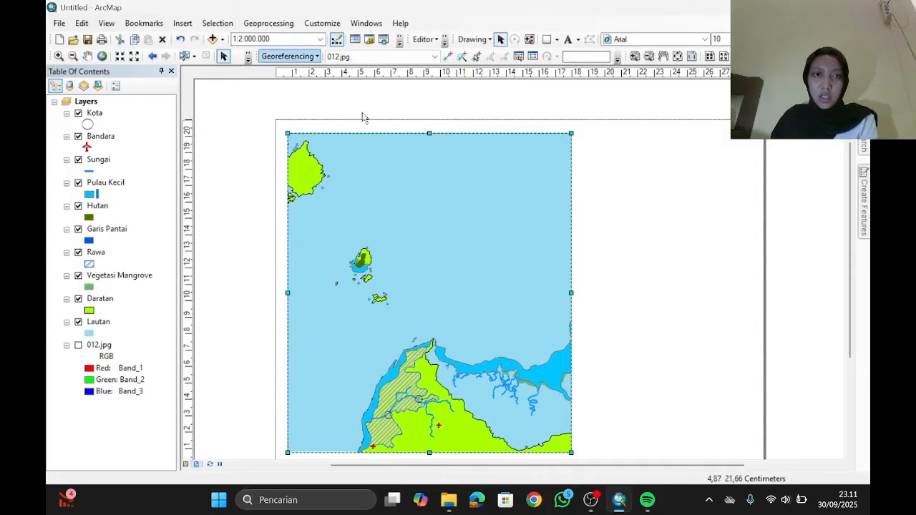
{"action": "left_click_drag", "start_coordinate": [429, 133], "coordinate": [428, 131]}
{"action": "left_click", "coordinate": [88, 57]}
{"action": "left_click_drag", "start_coordinate": [420, 392], "coordinate": [421, 394]}
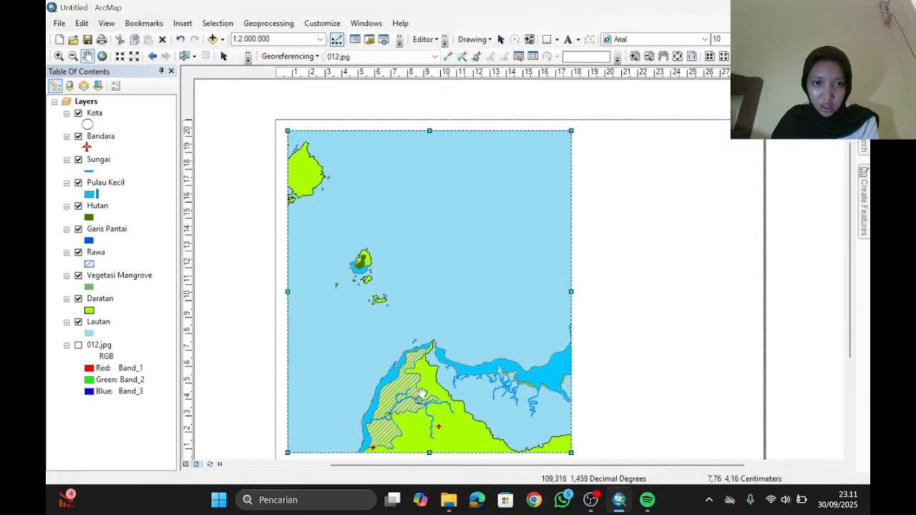
{"action": "left_click", "coordinate": [224, 56]}
{"action": "left_click", "coordinate": [380, 105]}
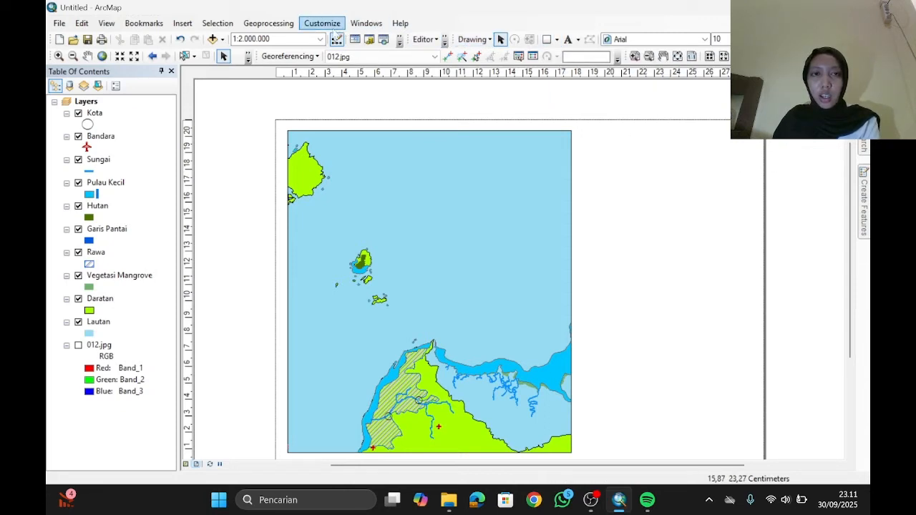
{"action": "left_click", "coordinate": [334, 25]}
{"action": "mouse_move", "coordinate": [336, 37]}
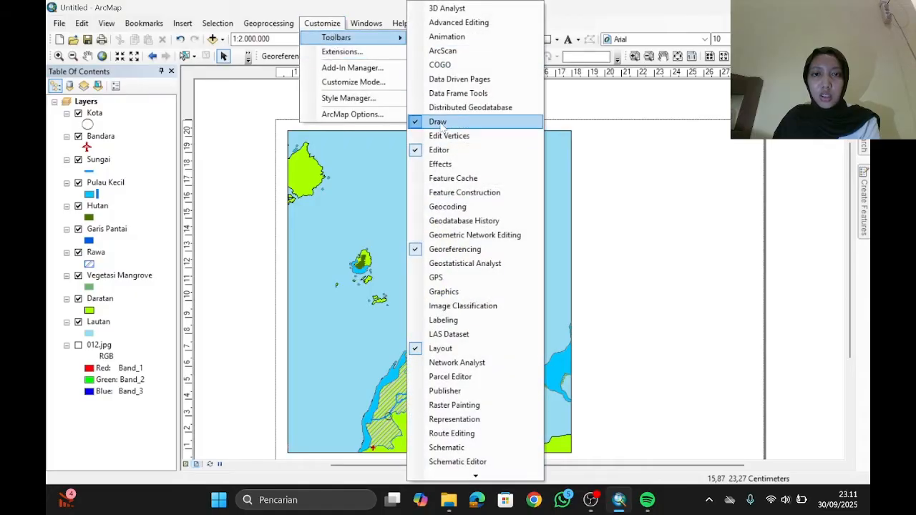
{"action": "left_click", "coordinate": [341, 22]}
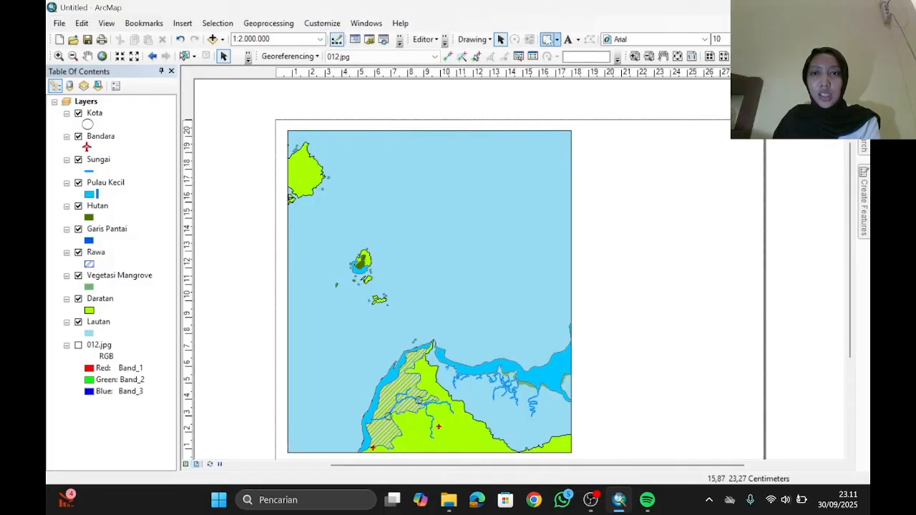
Place layout guides around the data frame, the upper one at 20,50 cm, plus a vertical guide at 29,20 cm near the page's right edge.
{"action": "left_click", "coordinate": [549, 39]}
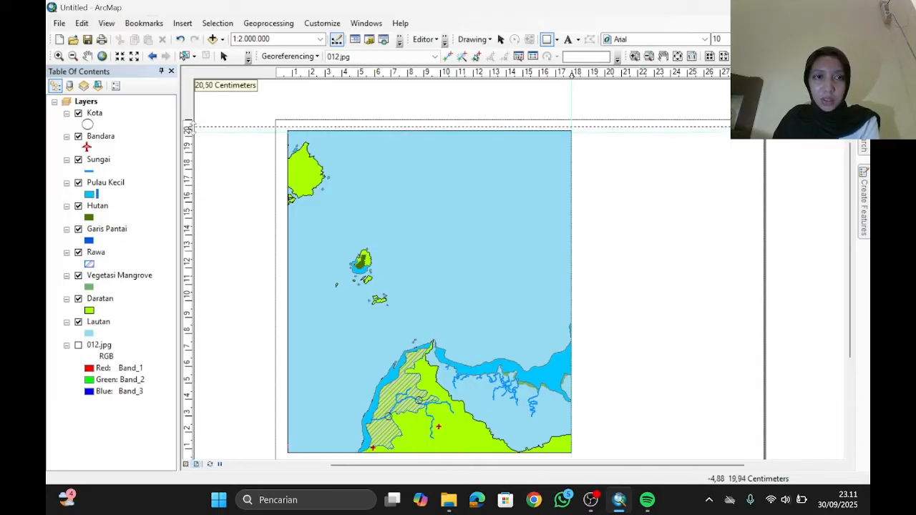
{"action": "left_click_drag", "start_coordinate": [189, 129], "coordinate": [189, 127]}
{"action": "mouse_move", "coordinate": [285, 74]}
{"action": "left_mouse_down"}
{"action": "mouse_move", "coordinate": [286, 88]}
{"action": "mouse_move", "coordinate": [284, 74]}
{"action": "left_mouse_up"}
{"action": "left_click_drag", "start_coordinate": [849, 226], "coordinate": [849, 268]}
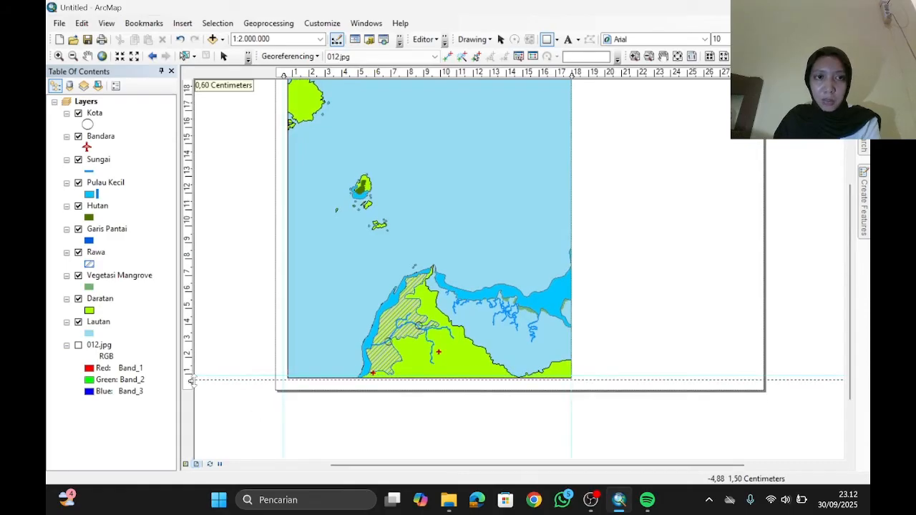
{"action": "left_click_drag", "start_coordinate": [192, 380], "coordinate": [192, 382]}
{"action": "left_click_drag", "start_coordinate": [851, 256], "coordinate": [850, 219]}
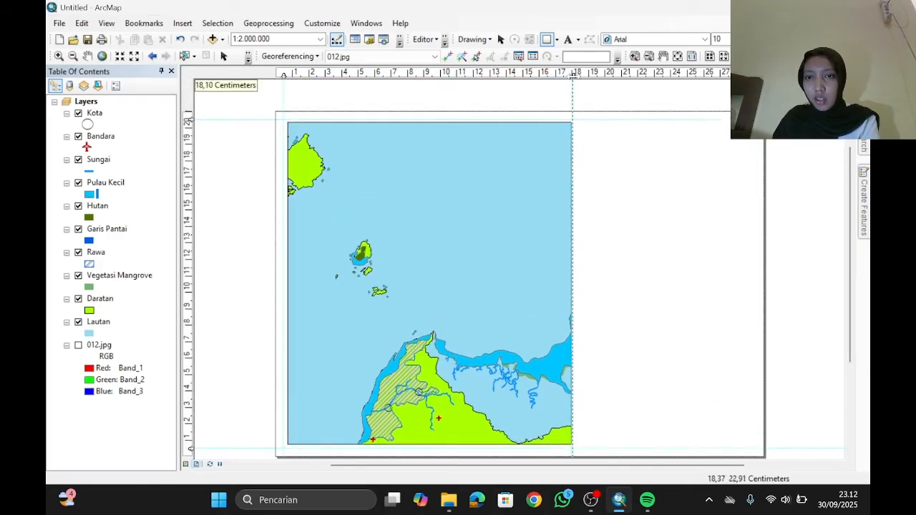
{"action": "left_click", "coordinate": [574, 74]}
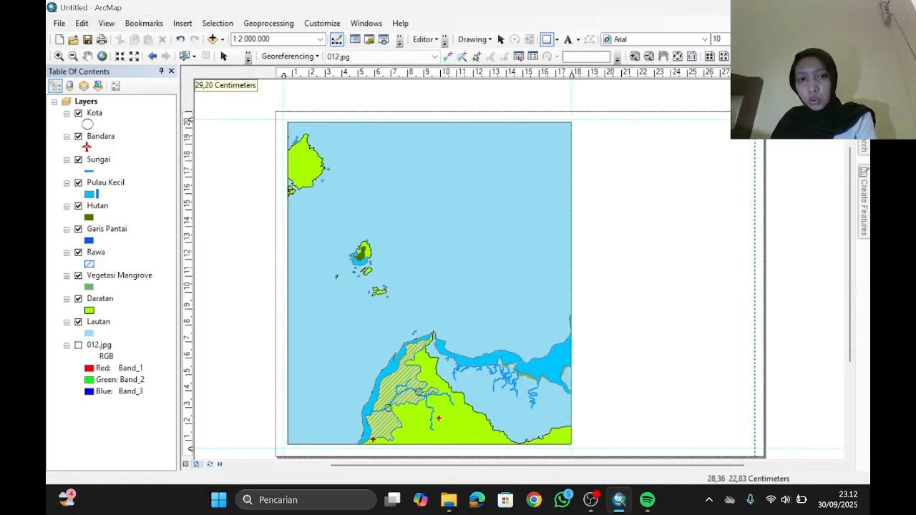
{"action": "left_click", "coordinate": [755, 74]}
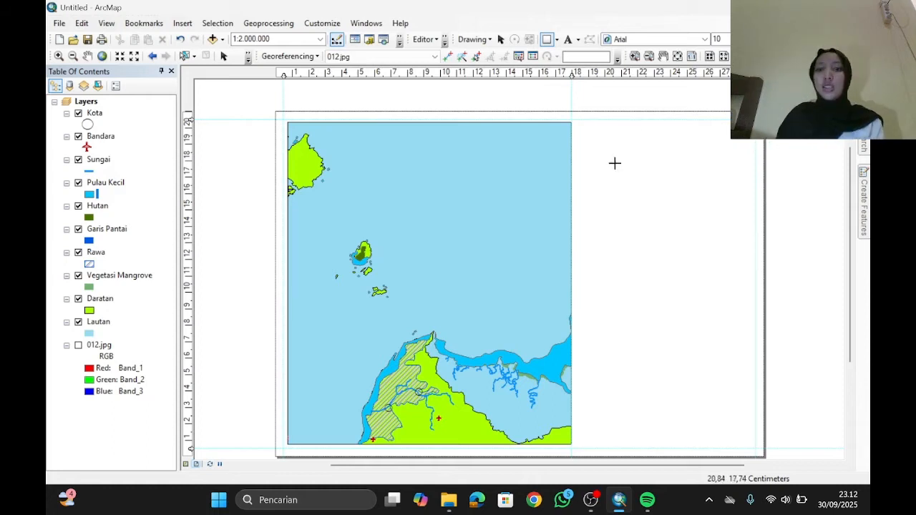
Stretch the data frame's corners to the surrounding guides and shift the map so Lautan and Daratan fill the frame.
{"action": "left_click", "coordinate": [224, 55]}
{"action": "left_click", "coordinate": [566, 287]}
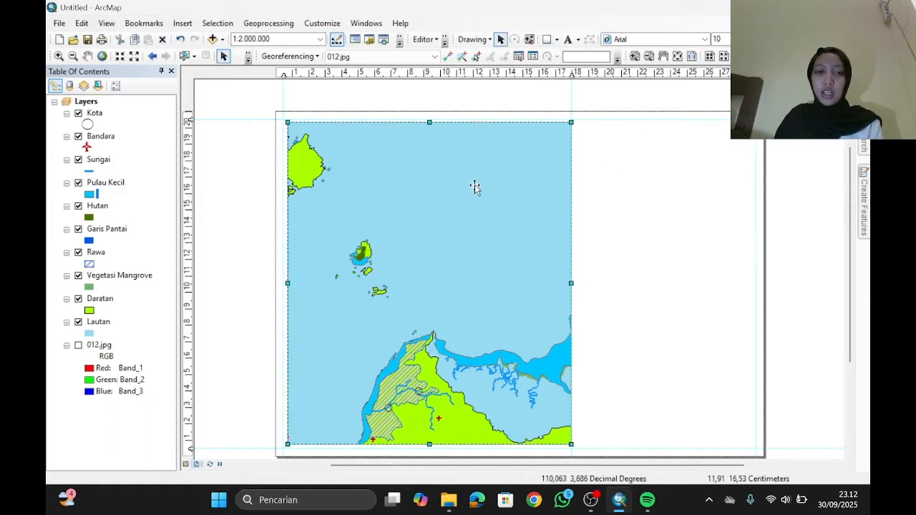
{"action": "left_click_drag", "start_coordinate": [288, 123], "coordinate": [284, 120]}
{"action": "left_click_drag", "start_coordinate": [571, 444], "coordinate": [571, 448]}
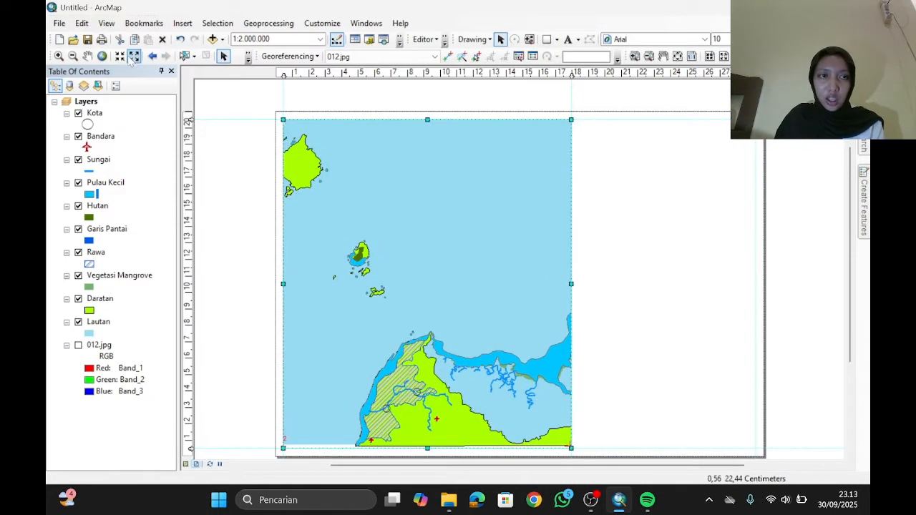
{"action": "left_click", "coordinate": [87, 56]}
{"action": "left_click_drag", "start_coordinate": [448, 277], "coordinate": [446, 282]}
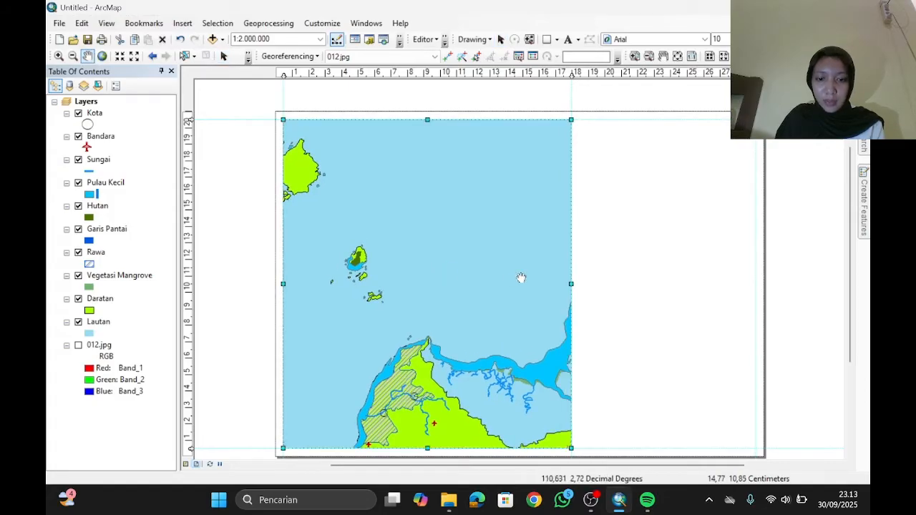
{"action": "left_click", "coordinate": [224, 56]}
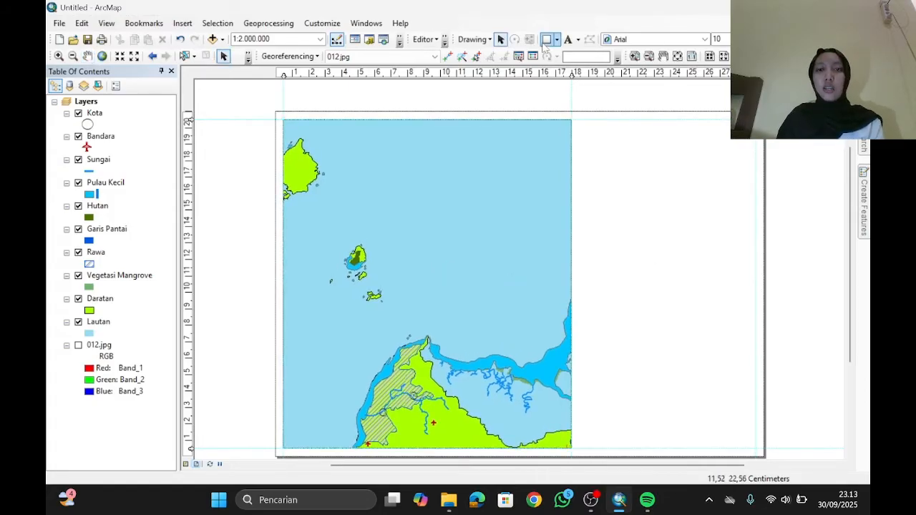
Add a vertical guide just right of the data frame and draw a rectangle about 10,7 by 3,46 cm from it to the 29,20 cm guide.
{"action": "left_click", "coordinate": [580, 74]}
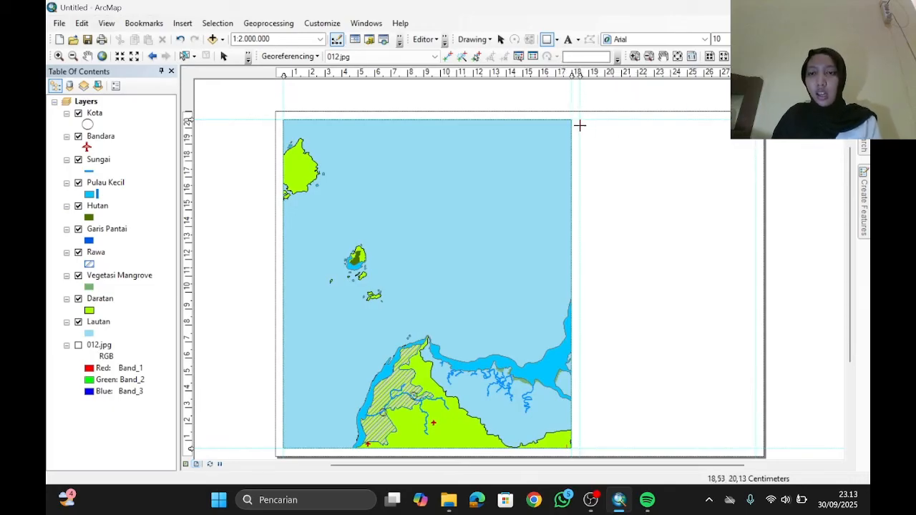
{"action": "left_click_drag", "start_coordinate": [580, 119], "coordinate": [757, 177]}
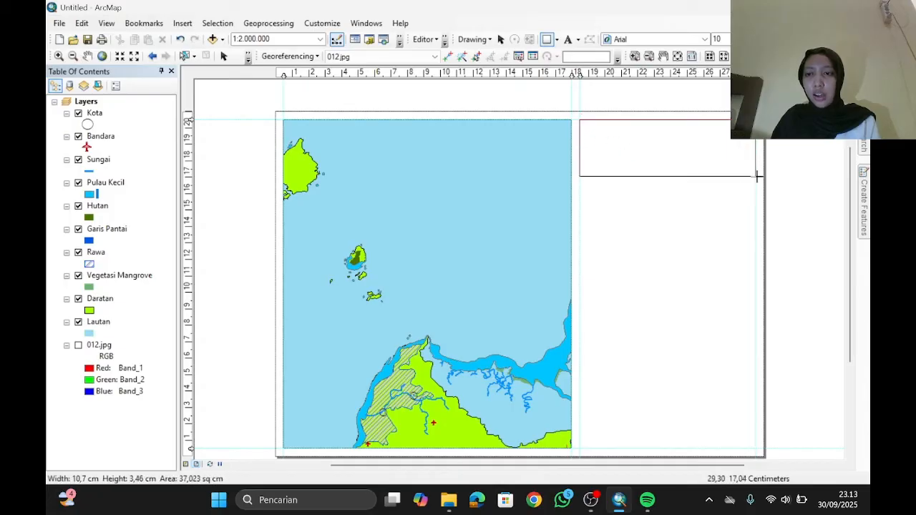
{"action": "left_click_drag", "start_coordinate": [757, 176], "coordinate": [756, 176]}
Give the new rectangle no fill color and a black outline.
{"action": "double_click", "coordinate": [626, 166]}
{"action": "left_click", "coordinate": [417, 189]}
{"action": "left_click", "coordinate": [469, 206]}
{"action": "left_click", "coordinate": [417, 219]}
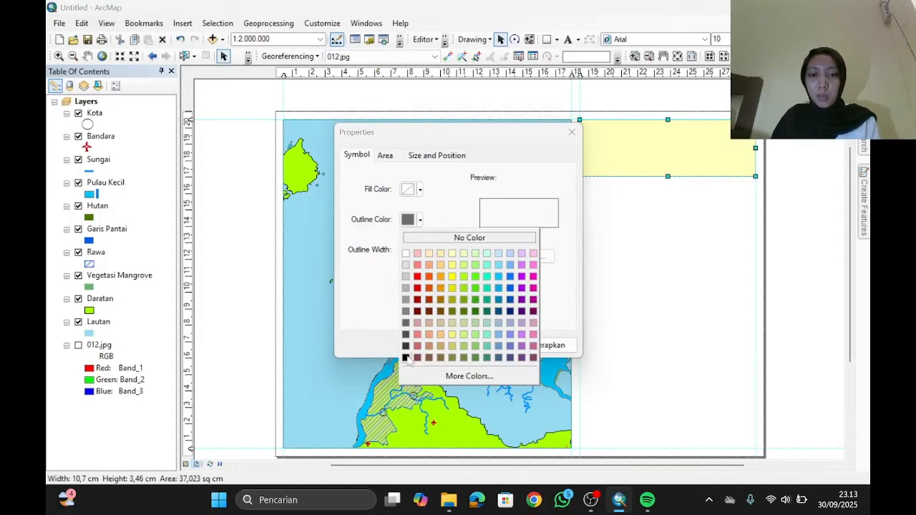
{"action": "left_click", "coordinate": [406, 358]}
{"action": "left_click", "coordinate": [465, 345]}
Copy the rectangle to make a second box directly beneath the first and shorten it from its lower edge.
{"action": "left_click_drag", "start_coordinate": [667, 176], "coordinate": [657, 291]}
{"action": "key", "text": "ctrl+c"}
{"action": "key", "text": "ctrl+v"}
{"action": "key", "text": "ctrl+z"}
{"action": "left_click_drag", "start_coordinate": [667, 242], "coordinate": [668, 231]}
Duplicate the box further down the column and raise the lower edge of the third box.
{"action": "left_click", "coordinate": [672, 171]}
{"action": "key", "text": "ctrl+c"}
{"action": "key", "text": "ctrl+v"}
{"action": "left_click_drag", "start_coordinate": [672, 172], "coordinate": [640, 349]}
{"action": "key", "text": "ctrl+c"}
{"action": "key", "text": "ctrl+v"}
{"action": "left_click_drag", "start_coordinate": [667, 321], "coordinate": [667, 307]}
Fit the lower boxes to complete a column of five with narrow gaps, ending at the lower guide.
{"action": "left_click", "coordinate": [668, 286]}
{"action": "left_click", "coordinate": [672, 344]}
{"action": "left_click", "coordinate": [669, 290]}
{"action": "left_click", "coordinate": [668, 334]}
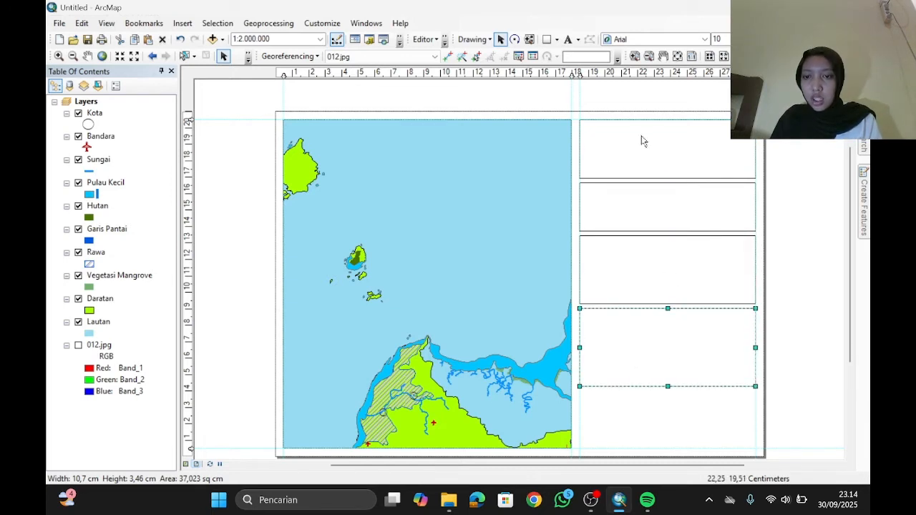
{"action": "left_click", "coordinate": [642, 139]}
{"action": "left_click", "coordinate": [669, 382]}
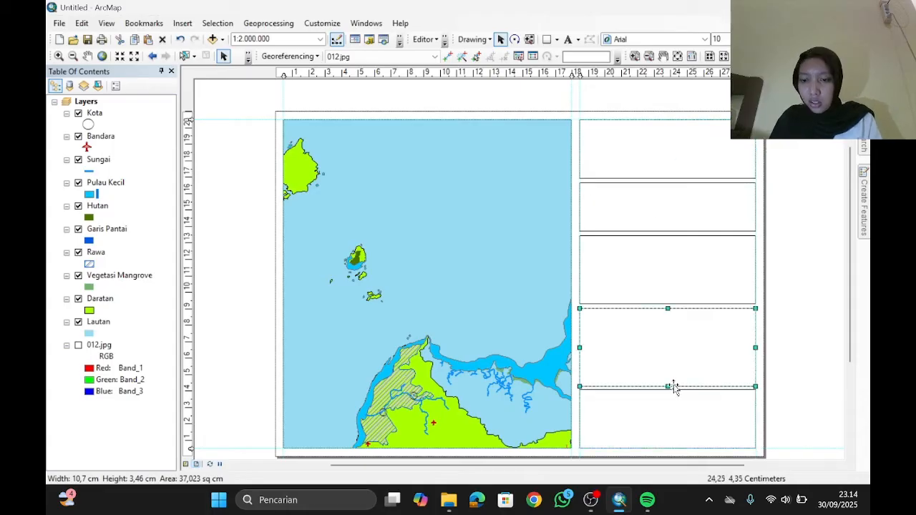
{"action": "left_click", "coordinate": [790, 221]}
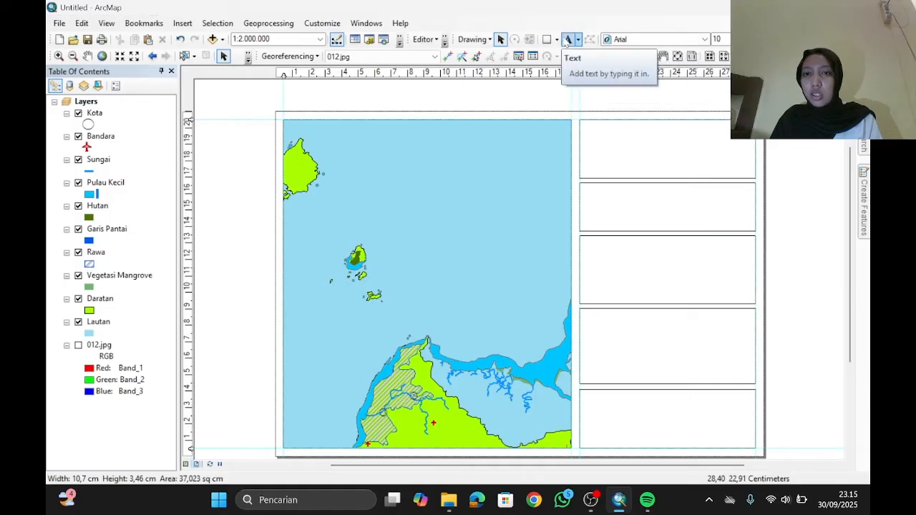
Add the four-line text "PETA PENGOLAHAN / REGISTRASI, DIGITASI, DAN LAYOUT PETA / PRAKTIKUM SURVEI DAN PEMETAAN SUMBERDAYA LAUT / 2025/2026" inside the first box.
{"action": "left_click", "coordinate": [568, 40]}
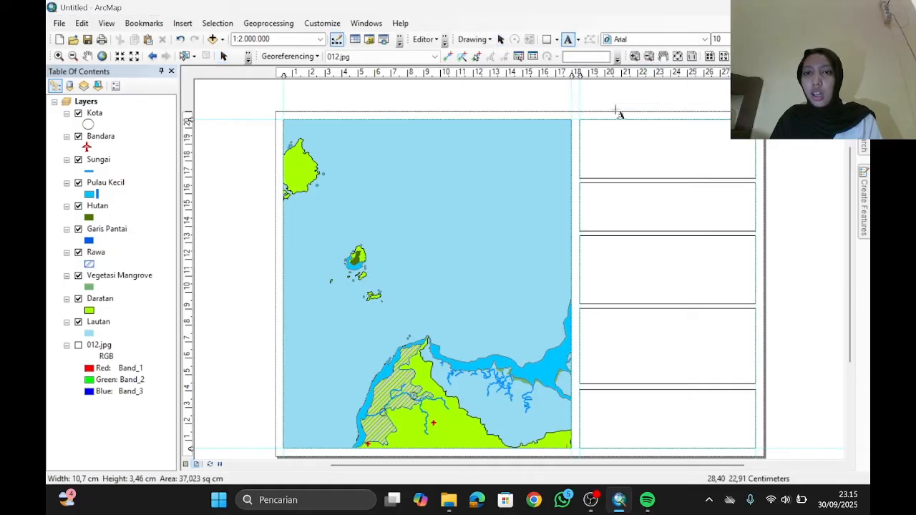
{"action": "left_click", "coordinate": [667, 146]}
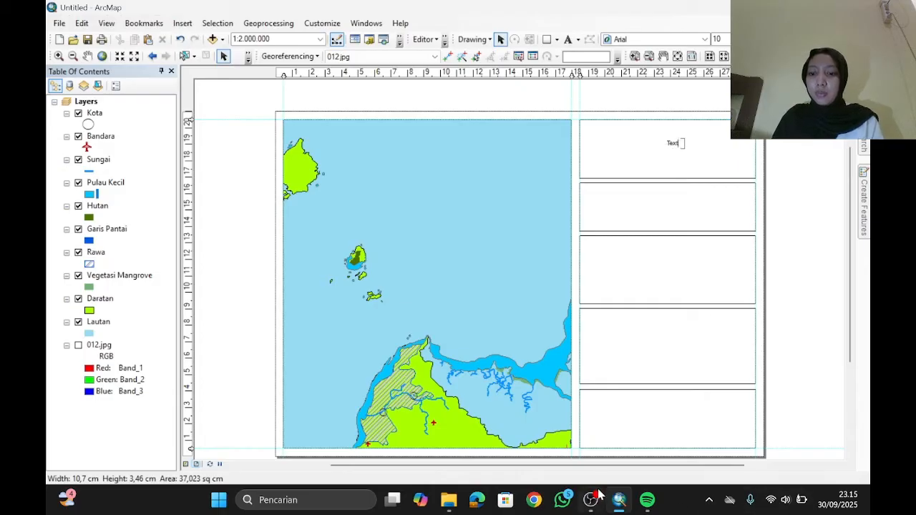
{"action": "key", "text": "ctrl+v"}
{"action": "key", "text": "Return"}
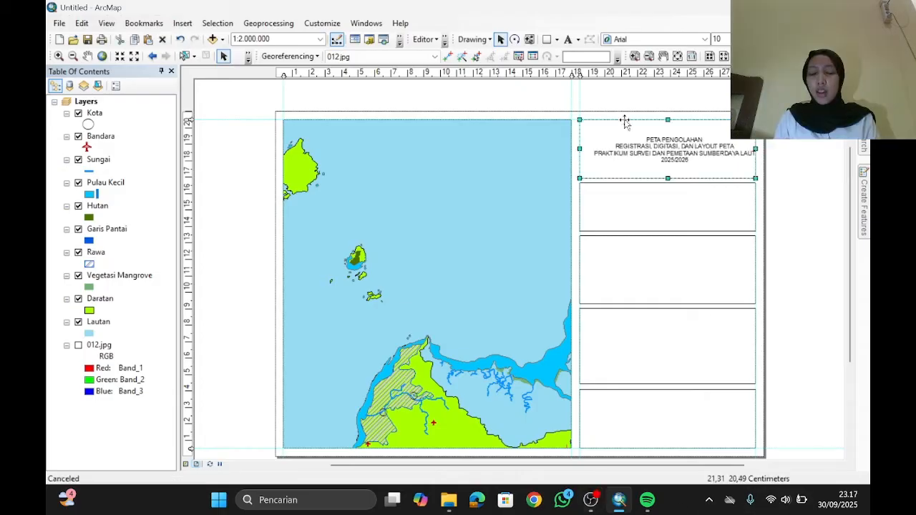
{"action": "left_click", "coordinate": [780, 166]}
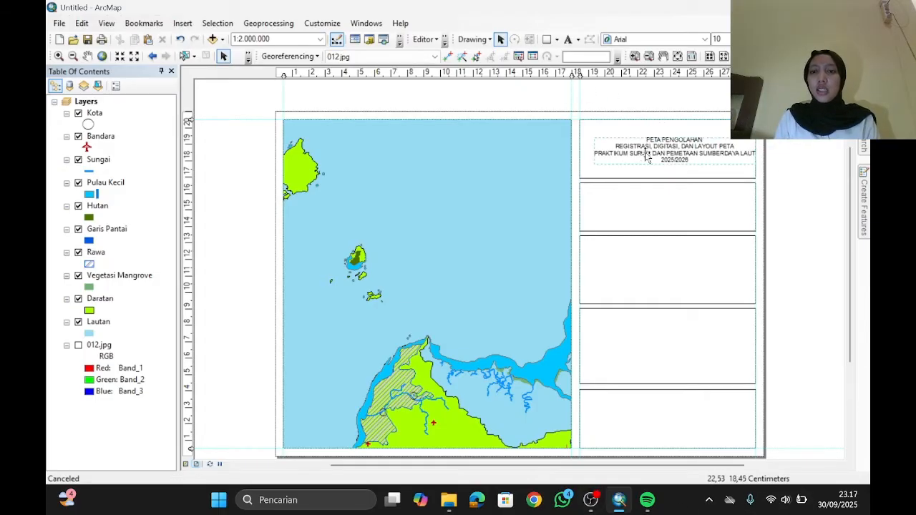
{"action": "left_click_drag", "start_coordinate": [662, 154], "coordinate": [655, 147]}
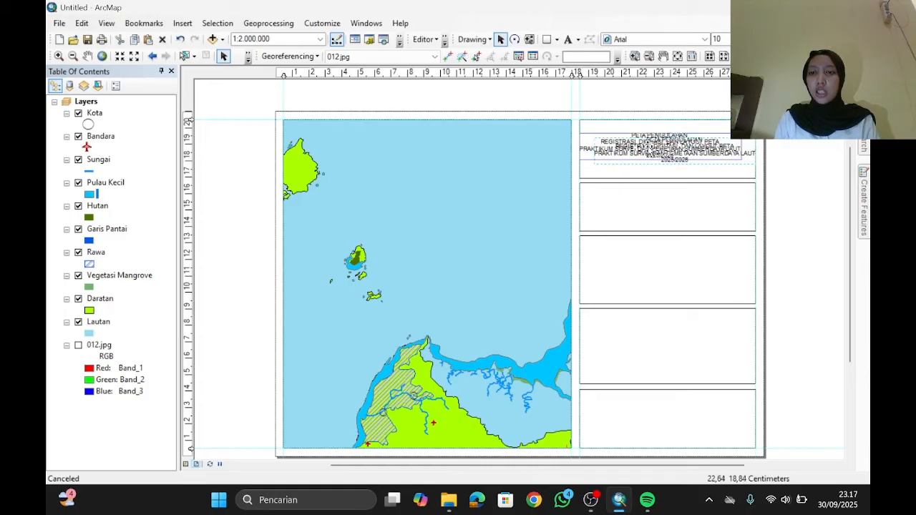
Clear all guides from both the horizontal and the vertical ruler of the layout.
{"action": "right_click", "coordinate": [576, 73]}
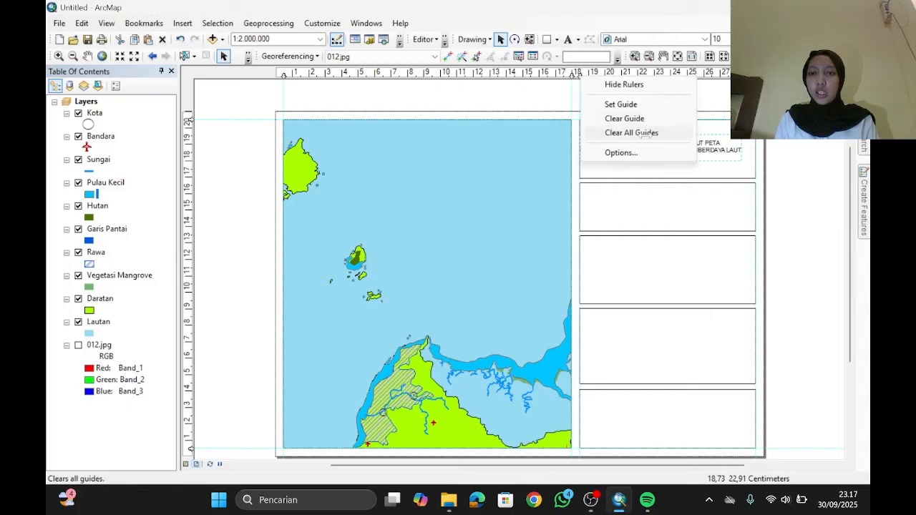
{"action": "left_click", "coordinate": [644, 133]}
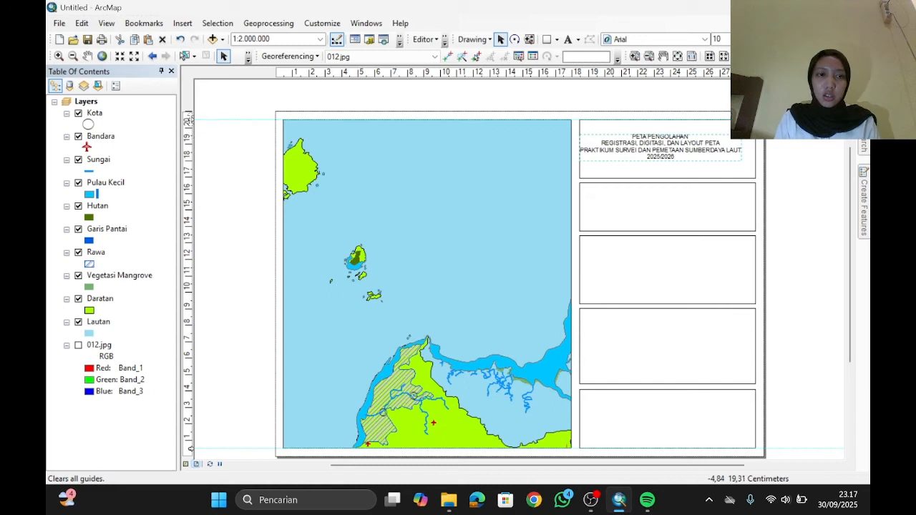
{"action": "right_click", "coordinate": [189, 120]}
{"action": "left_click", "coordinate": [258, 176]}
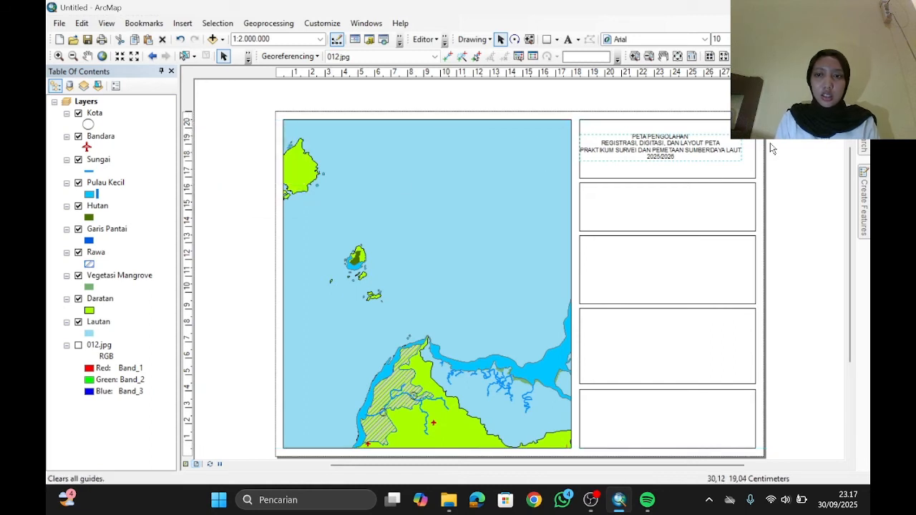
Center the title text within the first box and set its font to Times New Roman.
{"action": "left_click_drag", "start_coordinate": [682, 146], "coordinate": [680, 148]}
{"action": "left_click", "coordinate": [685, 150]}
{"action": "left_click", "coordinate": [685, 150]}
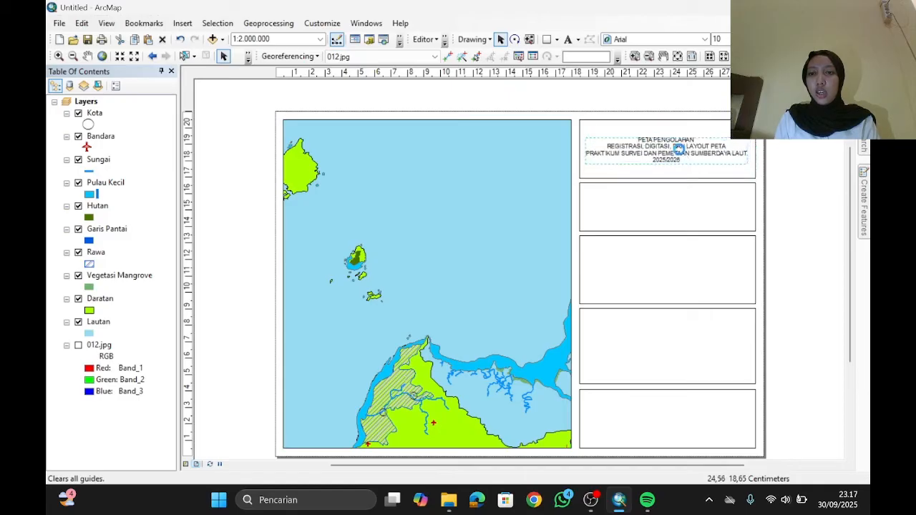
{"action": "left_click", "coordinate": [704, 40]}
{"action": "key", "text": "t"}
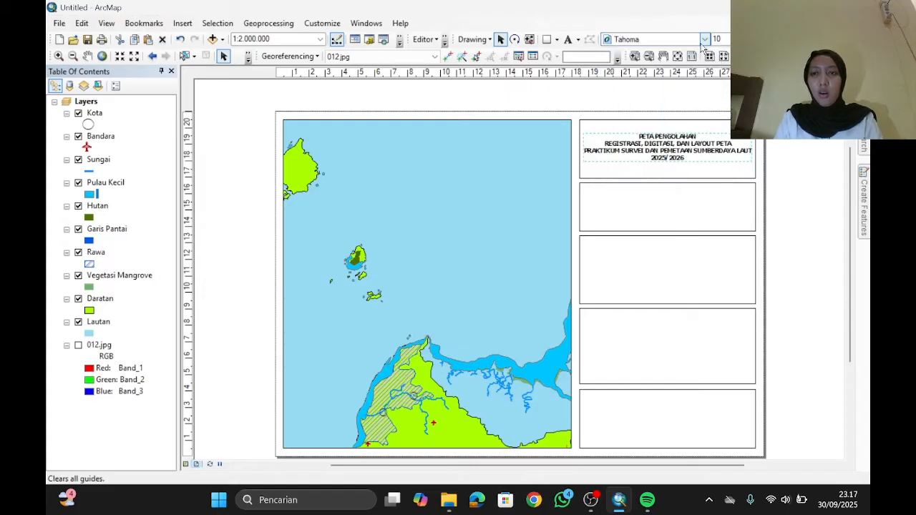
{"action": "left_click", "coordinate": [704, 40]}
{"action": "left_click", "coordinate": [680, 64]}
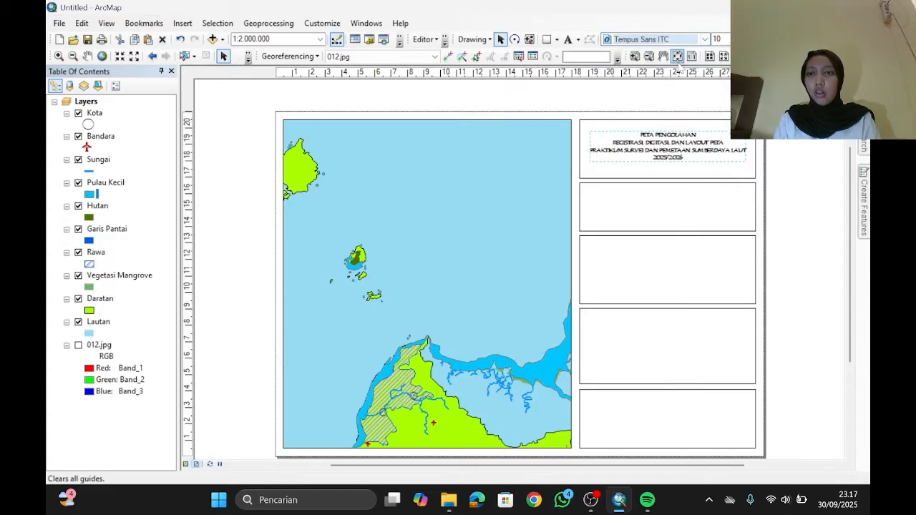
{"action": "left_click", "coordinate": [705, 40]}
{"action": "left_click", "coordinate": [637, 61]}
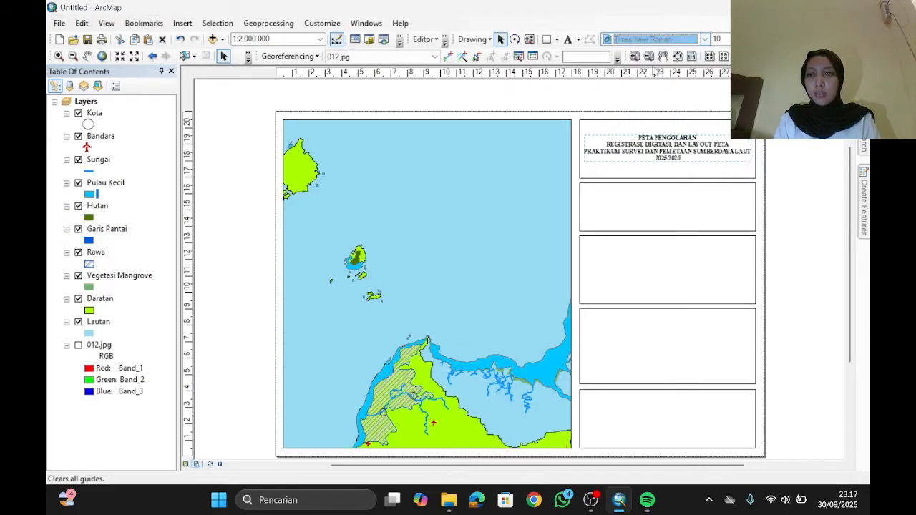
{"action": "left_click", "coordinate": [786, 156]}
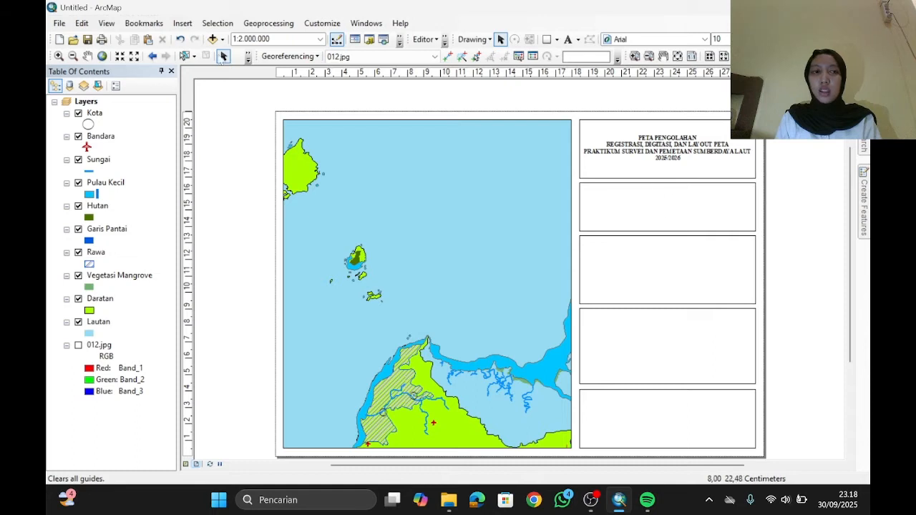
Insert the ESRI North 7 north arrow and place it centered in the upper part of the second box.
{"action": "left_click", "coordinate": [183, 23]}
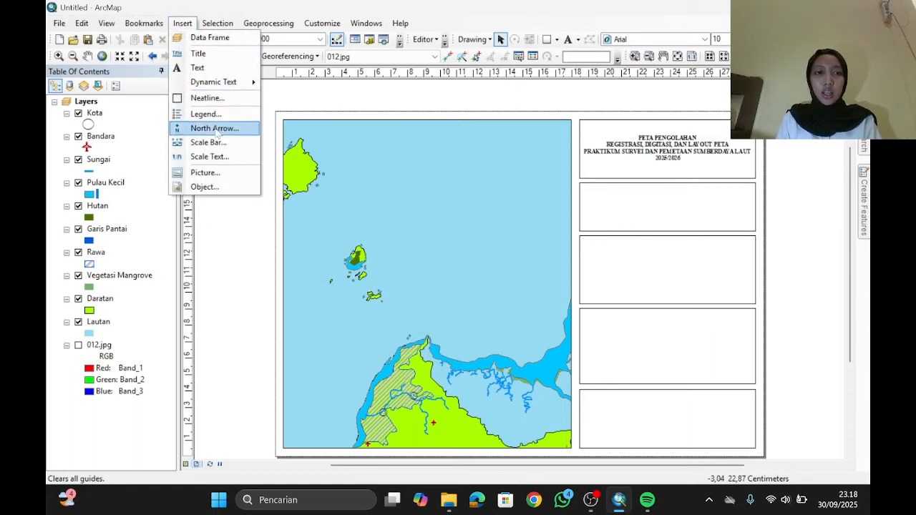
{"action": "left_click", "coordinate": [211, 130]}
{"action": "left_click", "coordinate": [110, 215]}
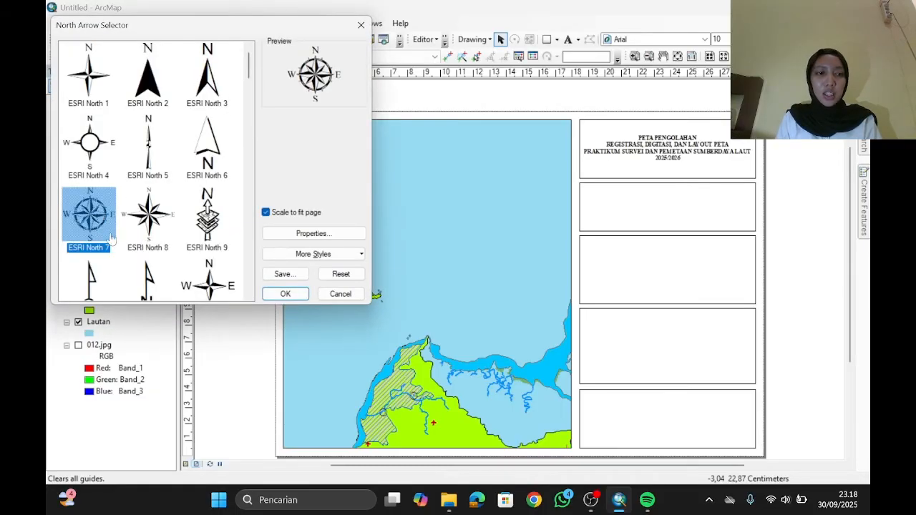
{"action": "left_click", "coordinate": [284, 293]}
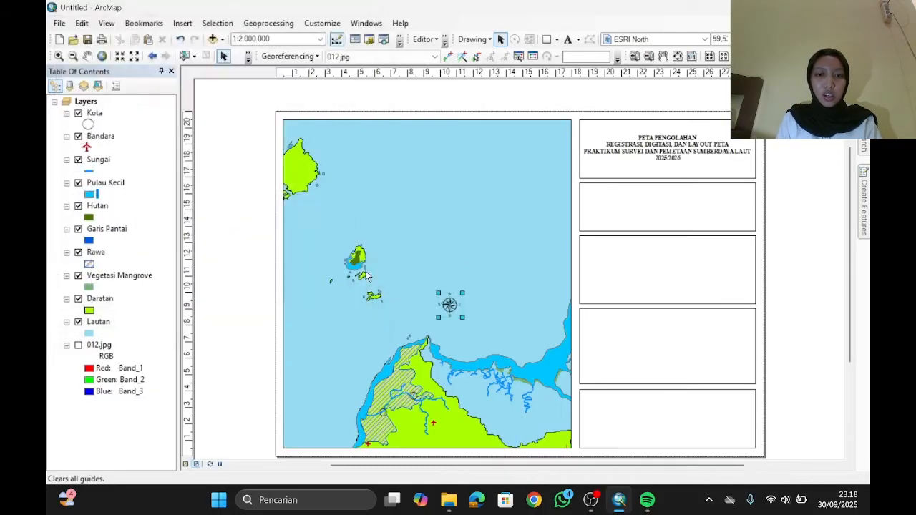
{"action": "left_click_drag", "start_coordinate": [450, 304], "coordinate": [669, 204]}
{"action": "left_click", "coordinate": [687, 213]}
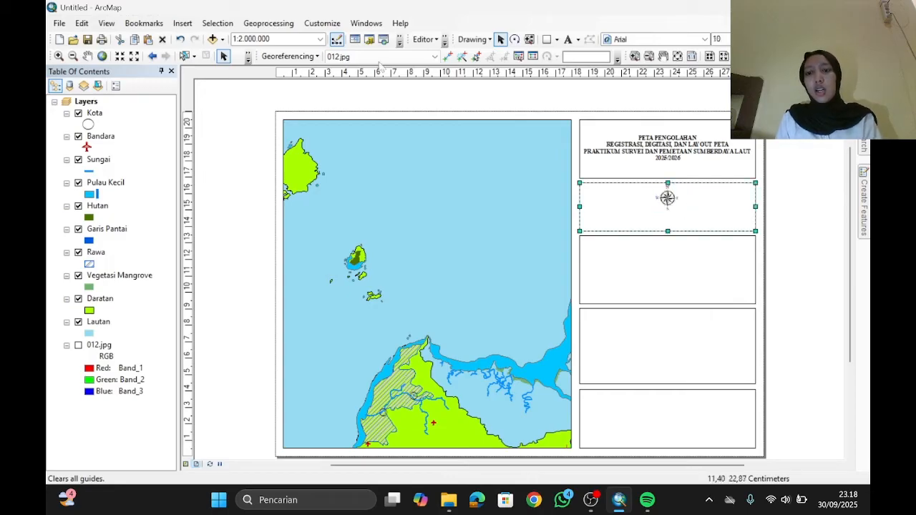
{"action": "left_click", "coordinate": [779, 201]}
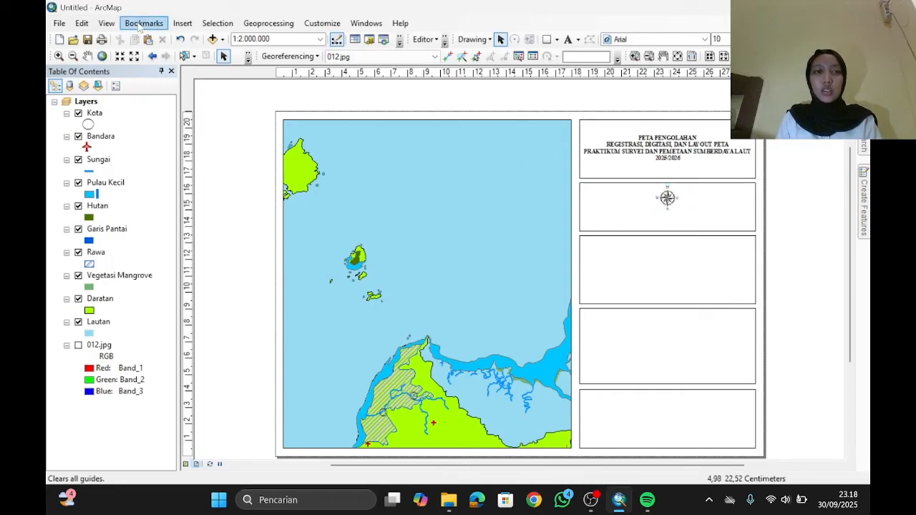
Insert an Alternating Scale Bar 1 and place it beneath the north arrow in the second box.
{"action": "left_click", "coordinate": [183, 23]}
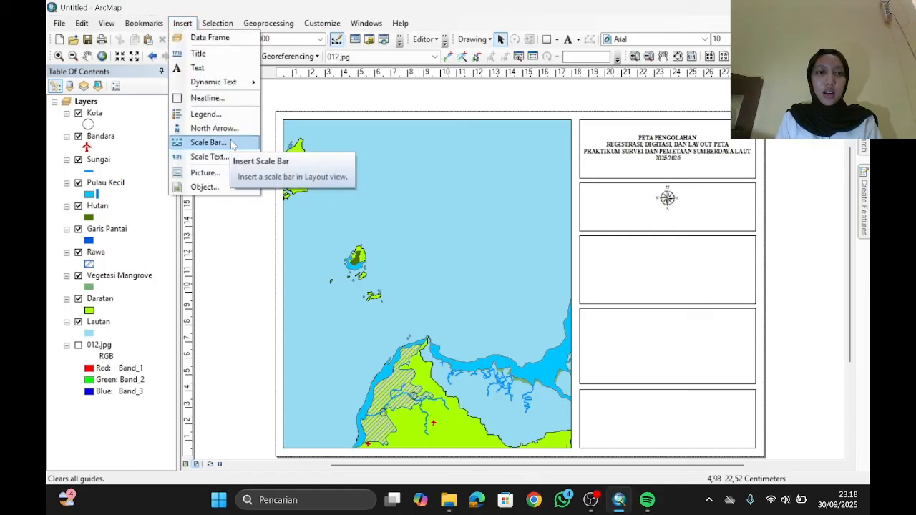
{"action": "left_click", "coordinate": [208, 143]}
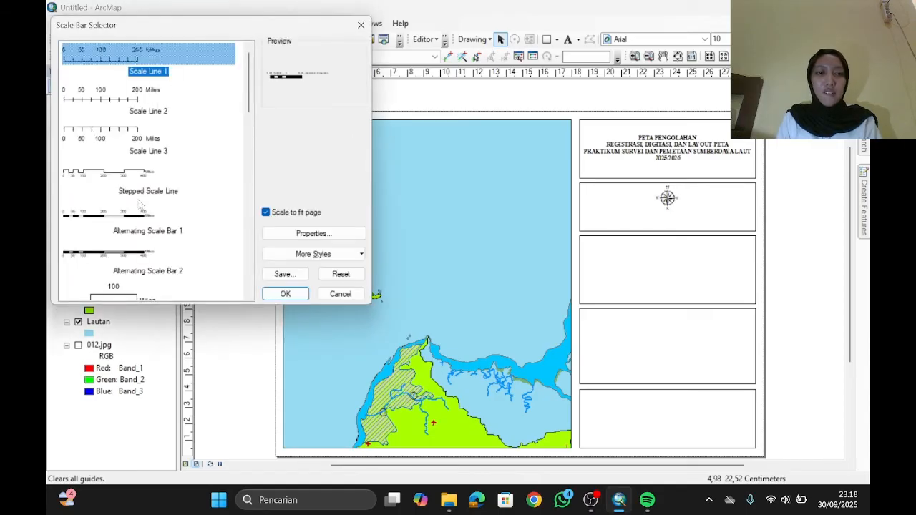
{"action": "left_click", "coordinate": [113, 225]}
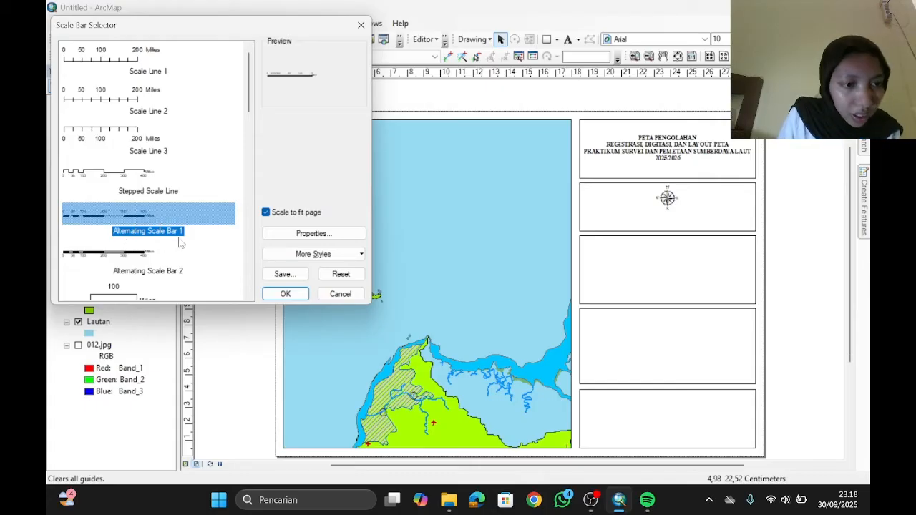
{"action": "left_click", "coordinate": [285, 294]}
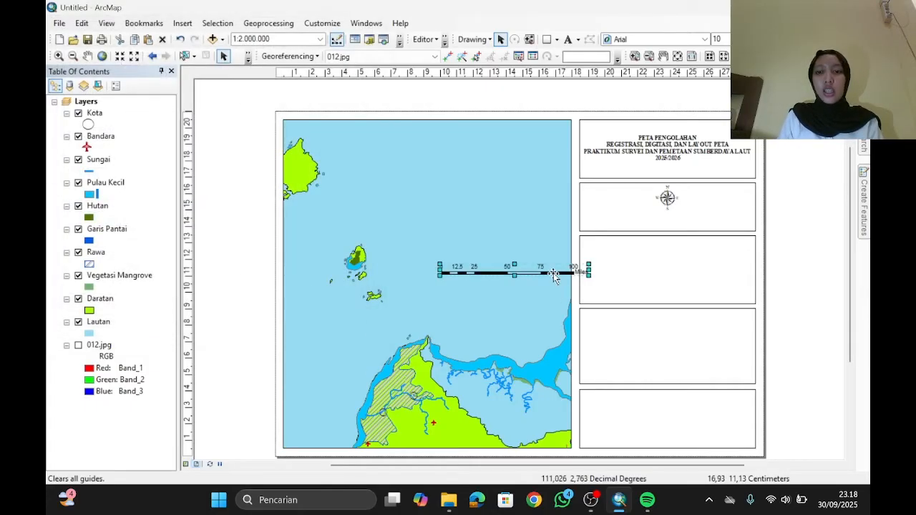
{"action": "left_click_drag", "start_coordinate": [565, 275], "coordinate": [707, 222]}
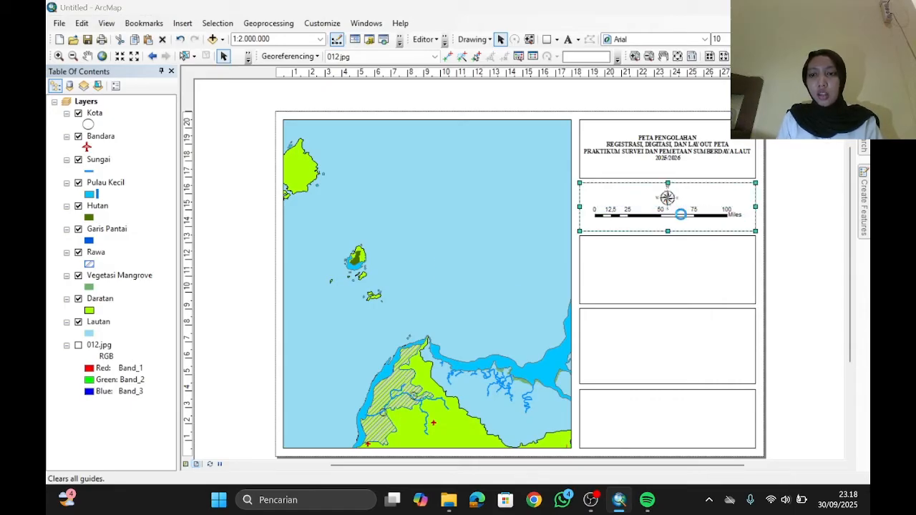
{"action": "double_click", "coordinate": [680, 215]}
{"action": "left_click", "coordinate": [391, 110]}
{"action": "left_click", "coordinate": [392, 111]}
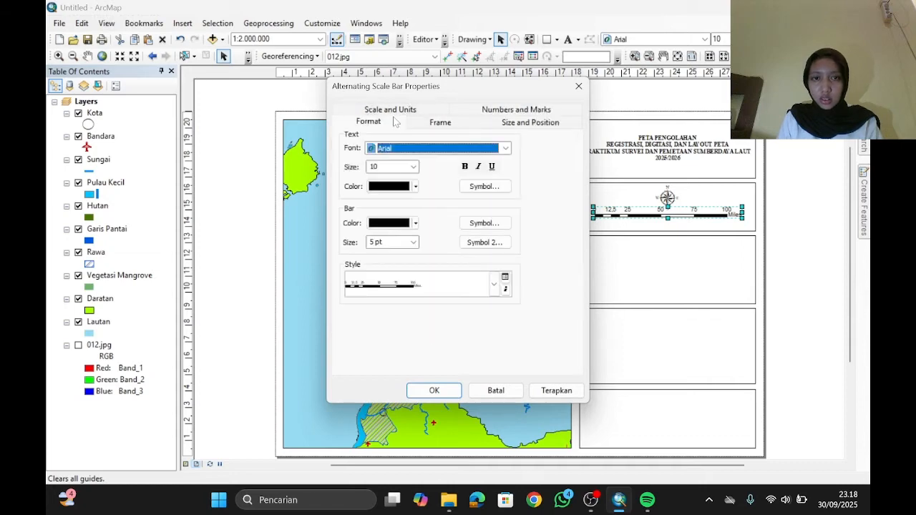
{"action": "left_click", "coordinate": [579, 85]}
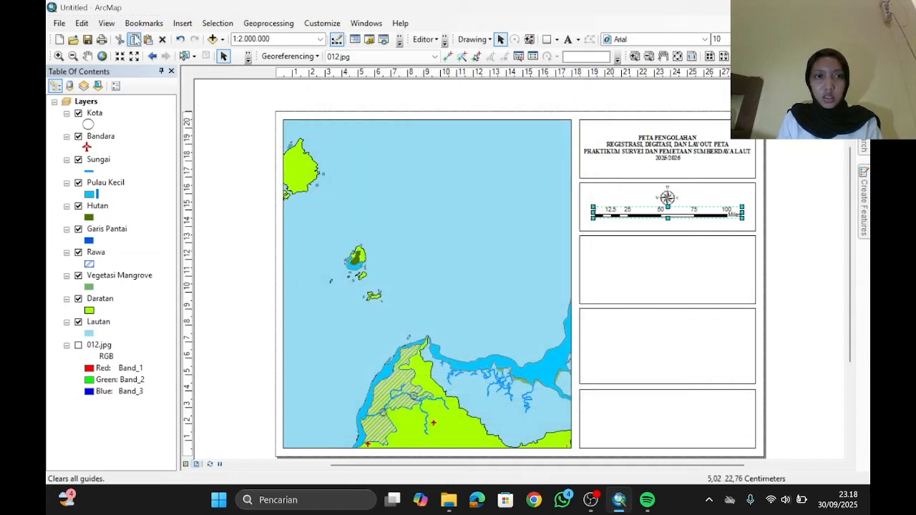
{"action": "left_click", "coordinate": [182, 23]}
{"action": "left_click", "coordinate": [208, 143]}
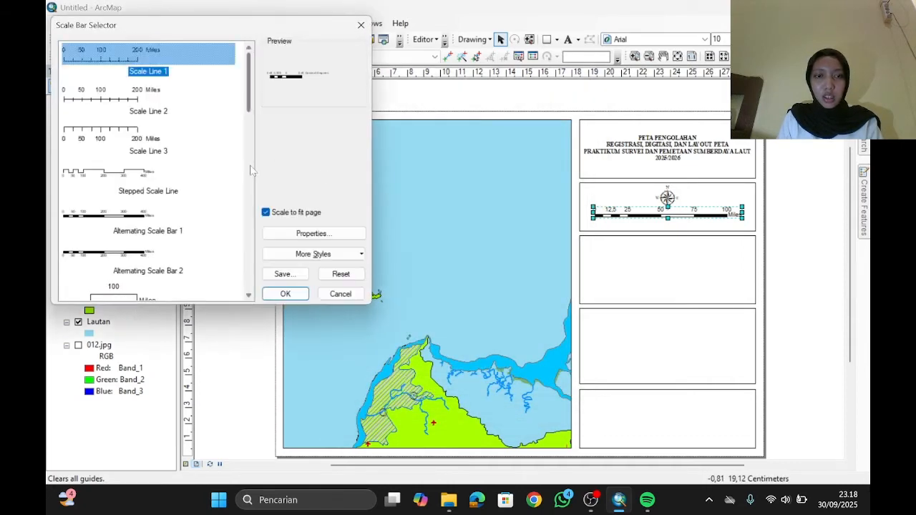
{"action": "left_click", "coordinate": [316, 234]}
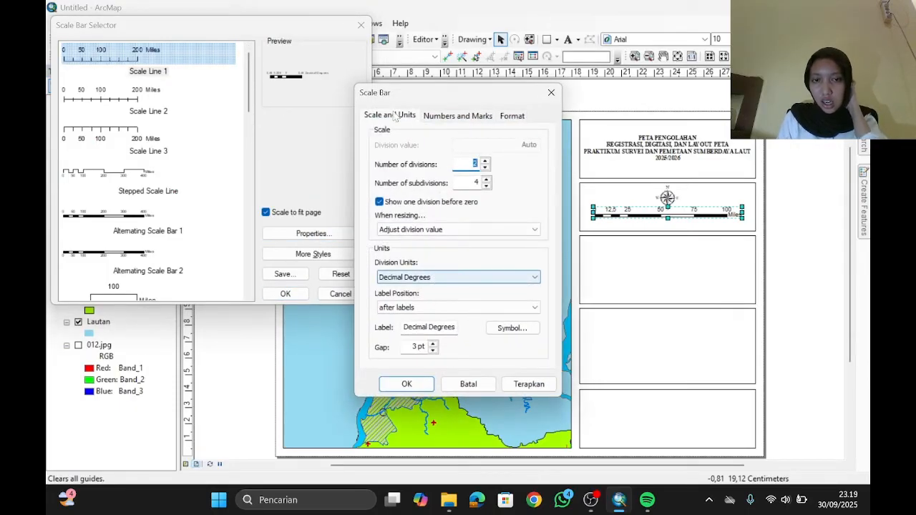
{"action": "left_click", "coordinate": [434, 117]}
{"action": "left_click", "coordinate": [509, 116]}
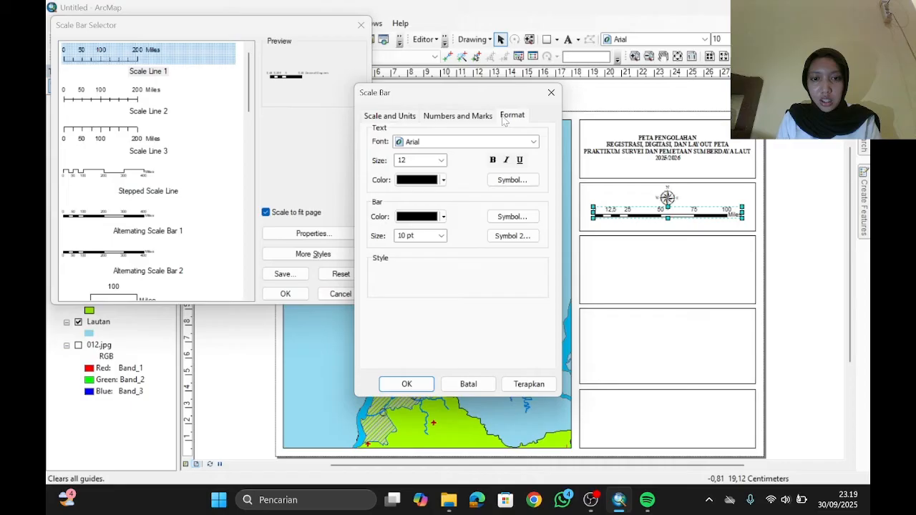
{"action": "left_click", "coordinate": [400, 120]}
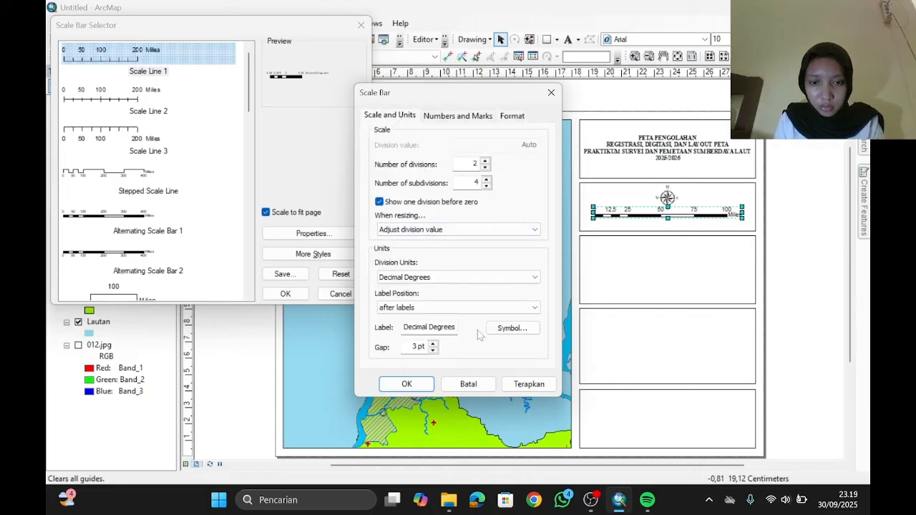
{"action": "left_click", "coordinate": [451, 278]}
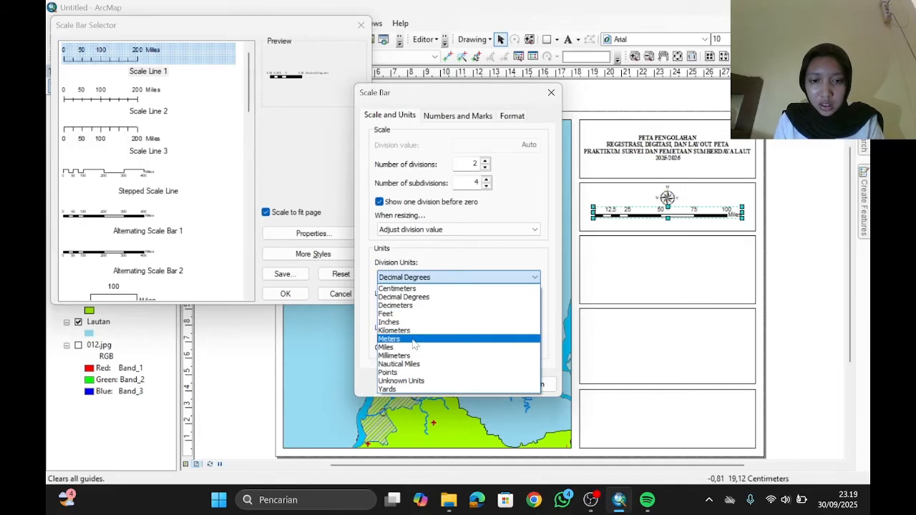
{"action": "left_click", "coordinate": [550, 92]}
{"action": "left_click", "coordinate": [550, 92]}
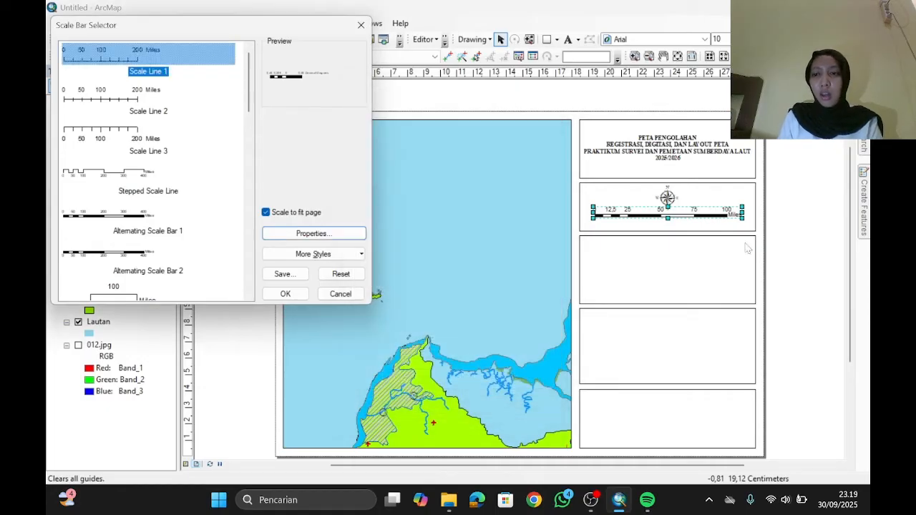
{"action": "left_click", "coordinate": [340, 293]}
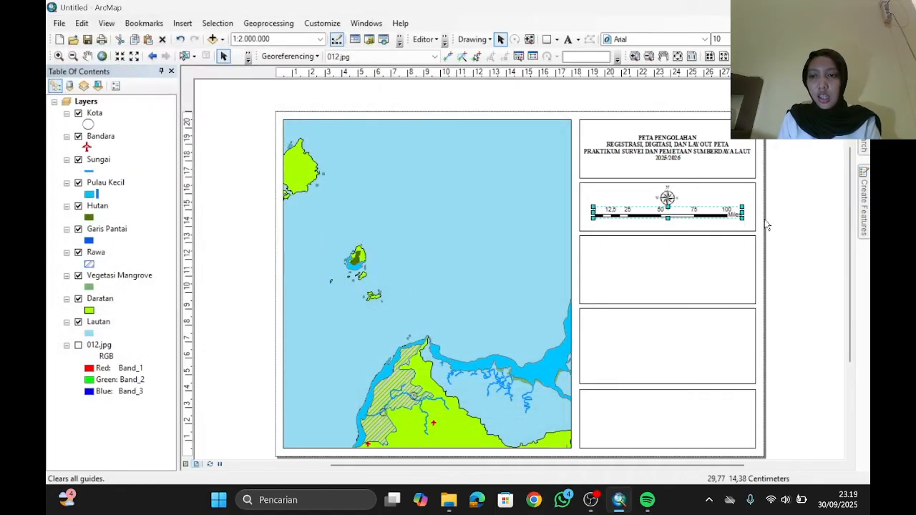
Shorten the scale bar beneath the north arrow so that it spans 80 miles.
{"action": "left_click", "coordinate": [669, 201]}
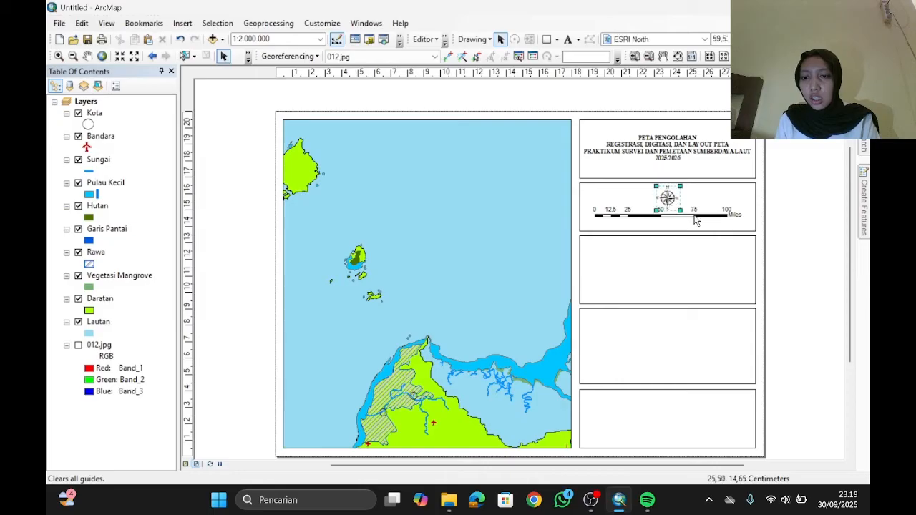
{"action": "left_click", "coordinate": [696, 218]}
{"action": "left_click_drag", "start_coordinate": [743, 216], "coordinate": [716, 219]}
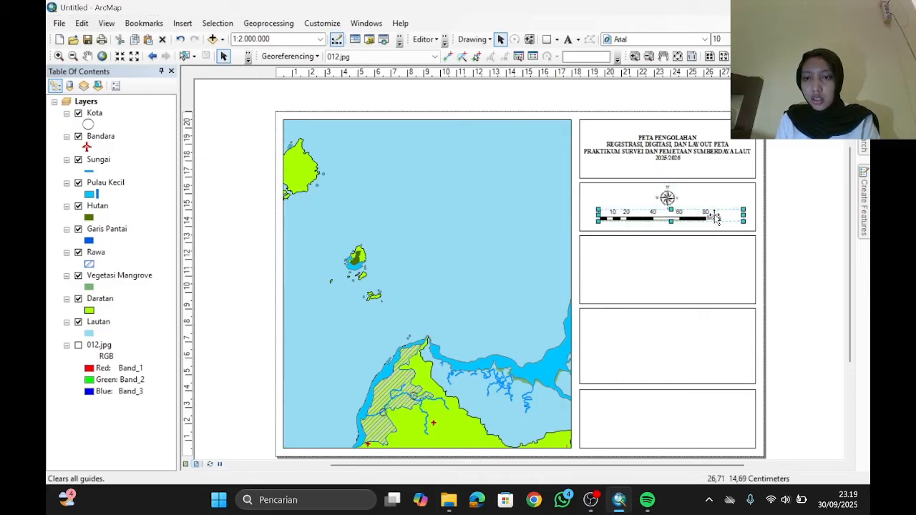
{"action": "left_click", "coordinate": [769, 219]}
Insert a scale text in the Absolute Scale style and move it just below the second box.
{"action": "left_click", "coordinate": [182, 23]}
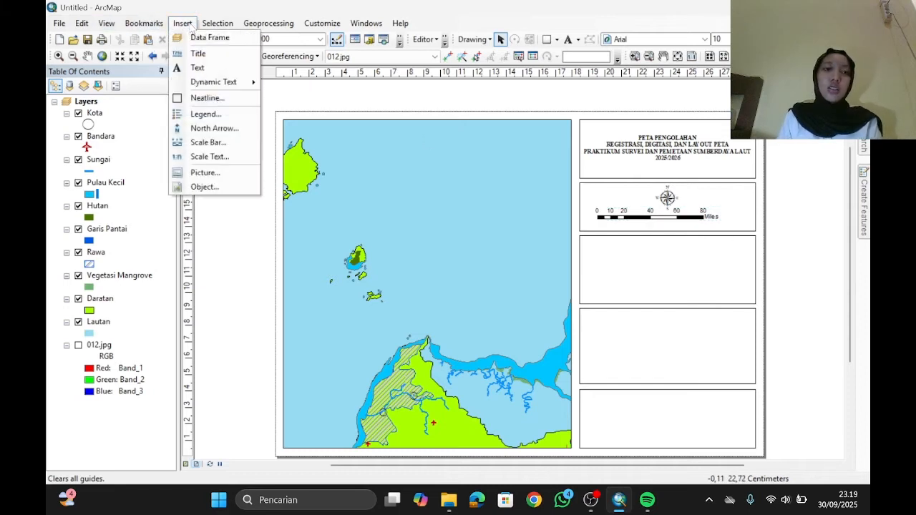
{"action": "left_click", "coordinate": [218, 157]}
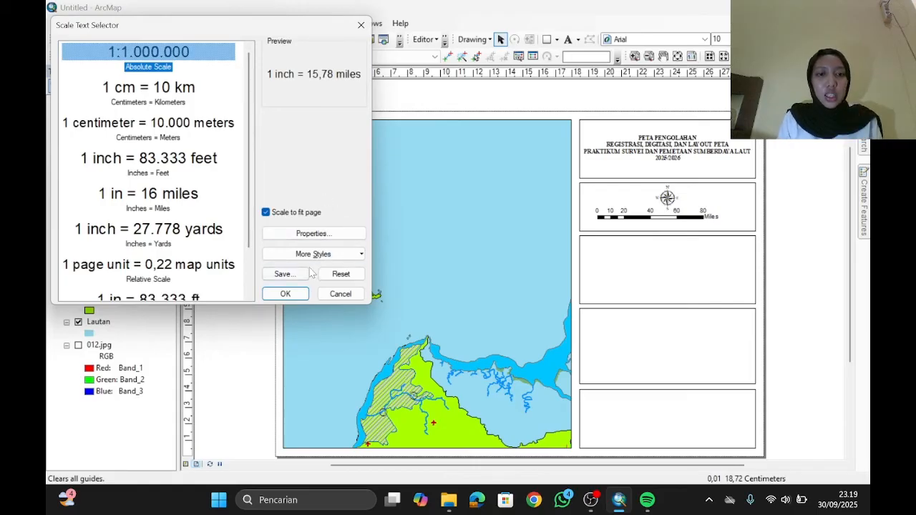
{"action": "left_click", "coordinate": [310, 235]}
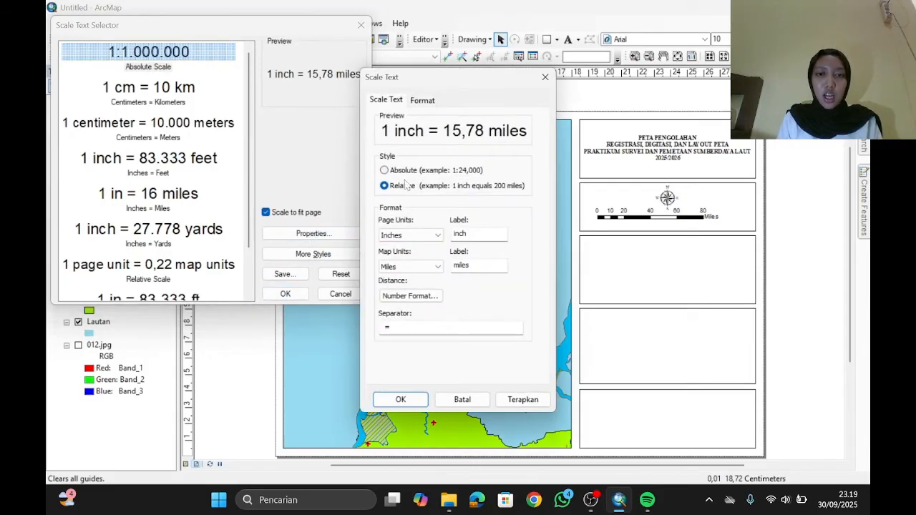
{"action": "left_click", "coordinate": [400, 400]}
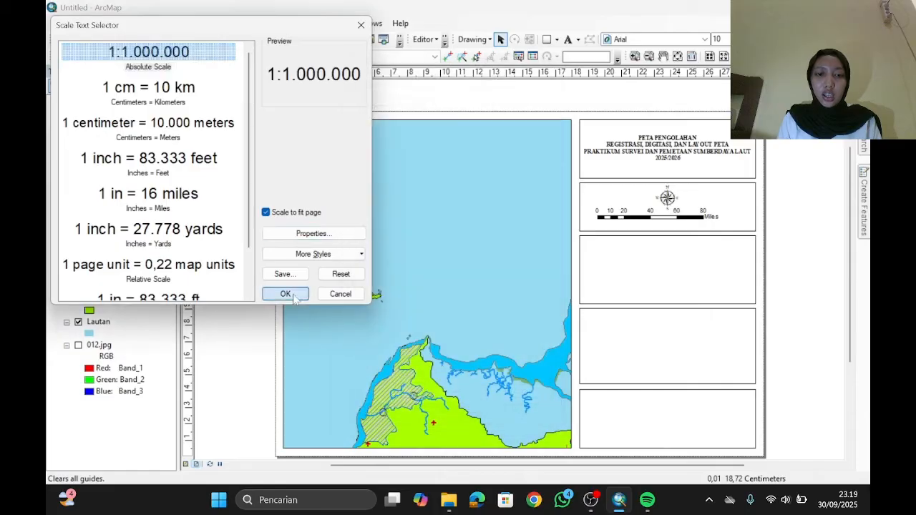
{"action": "left_click", "coordinate": [286, 293]}
{"action": "left_click_drag", "start_coordinate": [457, 275], "coordinate": [662, 242]}
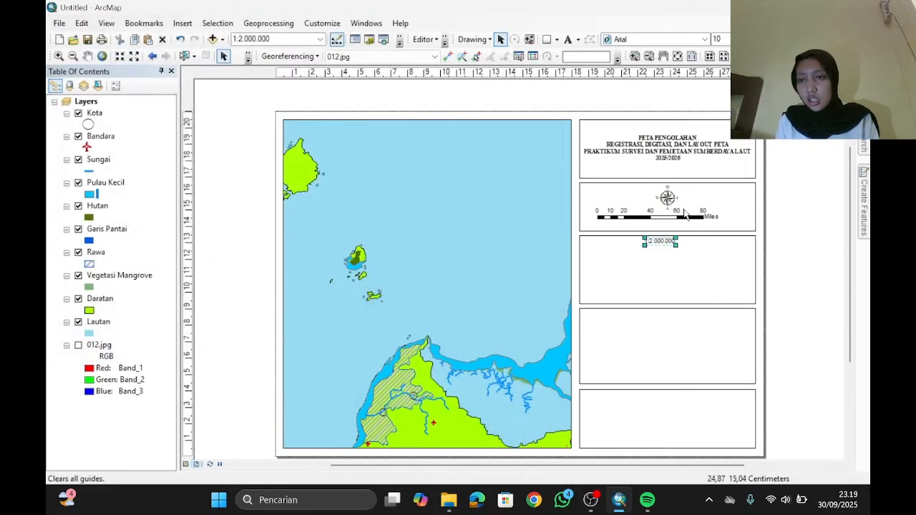
Center the scale bar beneath the north arrow and place the scale text directly under it in the second box.
{"action": "left_click", "coordinate": [682, 215]}
{"action": "left_click_drag", "start_coordinate": [744, 216], "coordinate": [705, 223]}
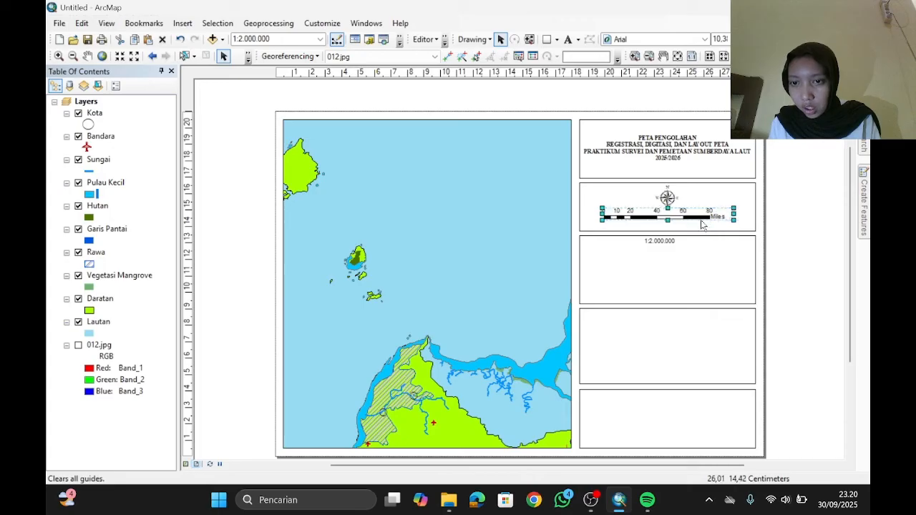
{"action": "left_click", "coordinate": [671, 243]}
{"action": "left_click_drag", "start_coordinate": [652, 252], "coordinate": [662, 234]}
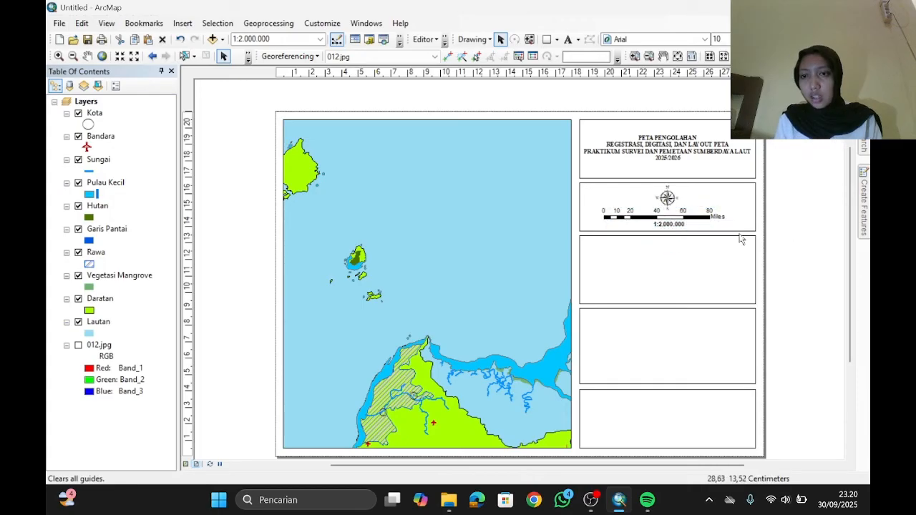
{"action": "left_click", "coordinate": [639, 251]}
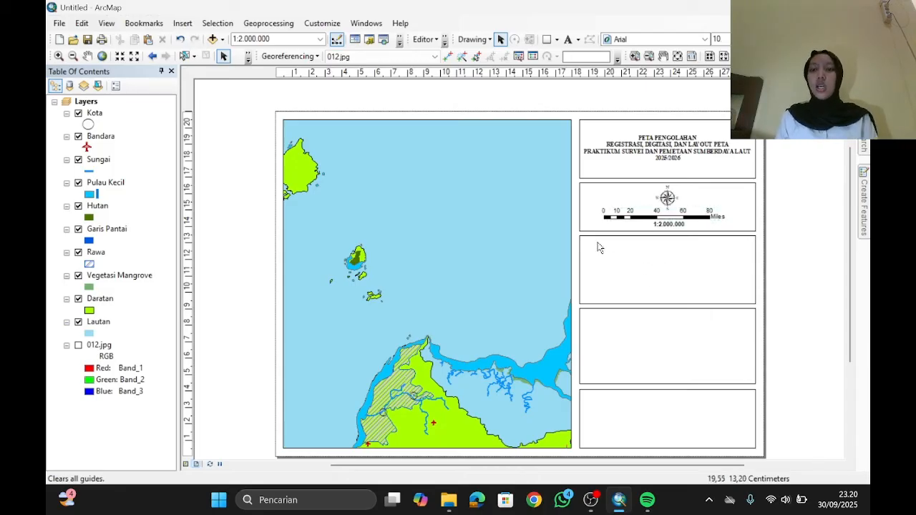
Start a one-column legend that includes all the digitized layers from Kota to Lautan, without the 012.jpg image.
{"action": "left_click", "coordinate": [183, 23]}
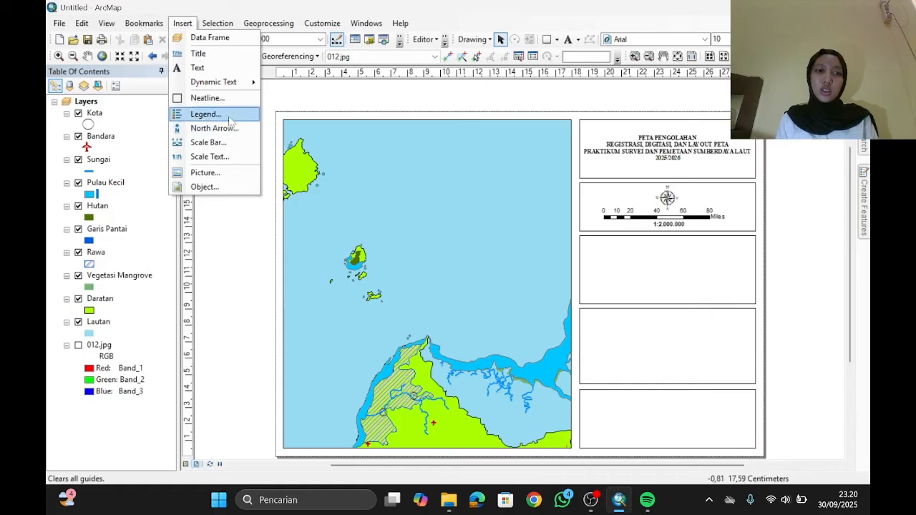
{"action": "left_click", "coordinate": [206, 114]}
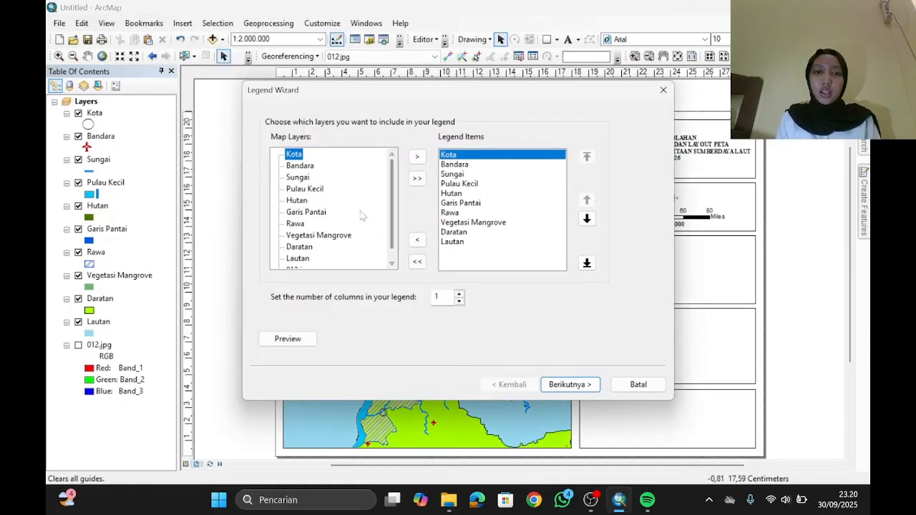
{"action": "scroll", "coordinate": [358, 218], "scroll_direction": "down", "scroll_amount": 1}
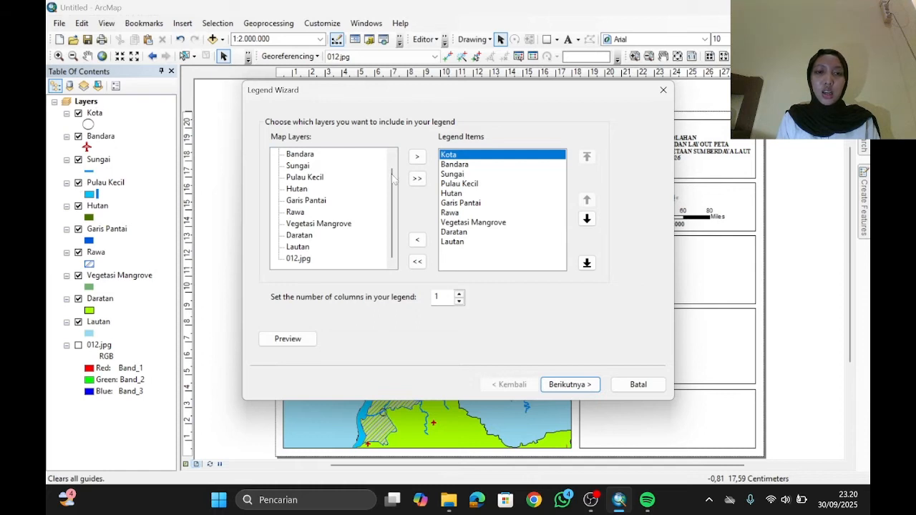
{"action": "left_click", "coordinate": [295, 154]}
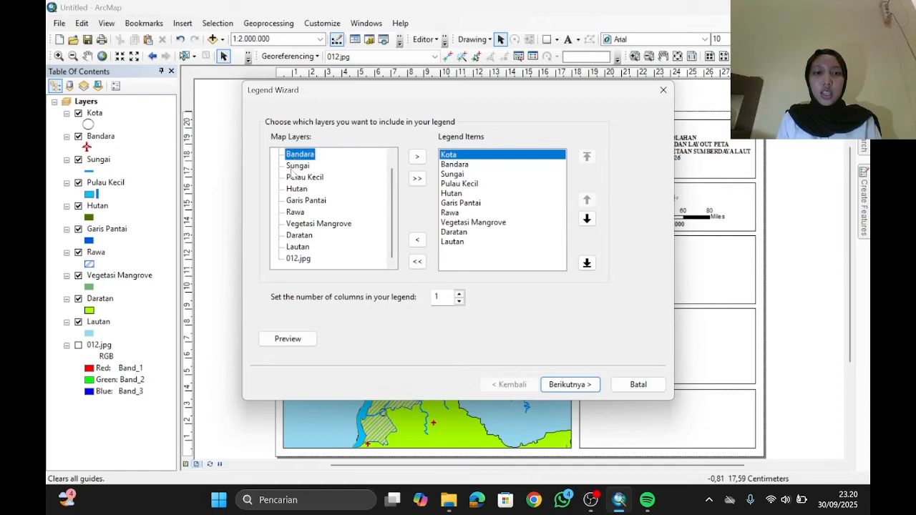
{"action": "left_click", "coordinate": [300, 168], "text": "ctrl"}
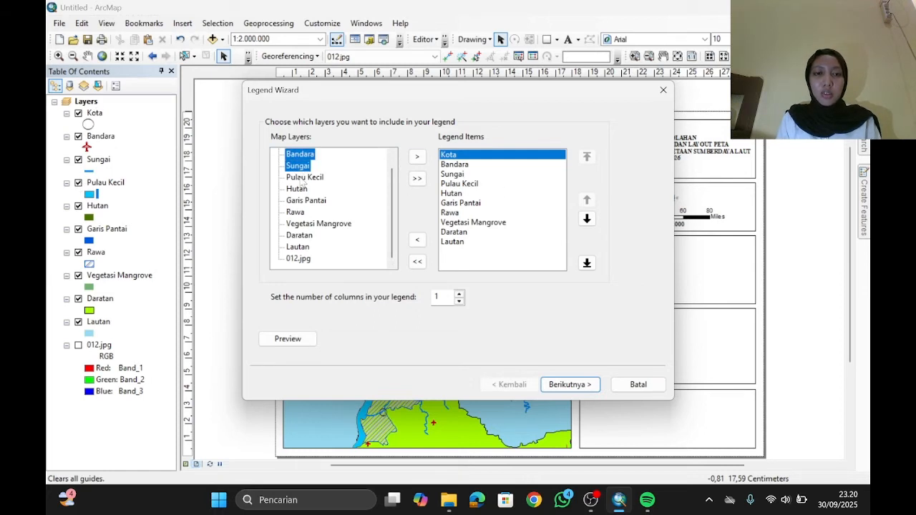
{"action": "left_click_drag", "start_coordinate": [302, 187], "coordinate": [300, 199]}
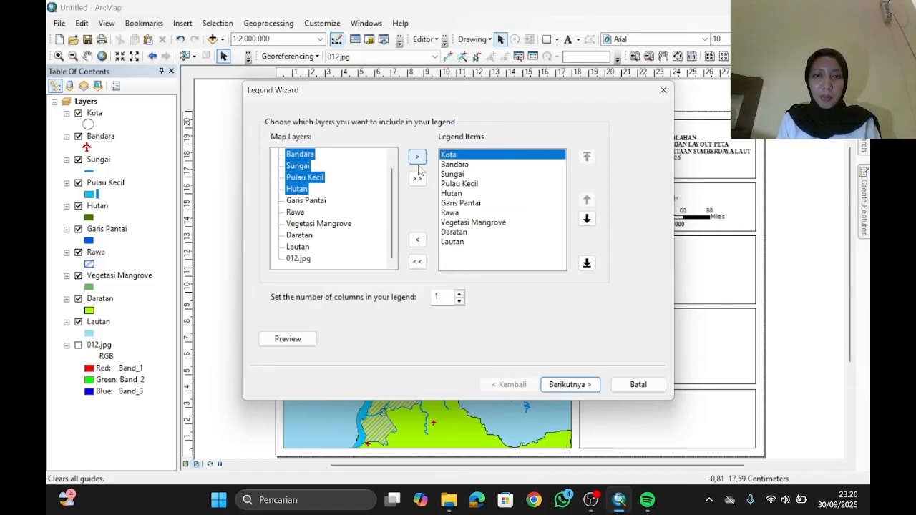
{"action": "left_click", "coordinate": [386, 200]}
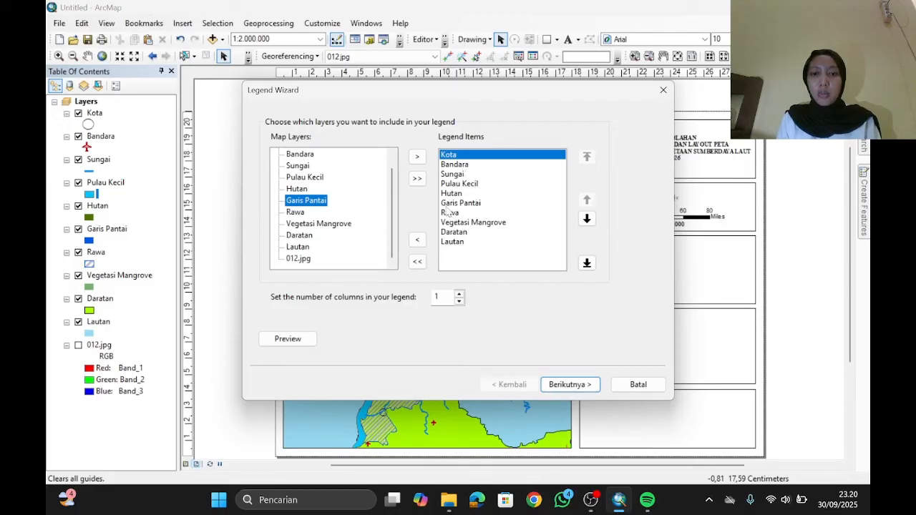
{"action": "left_click", "coordinate": [570, 384]}
Title the legend "Legenda" and finish it with the default title font, frame, patch and spacing settings.
{"action": "left_click", "coordinate": [315, 141]}
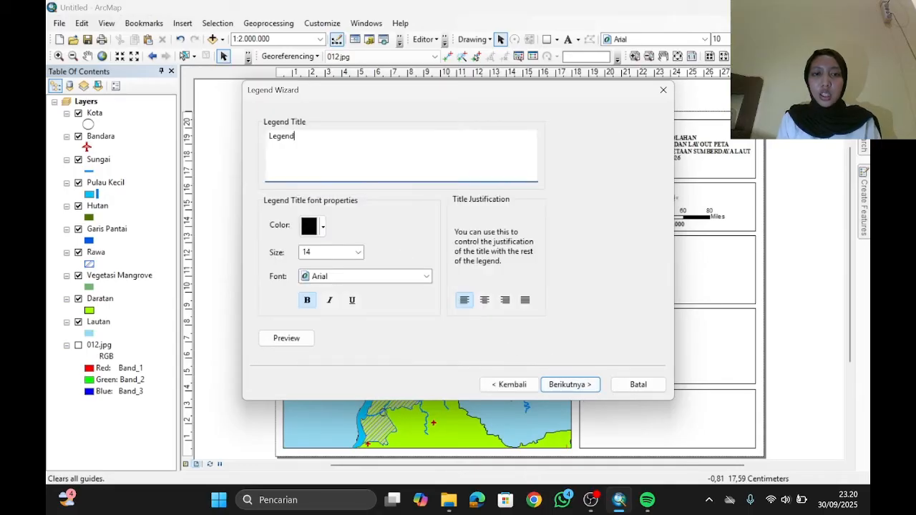
{"action": "left_click", "coordinate": [566, 385]}
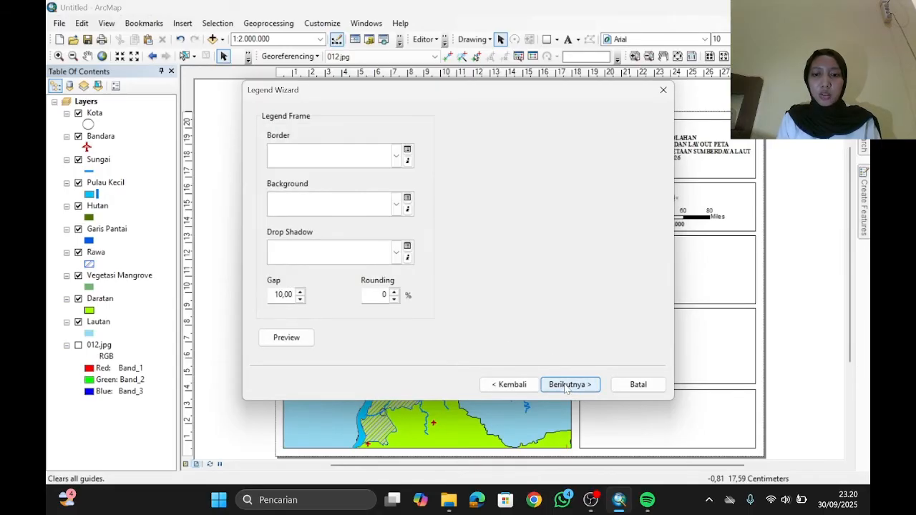
{"action": "left_click", "coordinate": [567, 385]}
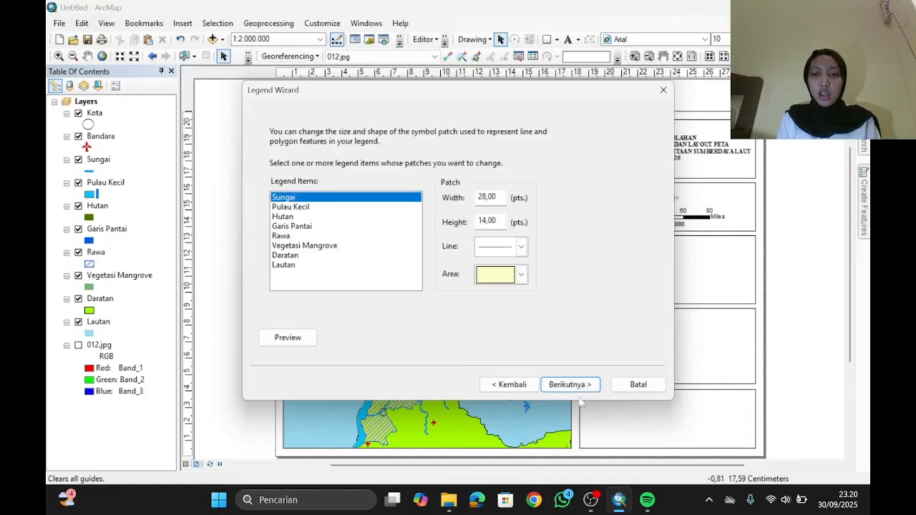
{"action": "left_click", "coordinate": [570, 384]}
{"action": "left_click", "coordinate": [568, 383]}
Move the legend into the third box and shrink it to fit along the box's left side.
{"action": "left_click_drag", "start_coordinate": [483, 283], "coordinate": [658, 343]}
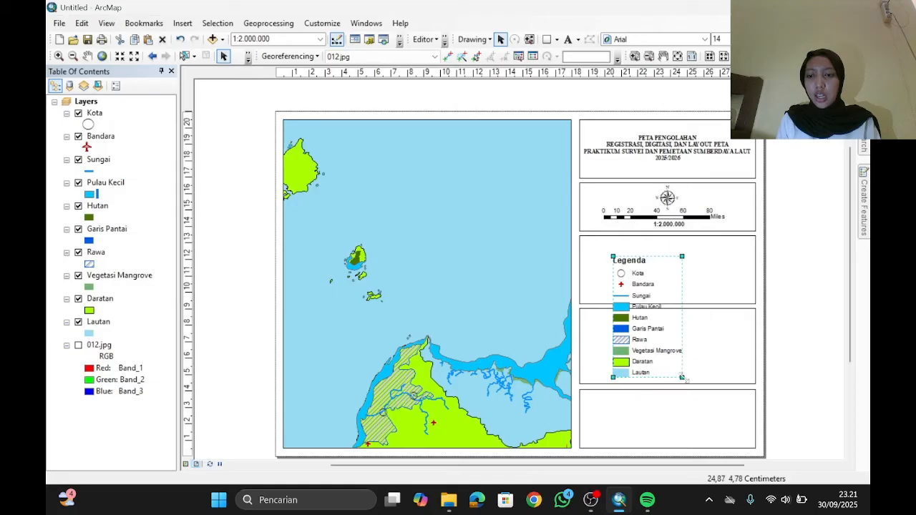
{"action": "left_click_drag", "start_coordinate": [682, 378], "coordinate": [621, 304]}
{"action": "mouse_move", "coordinate": [610, 282]}
{"action": "left_mouse_down"}
{"action": "mouse_move", "coordinate": [624, 307]}
{"action": "mouse_move", "coordinate": [611, 278]}
{"action": "left_mouse_up"}
Reduce the height of the fifth box, shift the fourth box down, and extend the third box downward around the legend.
{"action": "left_click", "coordinate": [644, 347]}
{"action": "left_click", "coordinate": [657, 402]}
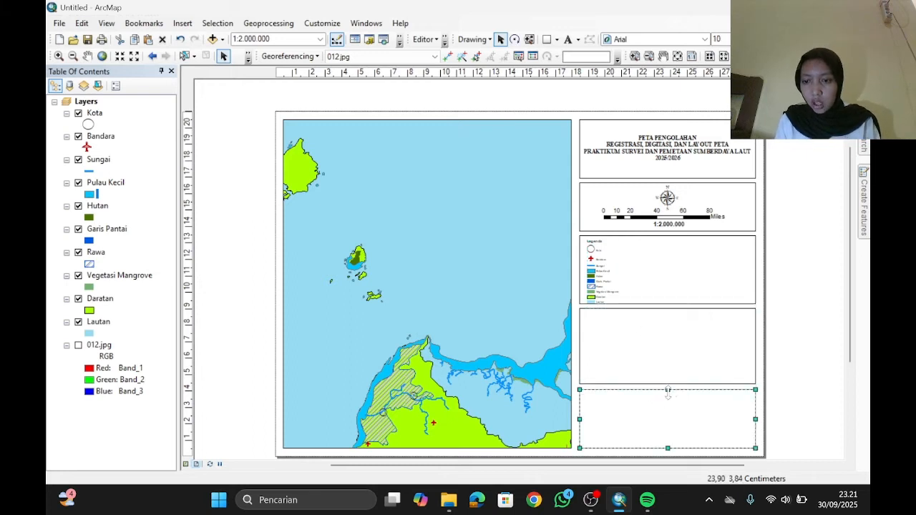
{"action": "left_click_drag", "start_coordinate": [668, 390], "coordinate": [668, 399]}
{"action": "left_click", "coordinate": [667, 367]}
{"action": "left_click_drag", "start_coordinate": [668, 313], "coordinate": [669, 333]}
{"action": "left_click", "coordinate": [677, 276]}
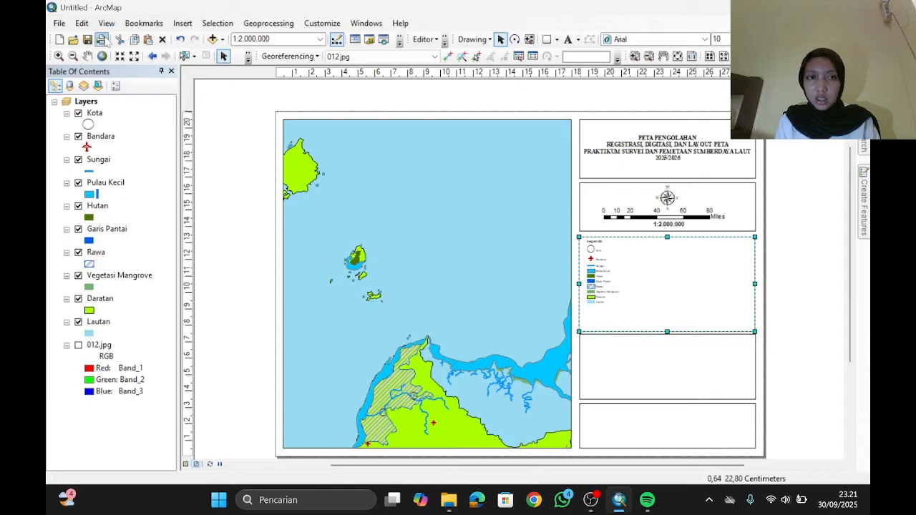
Enlarge the legend so it fills the height of the extended third box.
{"action": "left_click", "coordinate": [181, 41]}
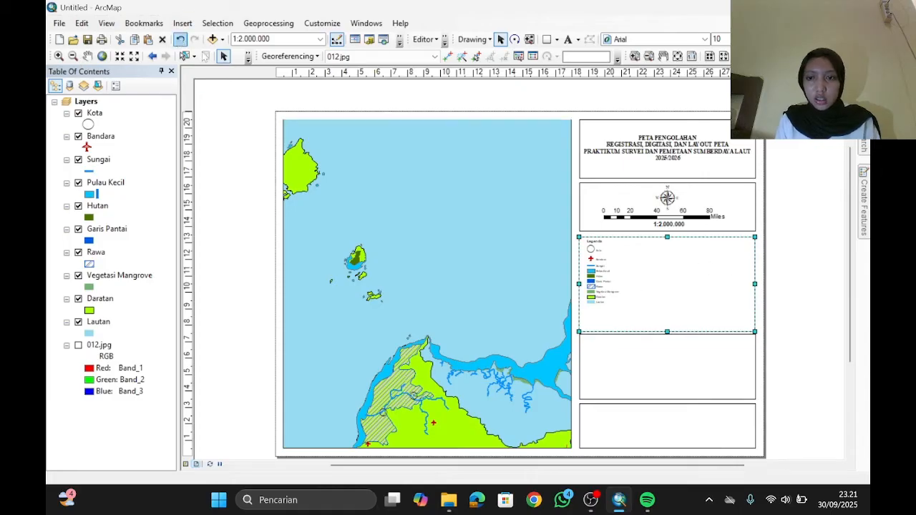
{"action": "left_click", "coordinate": [602, 288]}
{"action": "mouse_move", "coordinate": [619, 304]}
{"action": "left_mouse_down"}
{"action": "mouse_move", "coordinate": [633, 325]}
{"action": "mouse_move", "coordinate": [610, 291]}
{"action": "left_mouse_up"}
{"action": "left_click", "coordinate": [651, 292]}
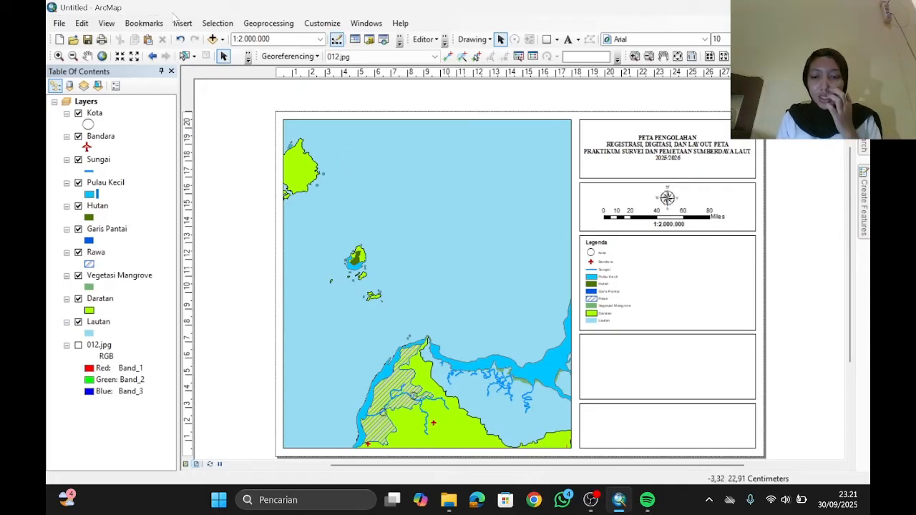
Insert a new data frame and resize it to fit inside the fourth box.
{"action": "left_click", "coordinate": [181, 23]}
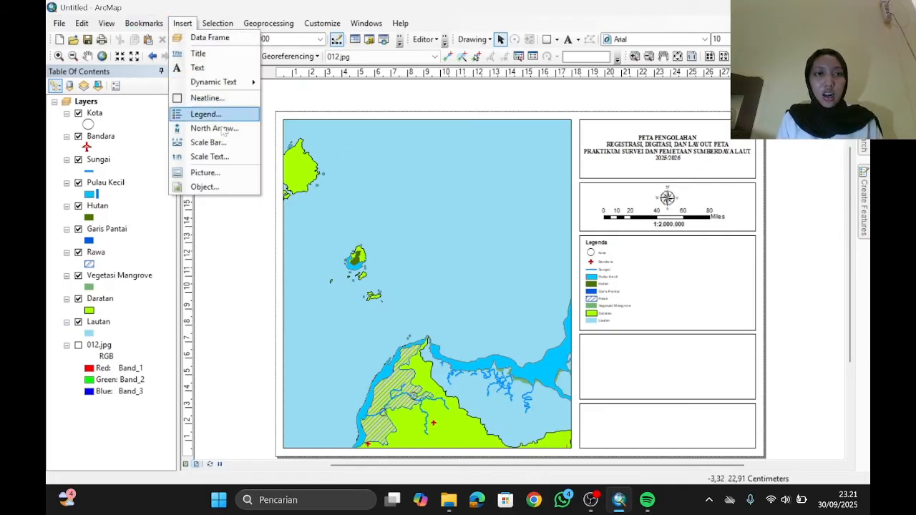
{"action": "left_click", "coordinate": [209, 38]}
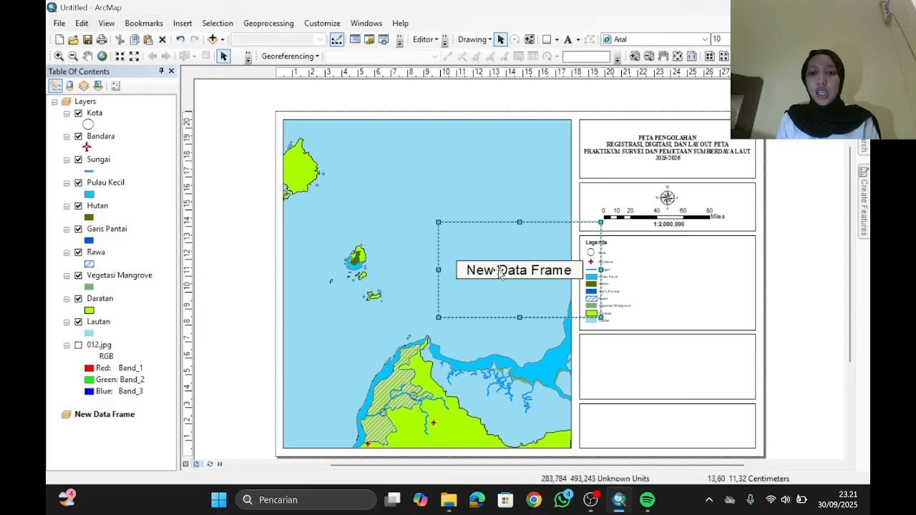
{"action": "left_click_drag", "start_coordinate": [500, 282], "coordinate": [649, 403]}
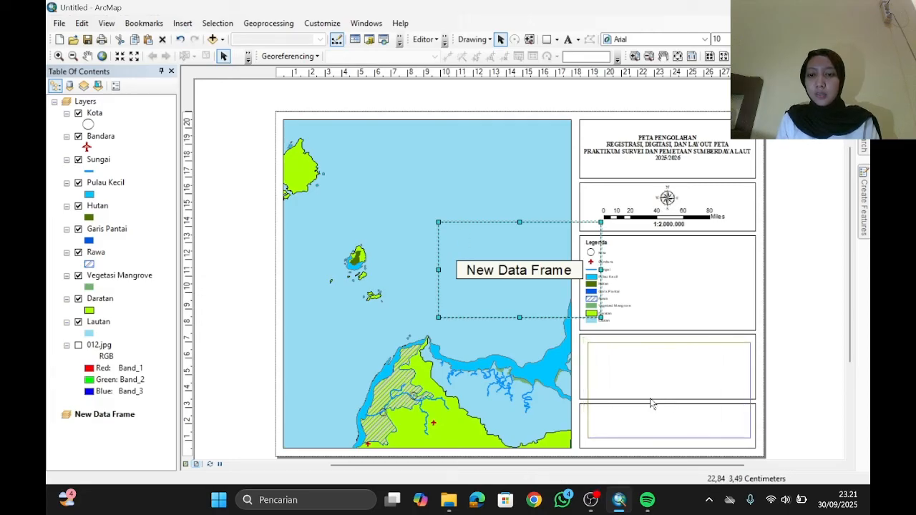
{"action": "left_click_drag", "start_coordinate": [750, 438], "coordinate": [746, 392]}
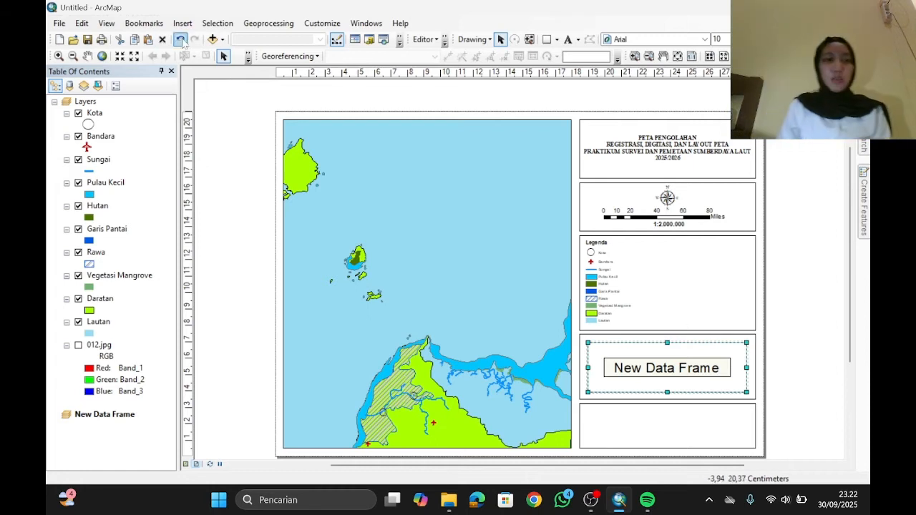
{"action": "left_click", "coordinate": [212, 40]}
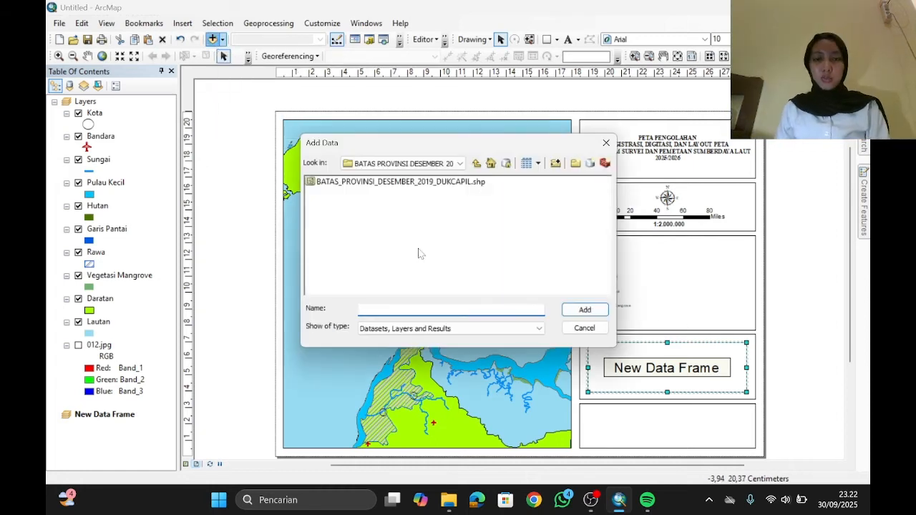
{"action": "left_click", "coordinate": [375, 184]}
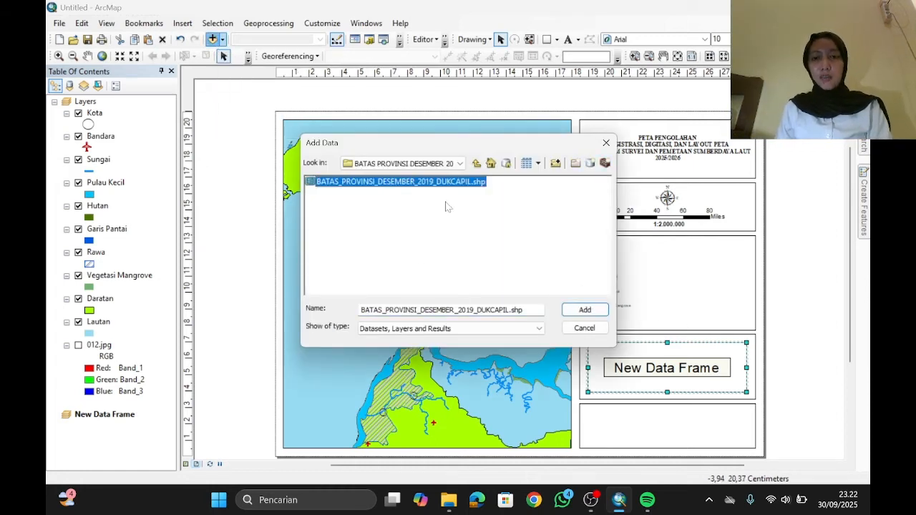
{"action": "left_click", "coordinate": [607, 143]}
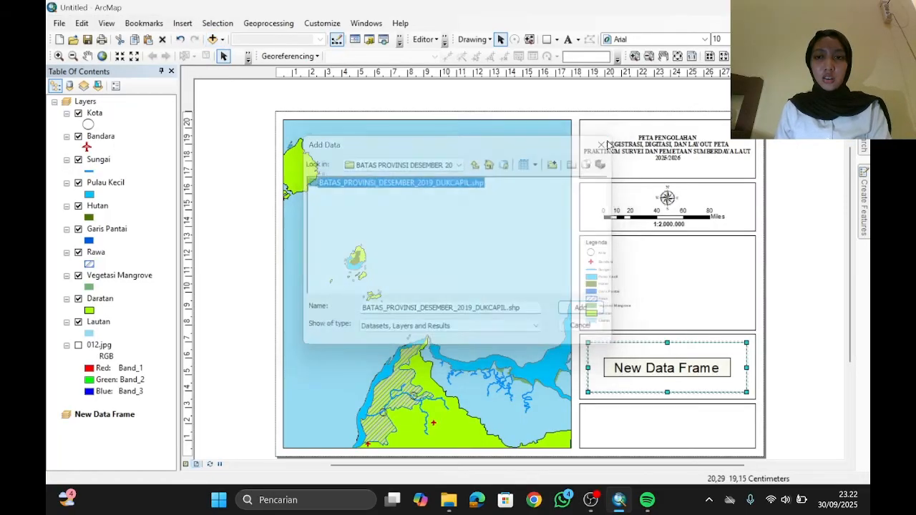
Try to add a basemap from the basemap gallery to the new data frame.
{"action": "left_click", "coordinate": [223, 40]}
{"action": "left_click", "coordinate": [233, 65]}
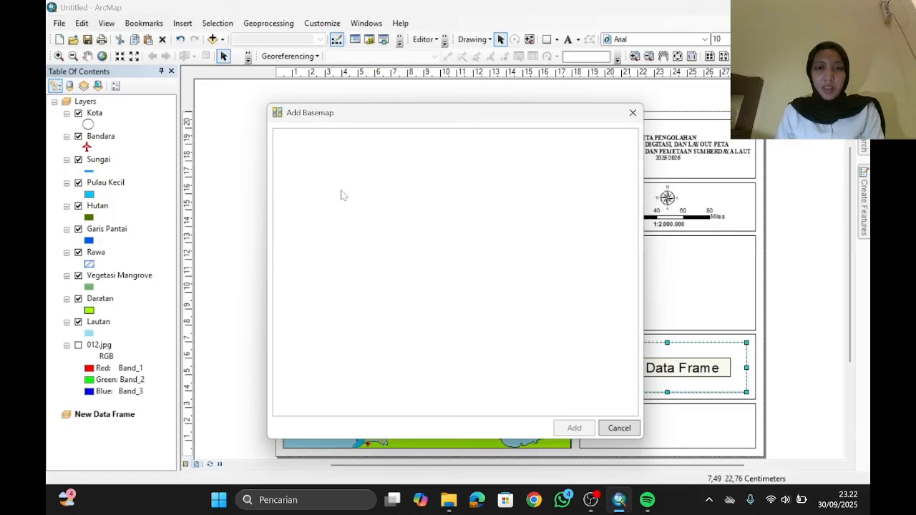
{"action": "left_click", "coordinate": [352, 191]}
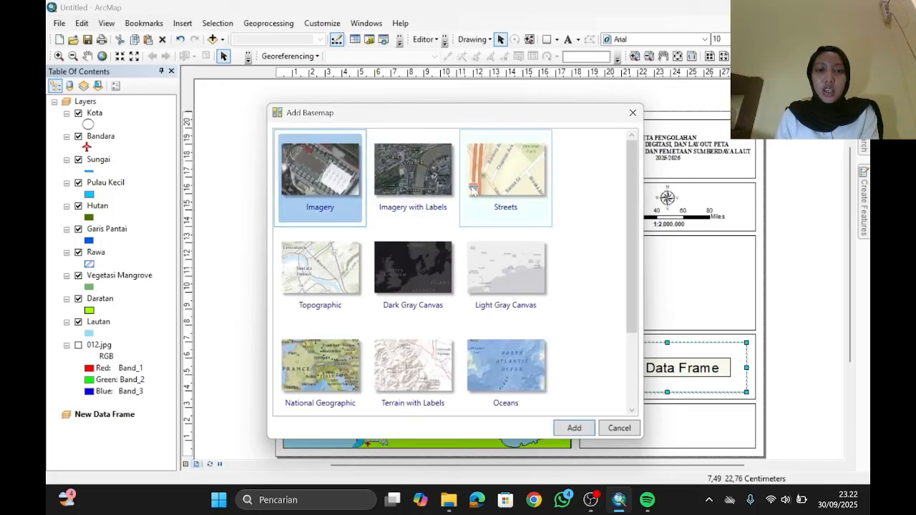
{"action": "left_click", "coordinate": [413, 172]}
{"action": "left_click", "coordinate": [574, 428]}
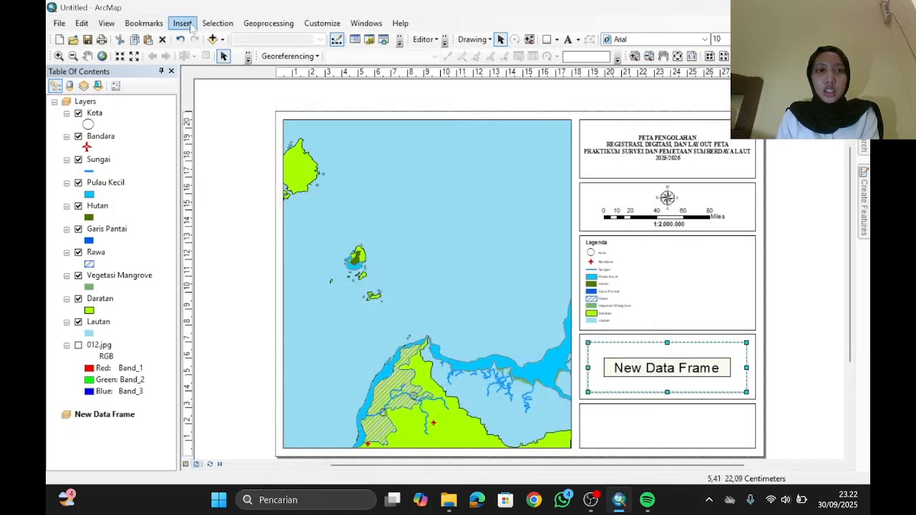
Add the BATAS_PROVINSI_DESEMBER_2019_DUKCAPIL.shp shapefile to the new data frame.
{"action": "left_click", "coordinate": [223, 39]}
{"action": "left_click", "coordinate": [215, 55]}
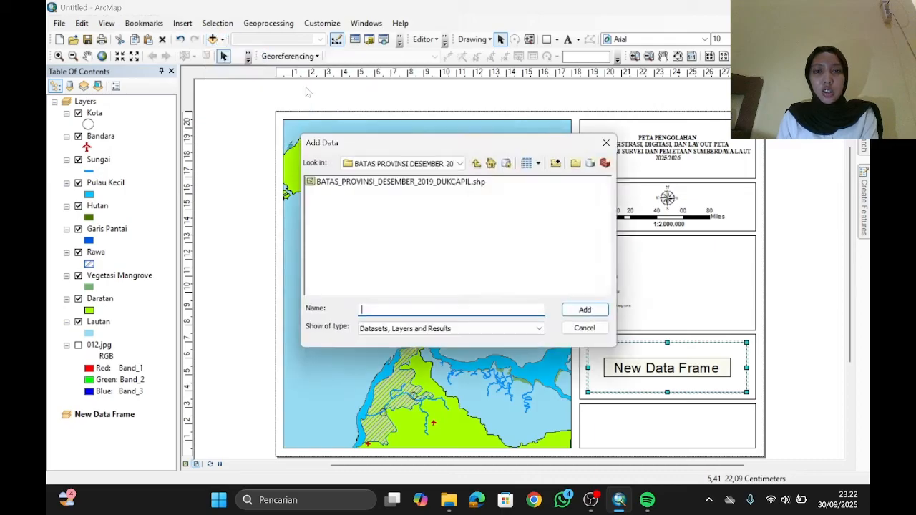
{"action": "left_click", "coordinate": [415, 184]}
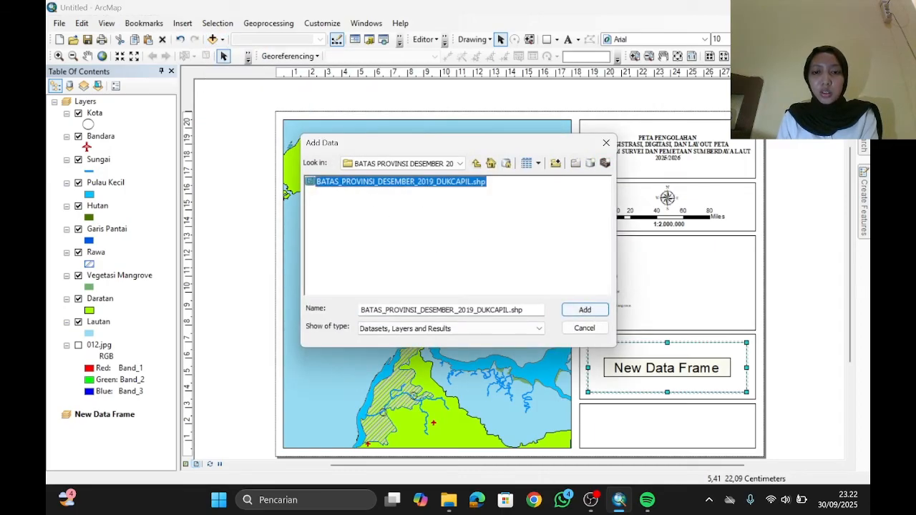
{"action": "left_click", "coordinate": [582, 311]}
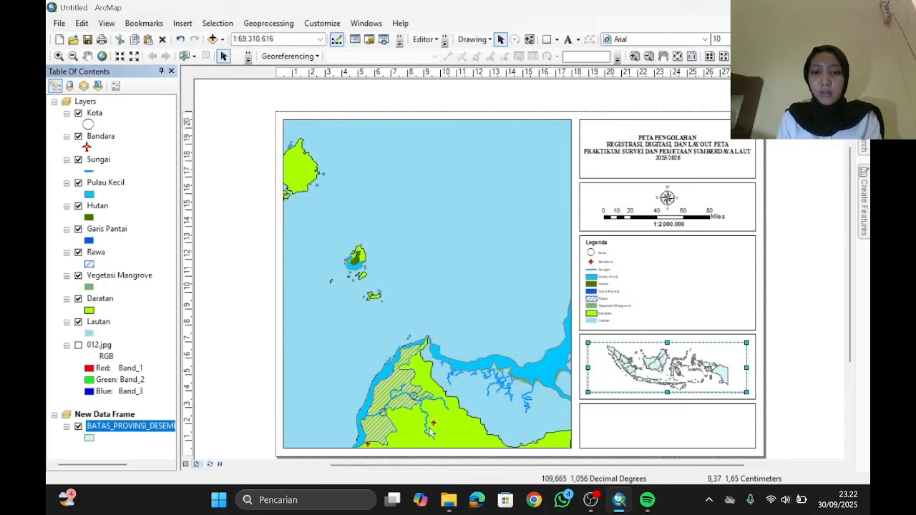
Add an extent indicator for the Layers data frame to the inset data frame.
{"action": "right_click", "coordinate": [665, 362]}
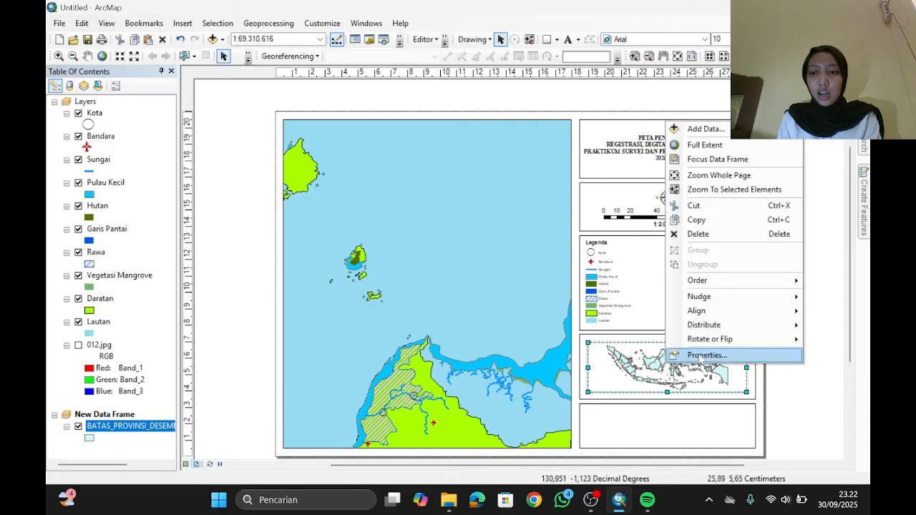
{"action": "left_click", "coordinate": [704, 356]}
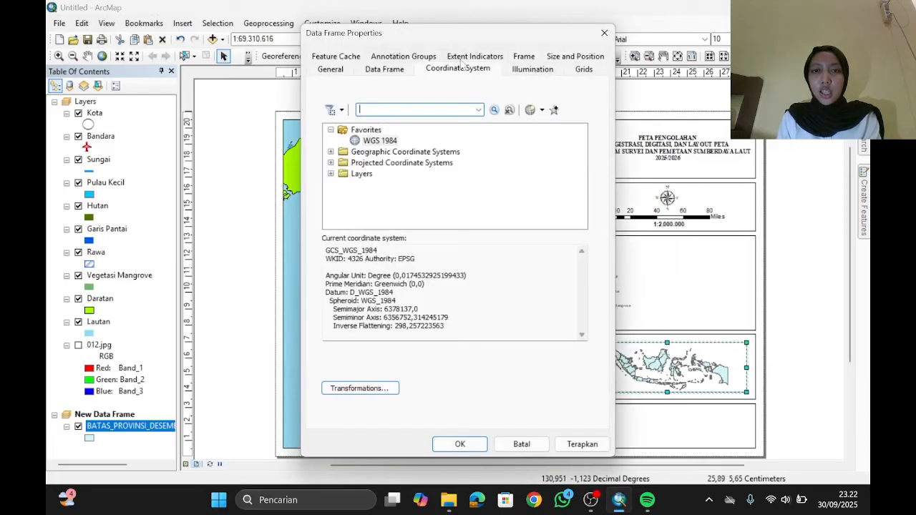
{"action": "left_click", "coordinate": [462, 60]}
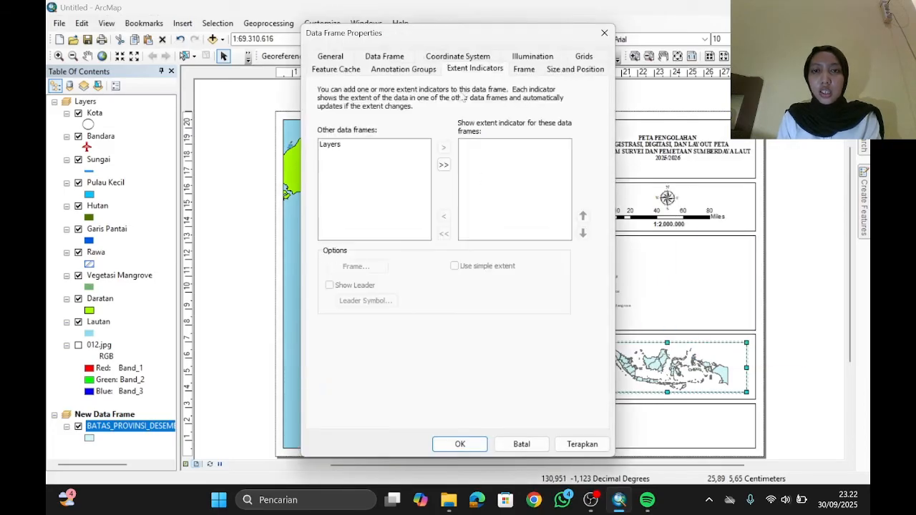
{"action": "left_click", "coordinate": [443, 165]}
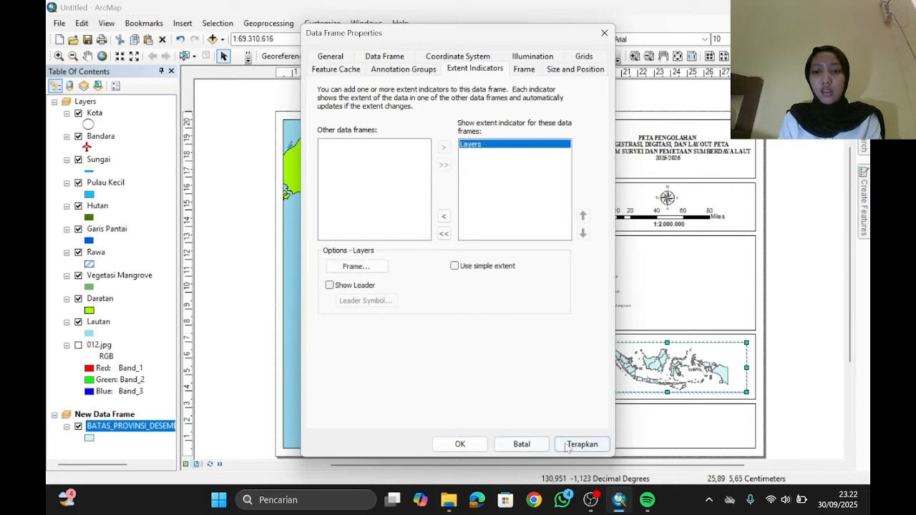
{"action": "left_click", "coordinate": [460, 444]}
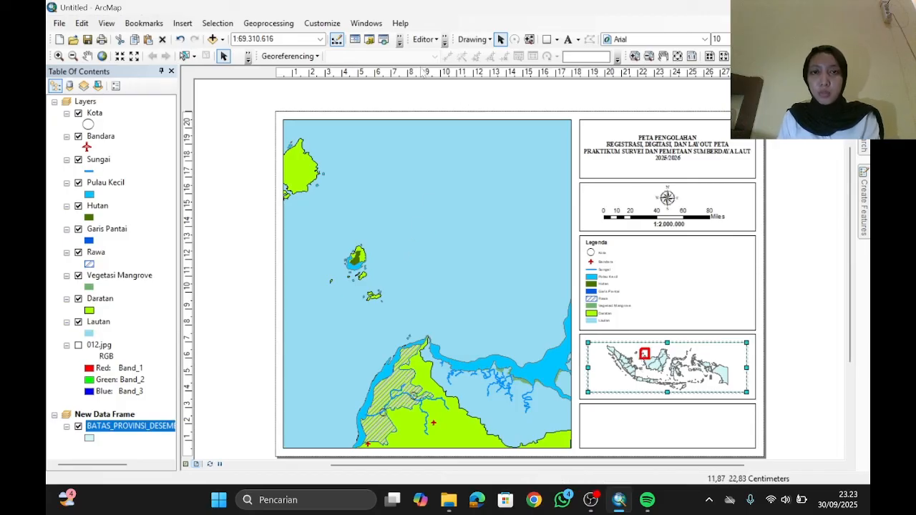
Zoom the inset map in on the area around the red extent indicator.
{"action": "left_click", "coordinate": [59, 56]}
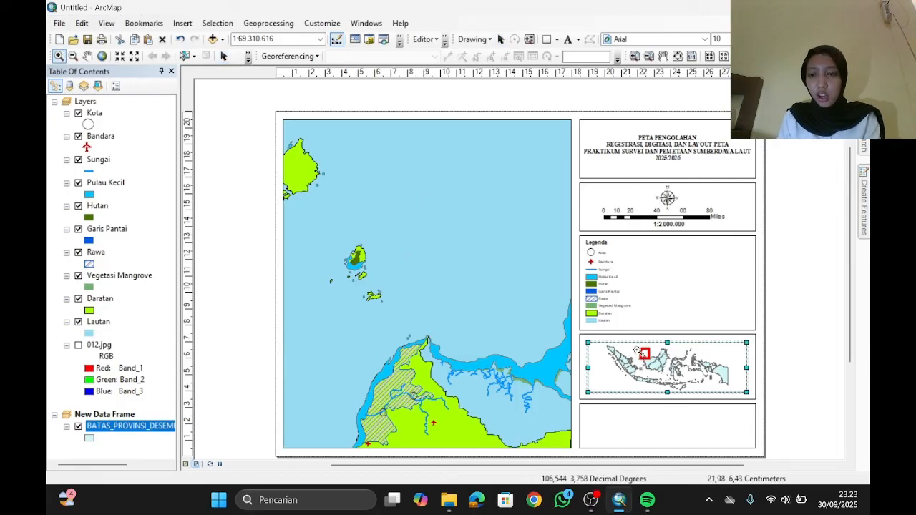
{"action": "left_click_drag", "start_coordinate": [637, 351], "coordinate": [701, 378]}
{"action": "left_click", "coordinate": [88, 56]}
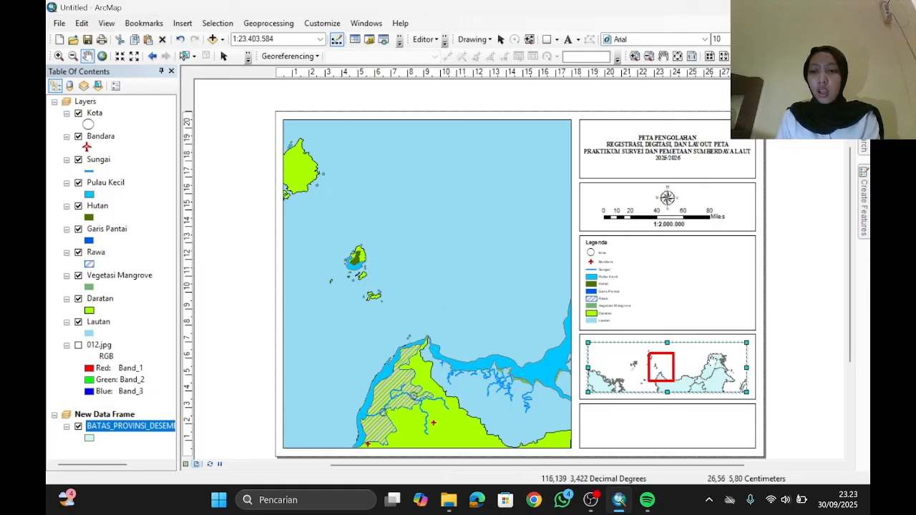
Create a labelled measured grid on the inset data frame with intervals of 4 decimal degrees in X and 1 in Y.
{"action": "right_click", "coordinate": [713, 367]}
{"action": "left_click", "coordinate": [742, 360]}
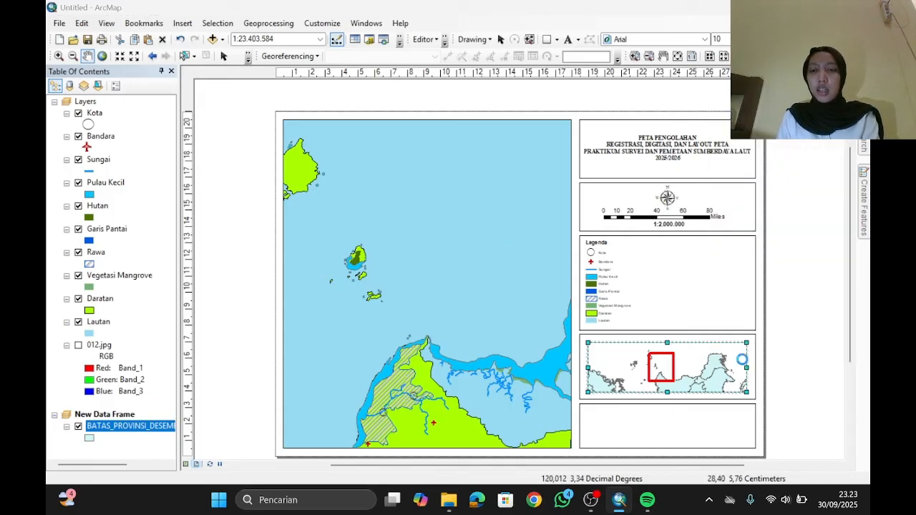
{"action": "left_click", "coordinate": [584, 57]}
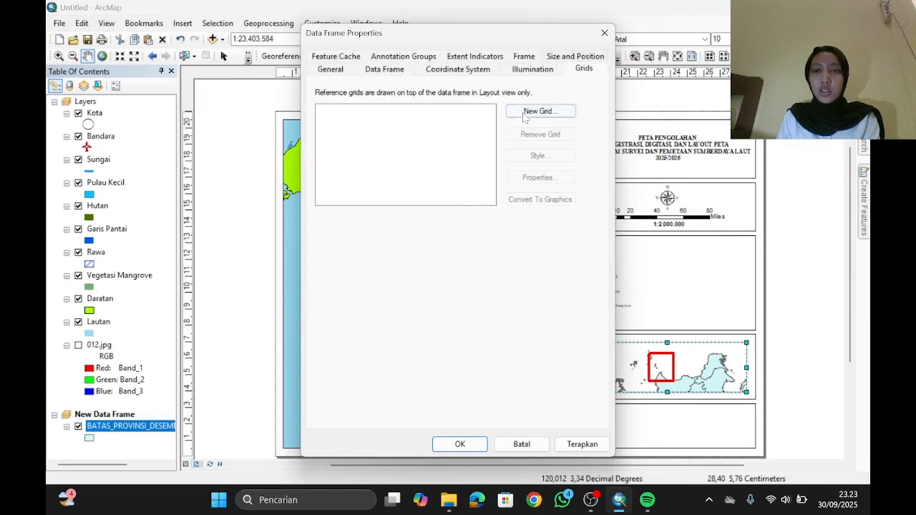
{"action": "left_click", "coordinate": [526, 113]}
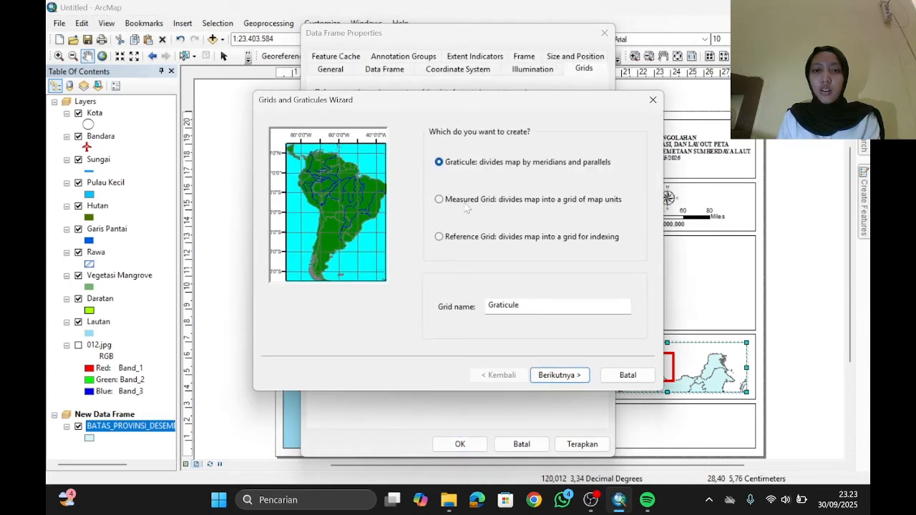
{"action": "left_click", "coordinate": [465, 200]}
{"action": "left_click", "coordinate": [560, 375]}
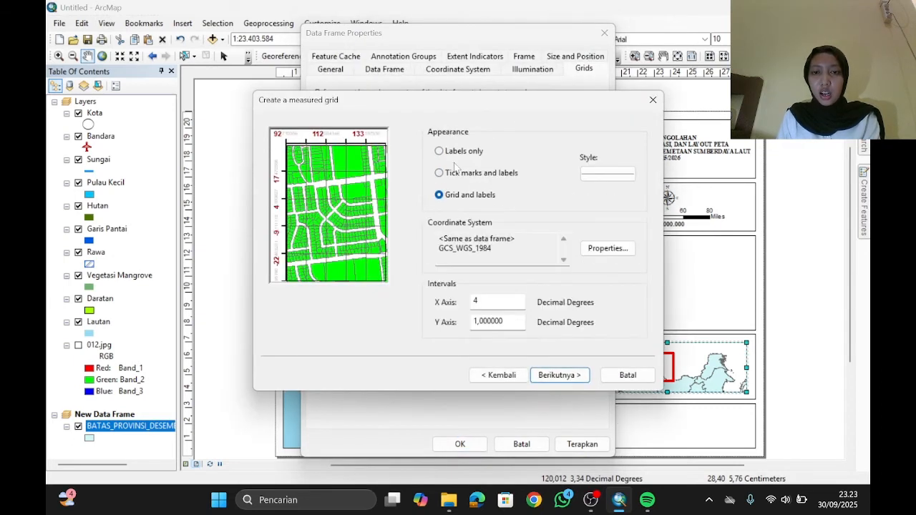
{"action": "left_click", "coordinate": [445, 154]}
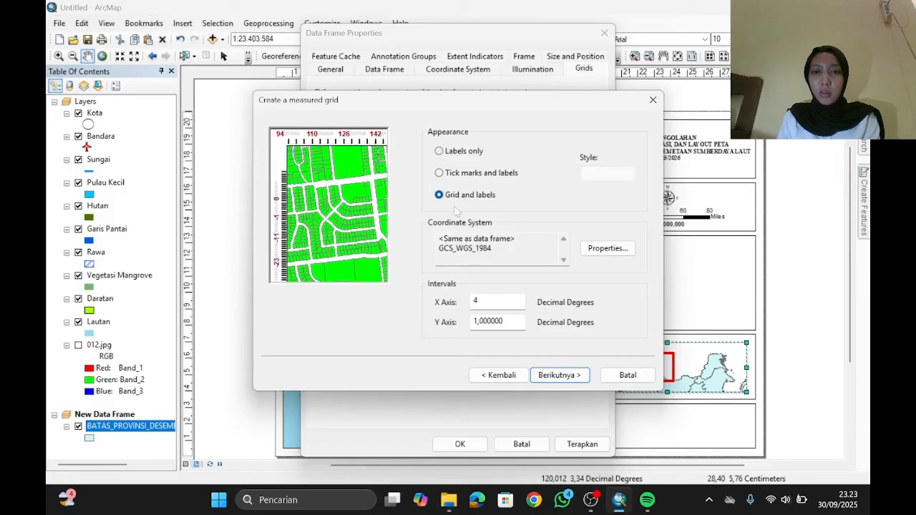
{"action": "left_click", "coordinate": [565, 376]}
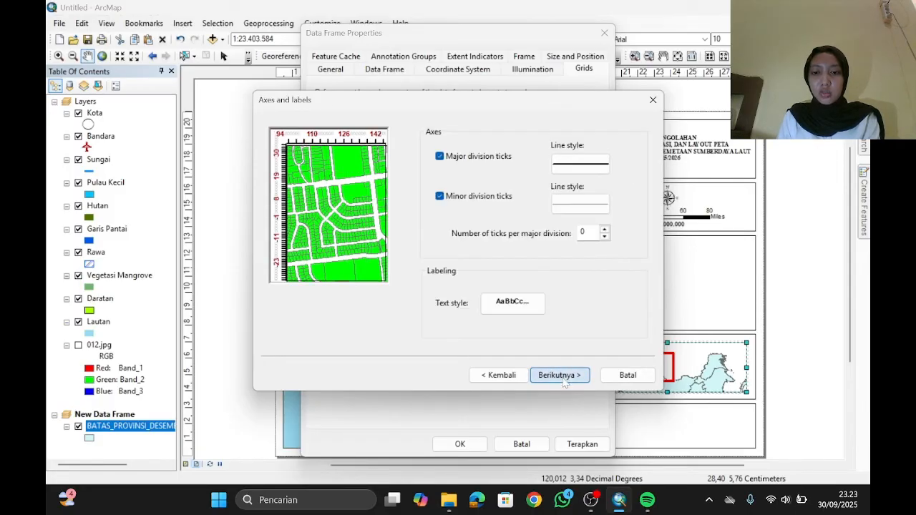
{"action": "left_click", "coordinate": [565, 376]}
{"action": "left_click", "coordinate": [562, 375]}
{"action": "left_click", "coordinate": [564, 445]}
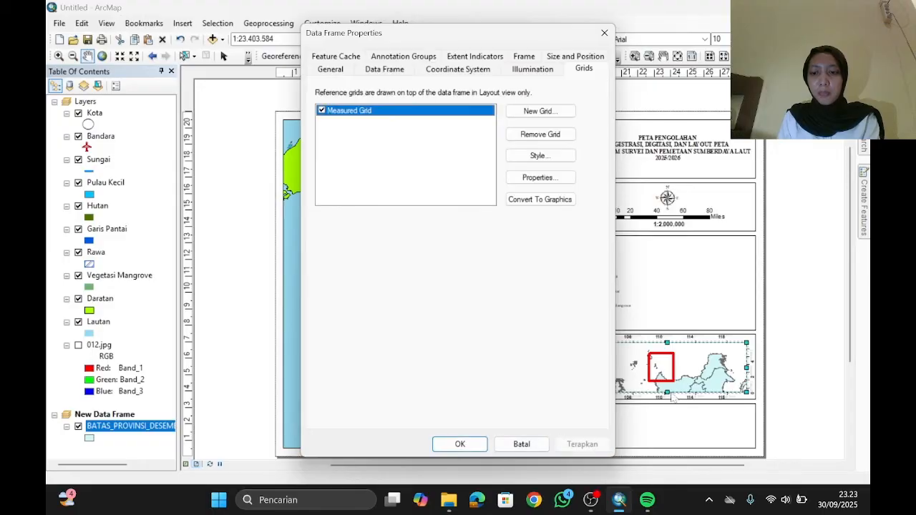
Set the inset's measured grid to show as a grid of lines and apply it.
{"action": "left_click", "coordinate": [542, 176]}
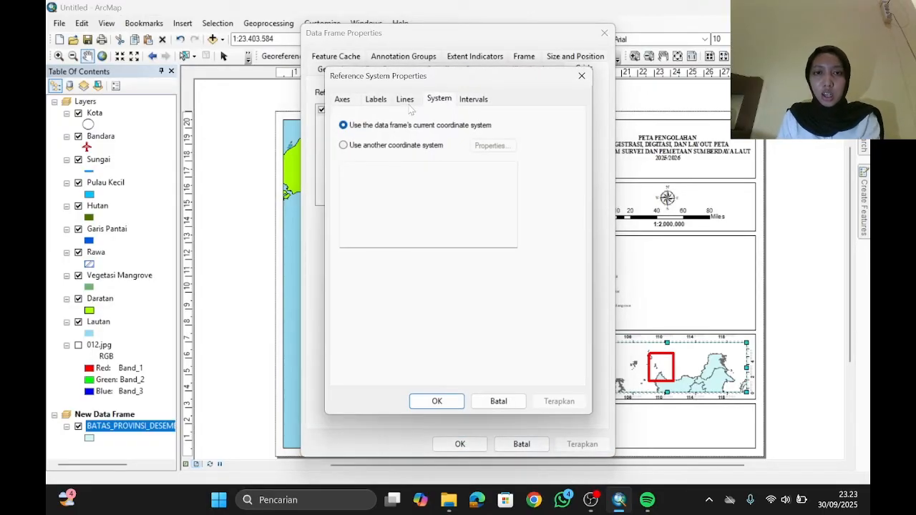
{"action": "left_click", "coordinate": [406, 100]}
{"action": "left_click", "coordinate": [400, 136]}
{"action": "left_click", "coordinate": [437, 401]}
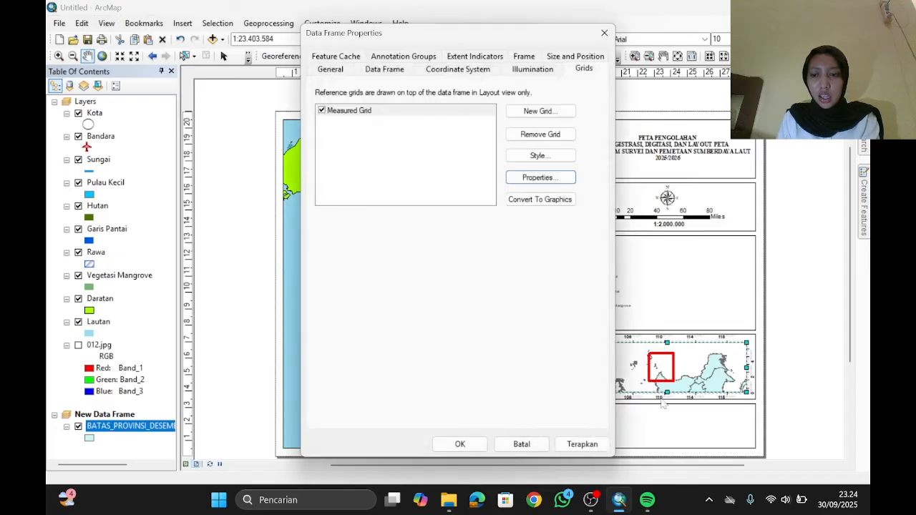
{"action": "left_click", "coordinate": [580, 444]}
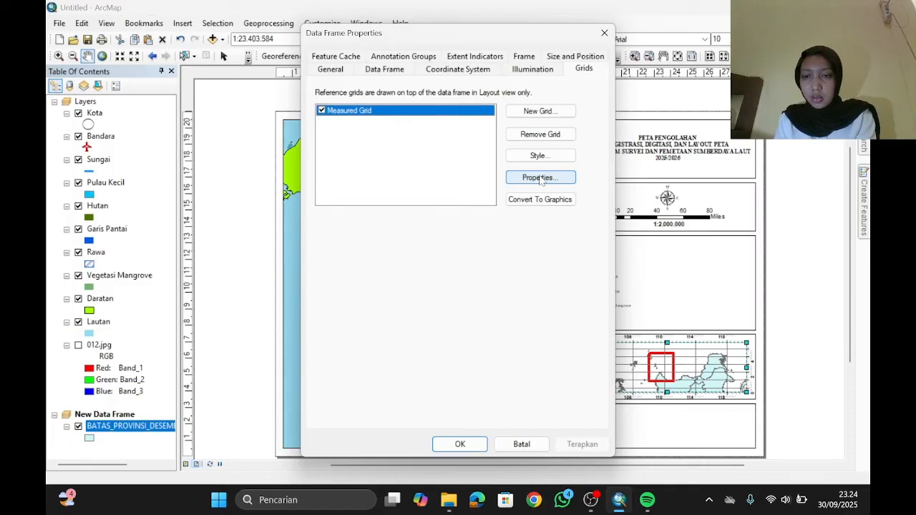
Set the inset's measured grid to show no lines or ticks and apply the data frame properties.
{"action": "left_click", "coordinate": [540, 178]}
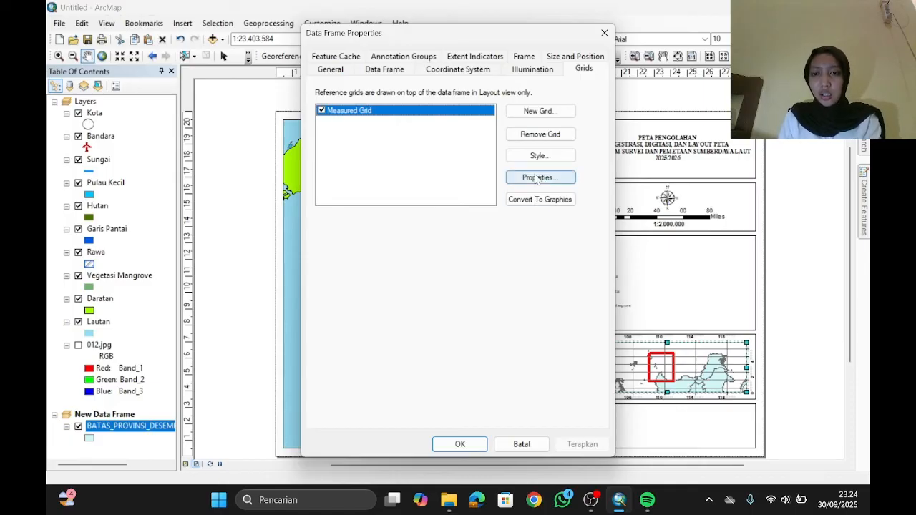
{"action": "left_click", "coordinate": [358, 164]}
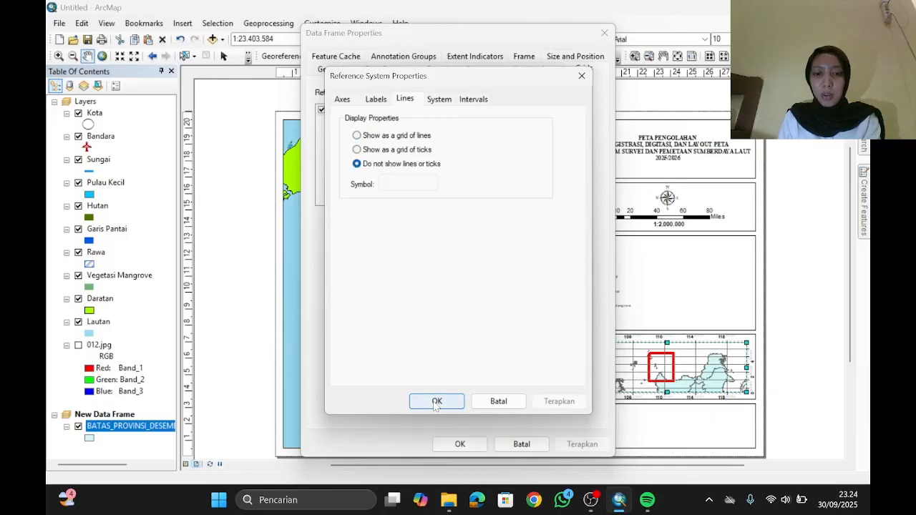
{"action": "left_click", "coordinate": [436, 401]}
{"action": "left_click", "coordinate": [581, 444]}
{"action": "left_click", "coordinate": [471, 444]}
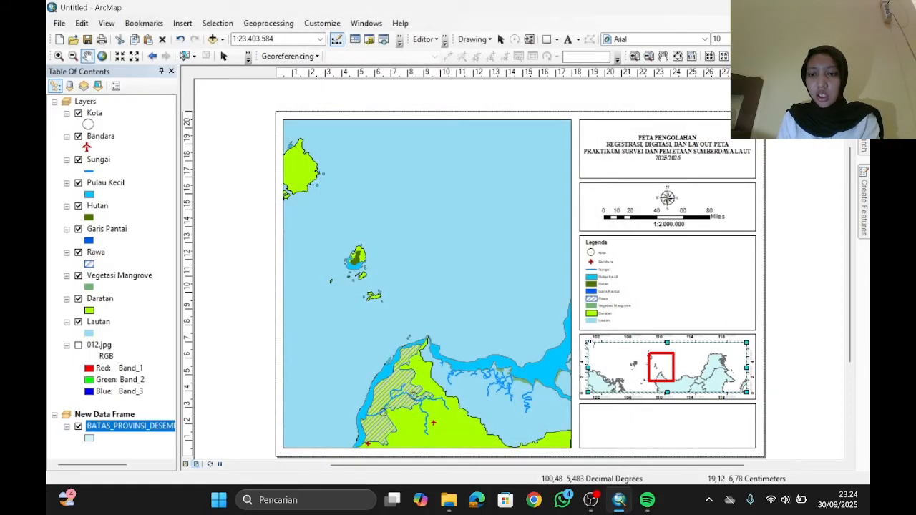
Shrink and centre the inset data frame so its grid labels fit inside the fourth box, and recentre its map on the extent indicator.
{"action": "left_click_drag", "start_coordinate": [615, 369], "coordinate": [663, 369]}
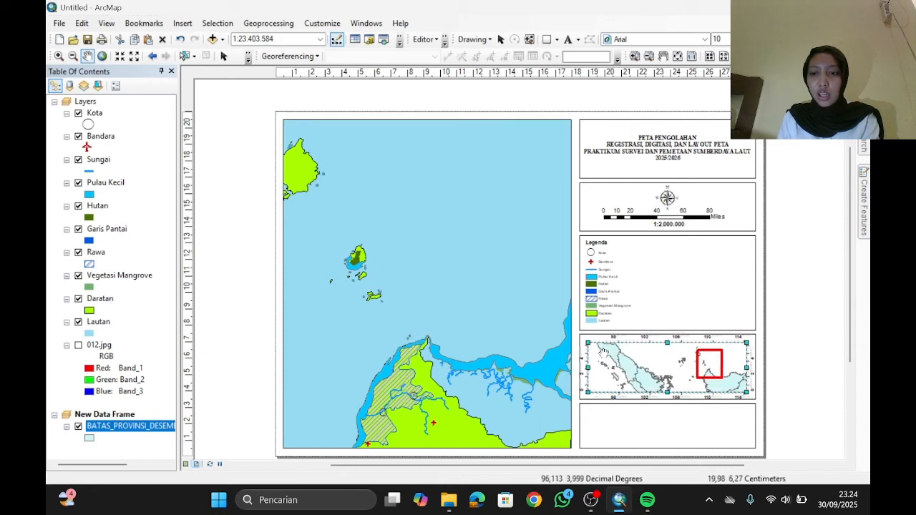
{"action": "left_click", "coordinate": [224, 57]}
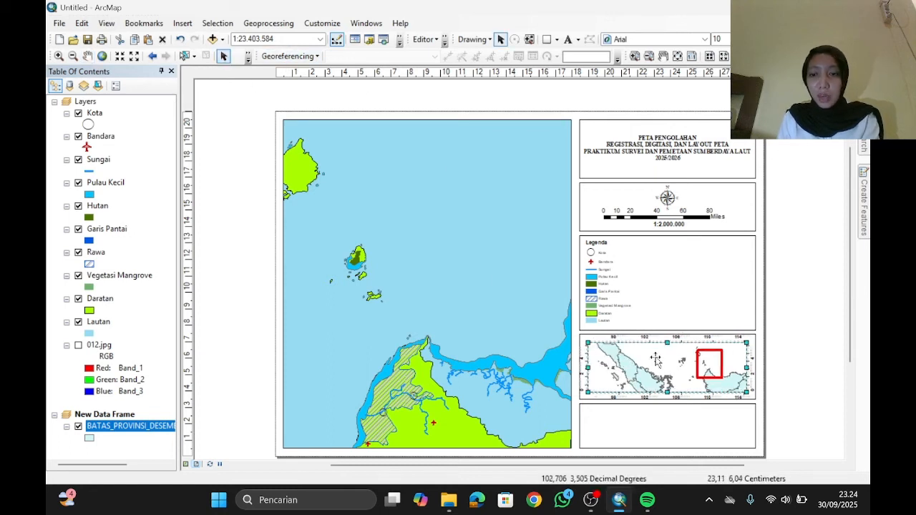
{"action": "left_click_drag", "start_coordinate": [587, 344], "coordinate": [594, 345]}
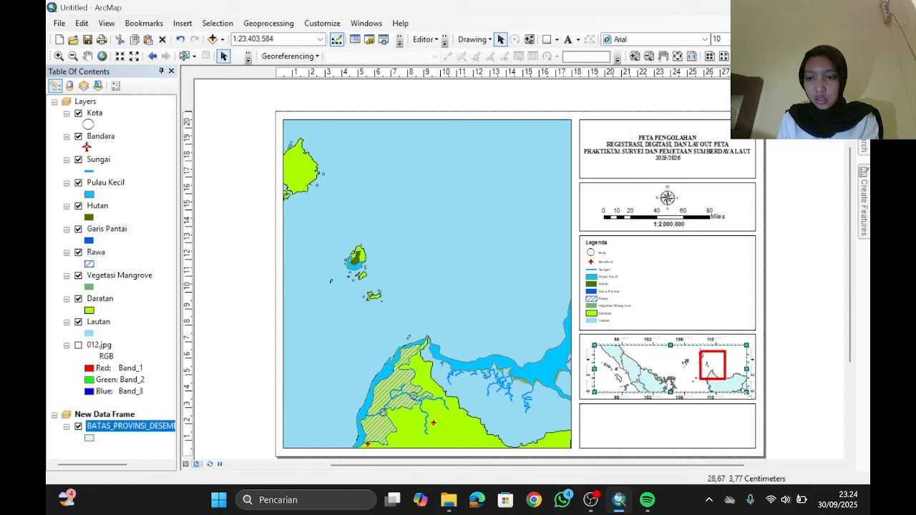
{"action": "left_click_drag", "start_coordinate": [746, 392], "coordinate": [742, 386]}
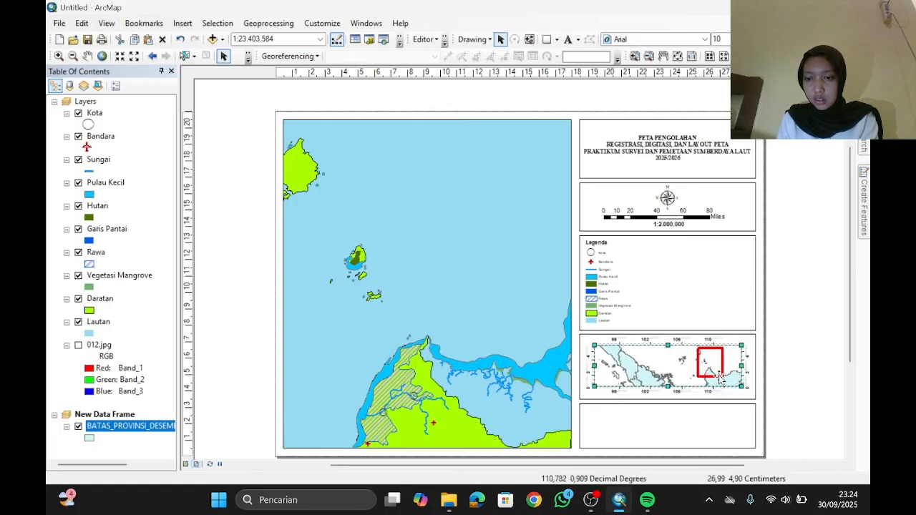
{"action": "mouse_move", "coordinate": [682, 372]}
{"action": "left_mouse_down"}
{"action": "mouse_move", "coordinate": [689, 382]}
{"action": "mouse_move", "coordinate": [681, 378]}
{"action": "left_mouse_up"}
{"action": "left_click", "coordinate": [87, 56]}
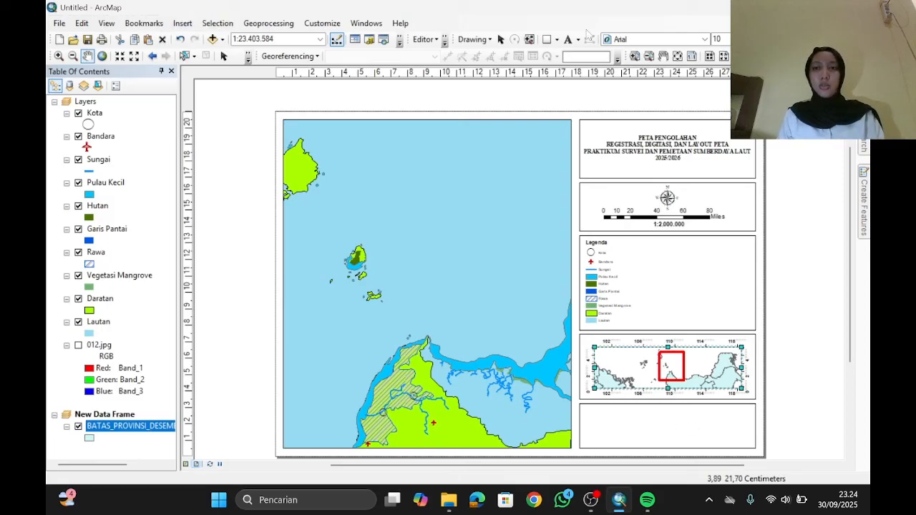
Insert a text element with the author's full name in the empty fifth box.
{"action": "left_click", "coordinate": [567, 38]}
{"action": "left_click", "coordinate": [667, 428]}
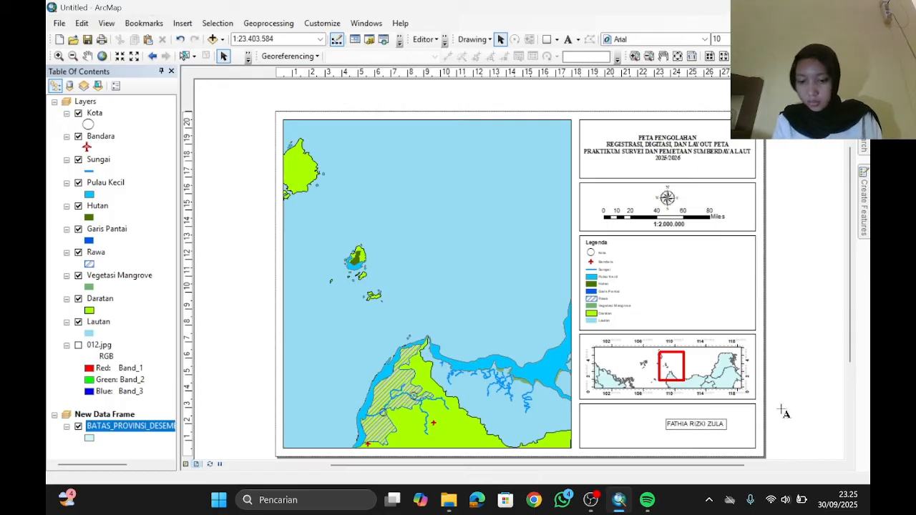
{"action": "key", "text": "Return"}
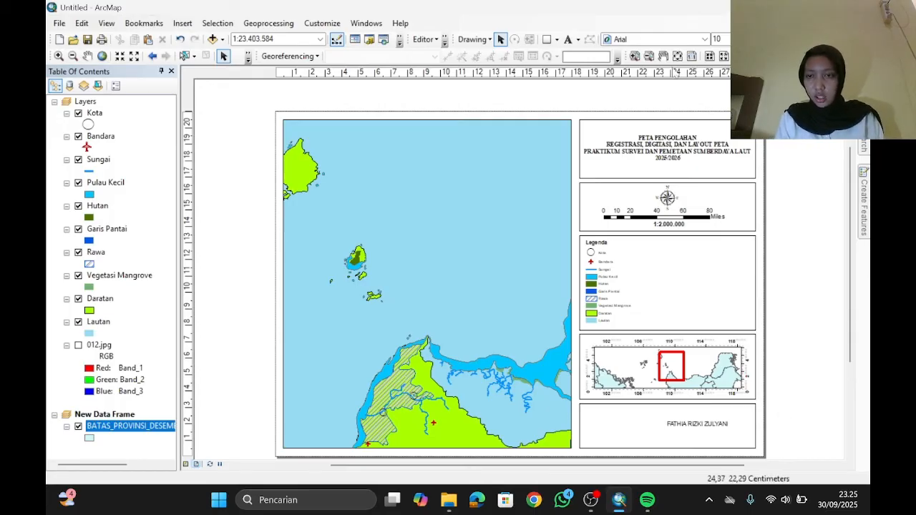
Add the author's student number and "L2" as separate lines below the name and centre-align the text.
{"action": "double_click", "coordinate": [675, 428]}
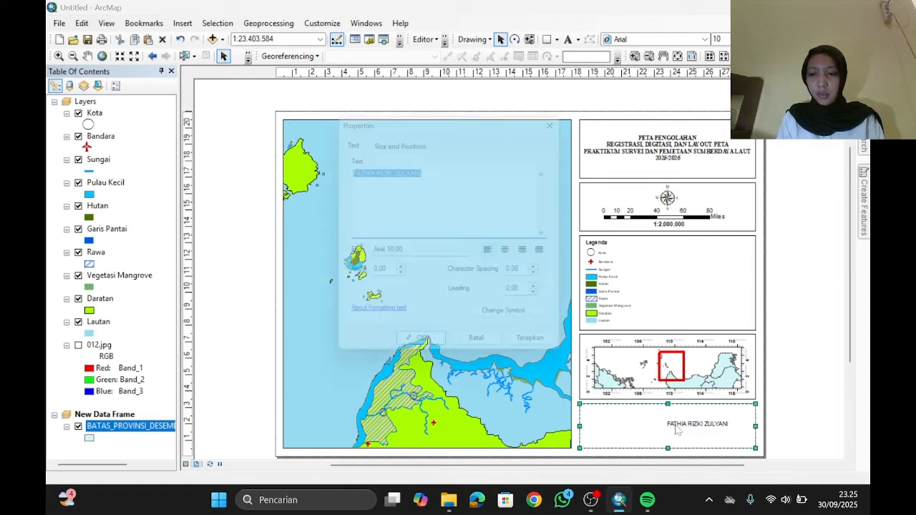
{"action": "left_click", "coordinate": [452, 179]}
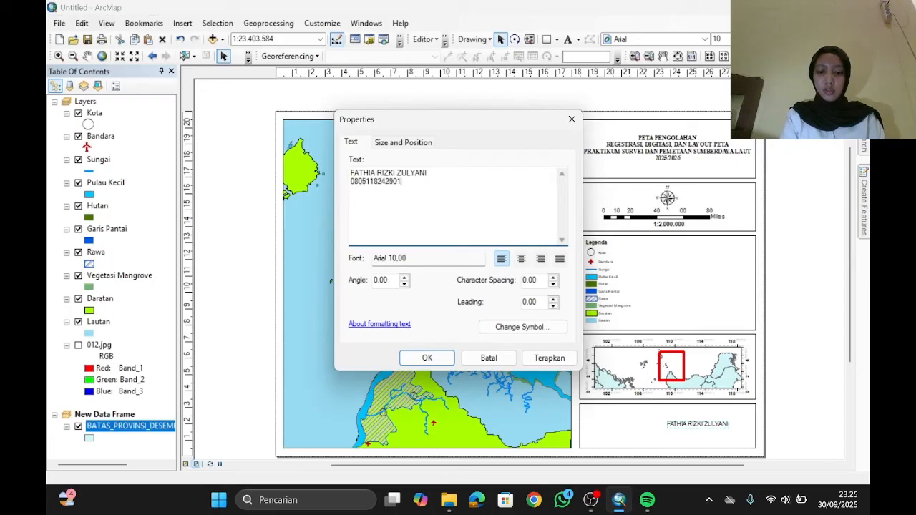
{"action": "left_click", "coordinate": [521, 258]}
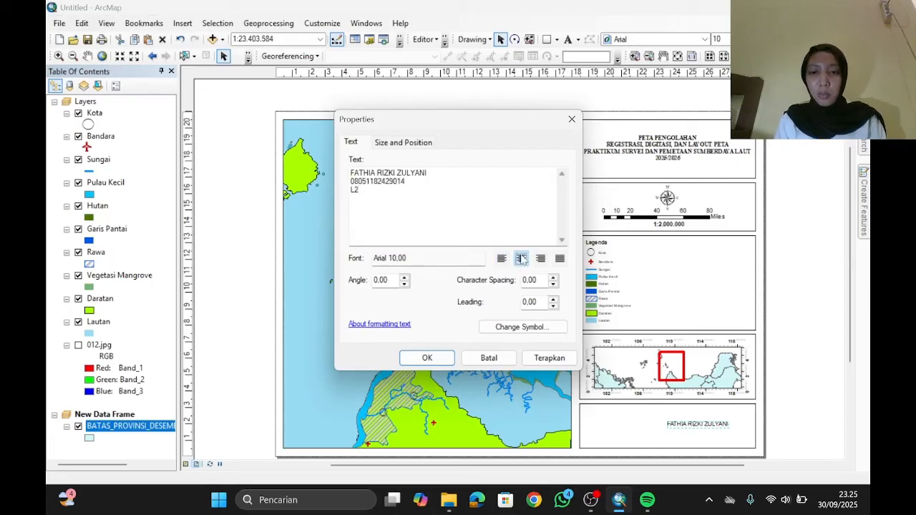
{"action": "left_click", "coordinate": [442, 360]}
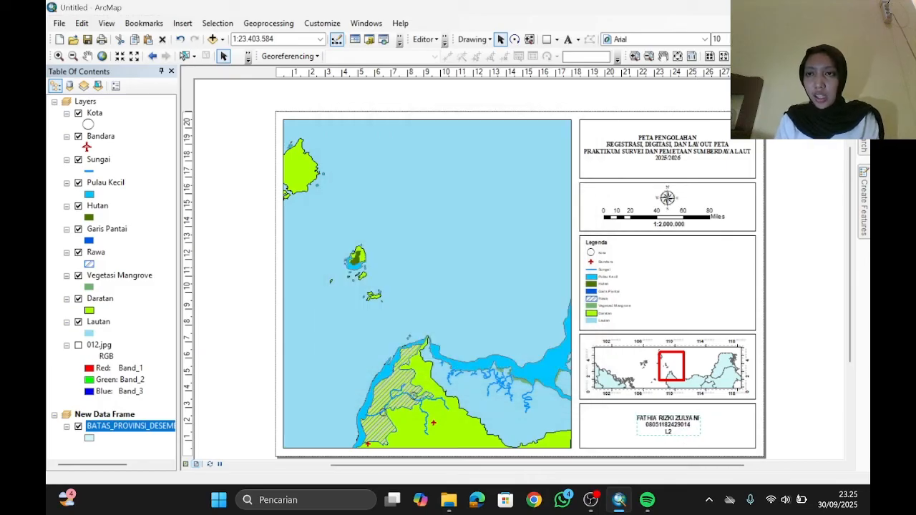
Set the author details text to size 12 in a serif font matching the map title.
{"action": "left_click", "coordinate": [726, 39]}
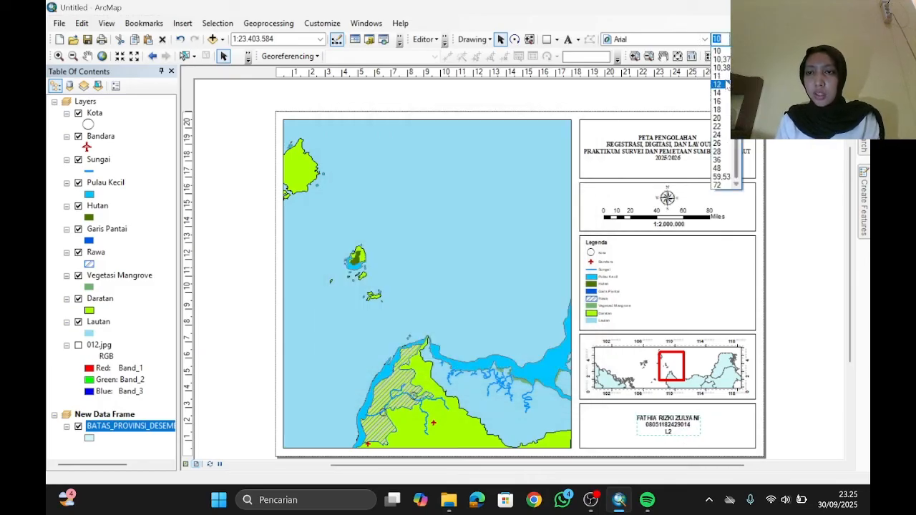
{"action": "left_click", "coordinate": [718, 84]}
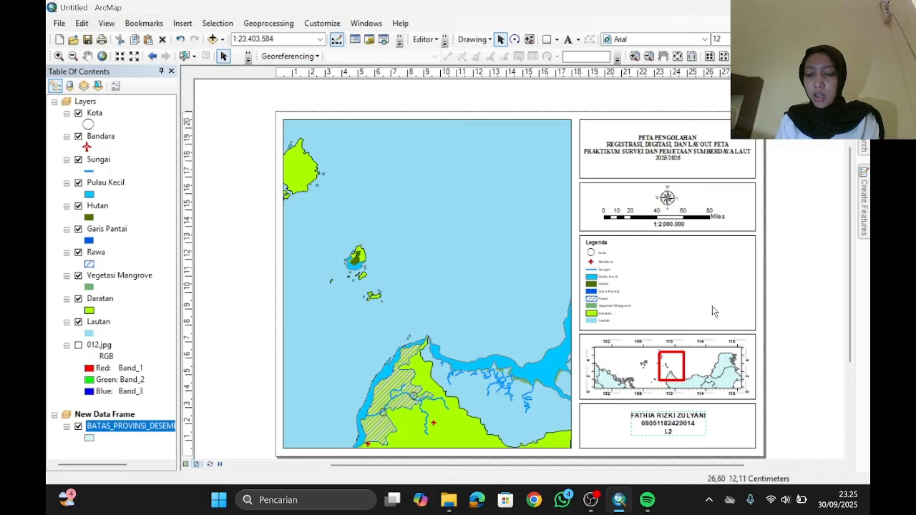
{"action": "left_click", "coordinate": [704, 40]}
{"action": "left_click", "coordinate": [660, 140]}
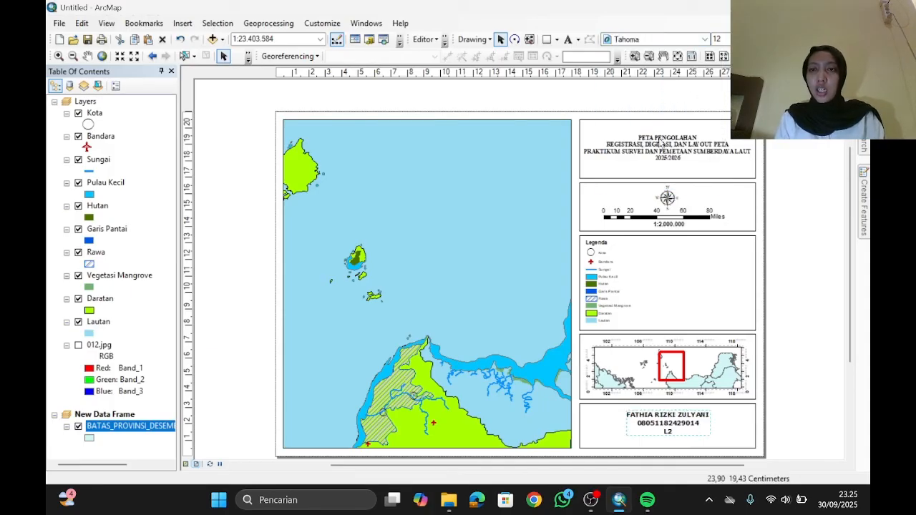
{"action": "left_click", "coordinate": [705, 40]}
{"action": "left_click", "coordinate": [630, 74]}
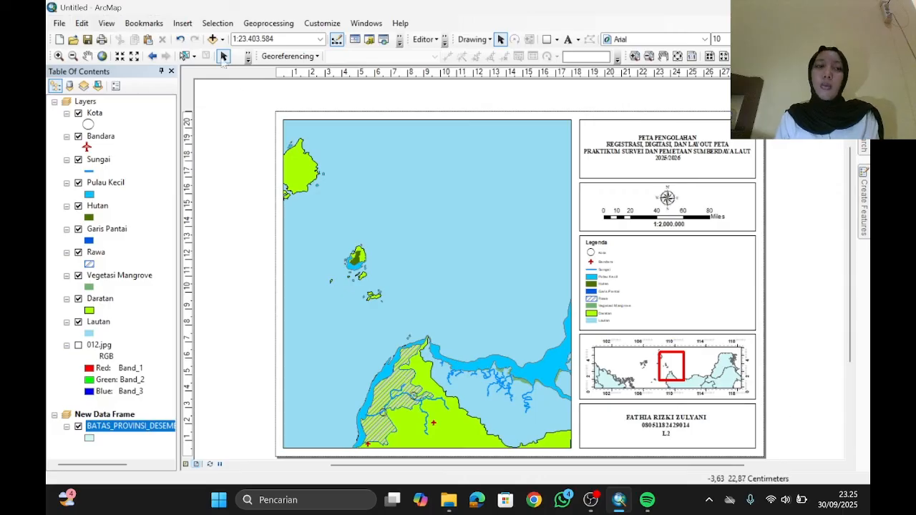
Insert the picture Logo Unsri and place it in the fifth box, left of the author details.
{"action": "left_click", "coordinate": [182, 23]}
{"action": "left_click", "coordinate": [217, 23]}
{"action": "left_click", "coordinate": [170, 6]}
{"action": "left_click", "coordinate": [182, 23]}
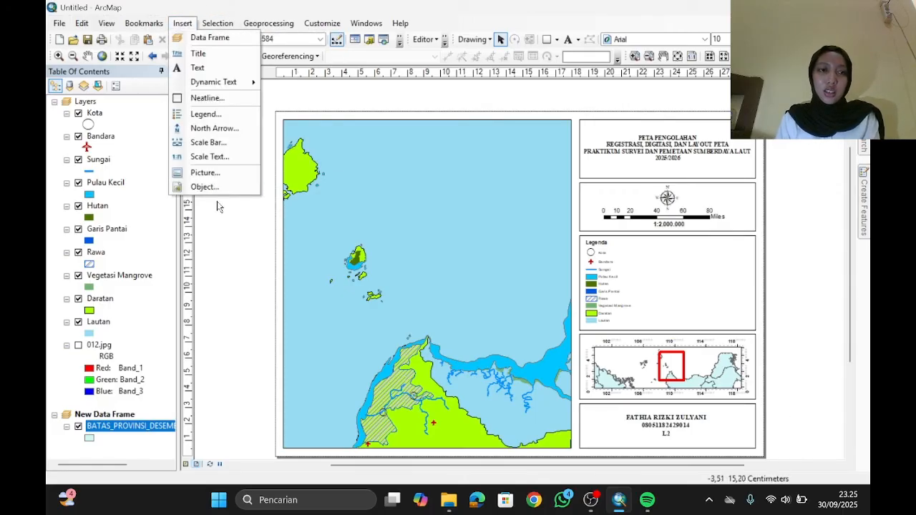
{"action": "left_click", "coordinate": [207, 172]}
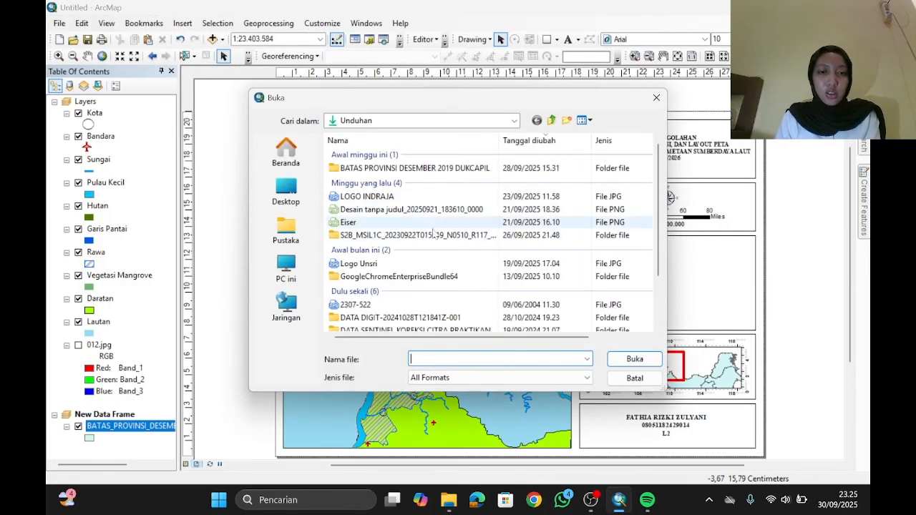
{"action": "scroll", "coordinate": [376, 235], "scroll_direction": "down", "scroll_amount": 3}
{"action": "left_click", "coordinate": [357, 201]}
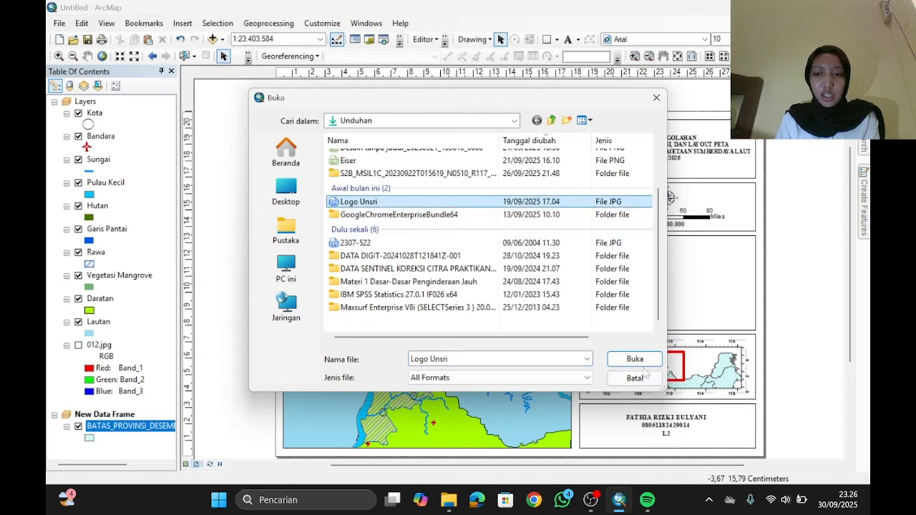
{"action": "left_click", "coordinate": [634, 358]}
{"action": "left_click_drag", "start_coordinate": [620, 197], "coordinate": [610, 427]}
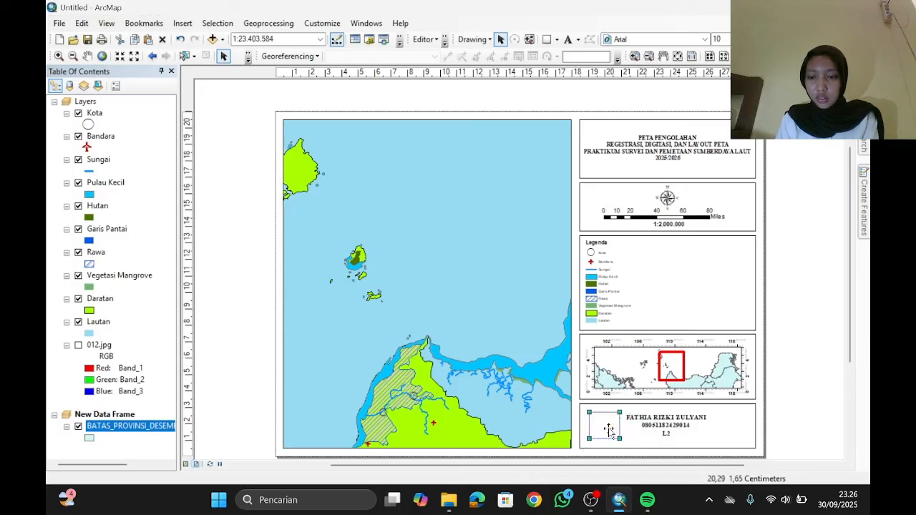
Insert the picture LOGO INDRAJA and place it in the fifth box, right of the author details.
{"action": "left_click", "coordinate": [262, 168]}
{"action": "left_click", "coordinate": [182, 23]}
{"action": "left_click", "coordinate": [212, 174]}
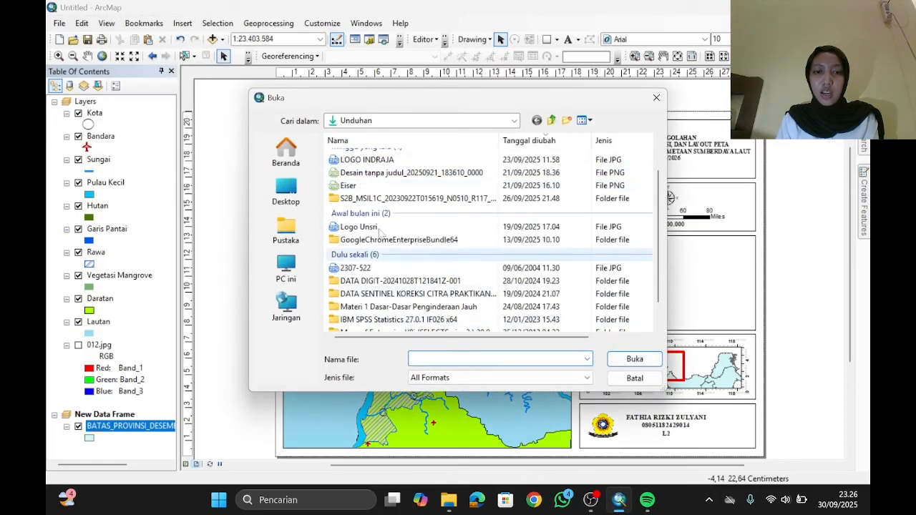
{"action": "double_click", "coordinate": [391, 199]}
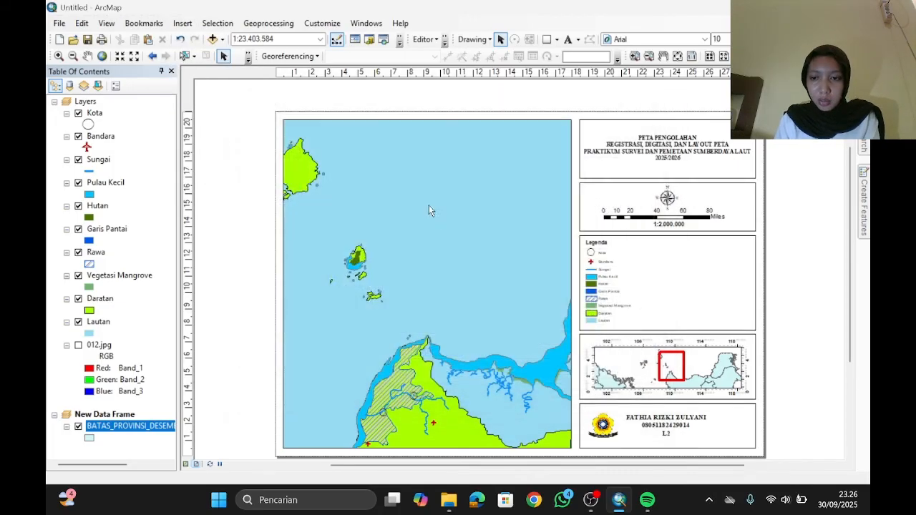
{"action": "left_click_drag", "start_coordinate": [526, 288], "coordinate": [735, 426]}
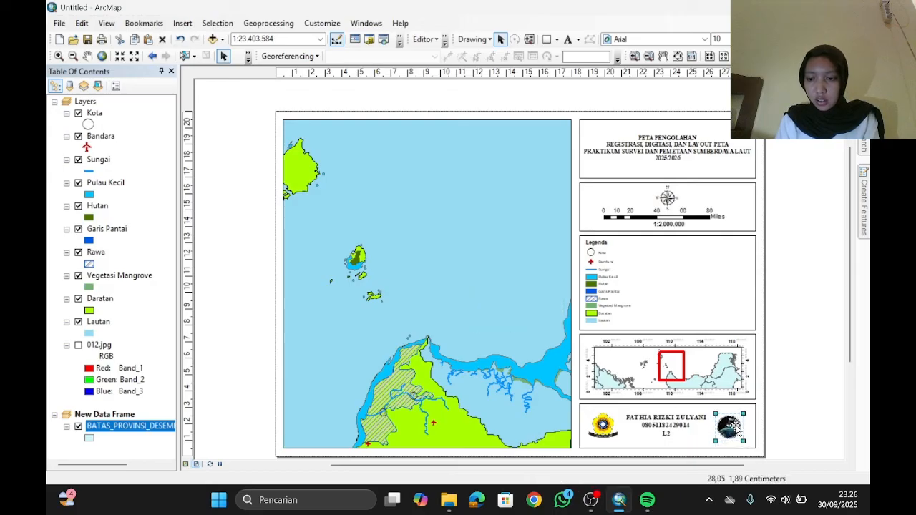
{"action": "left_click", "coordinate": [666, 422]}
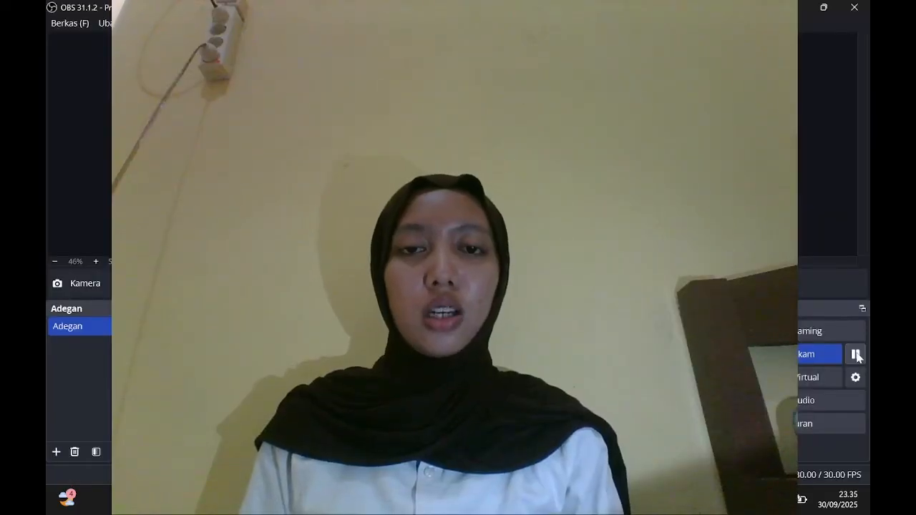